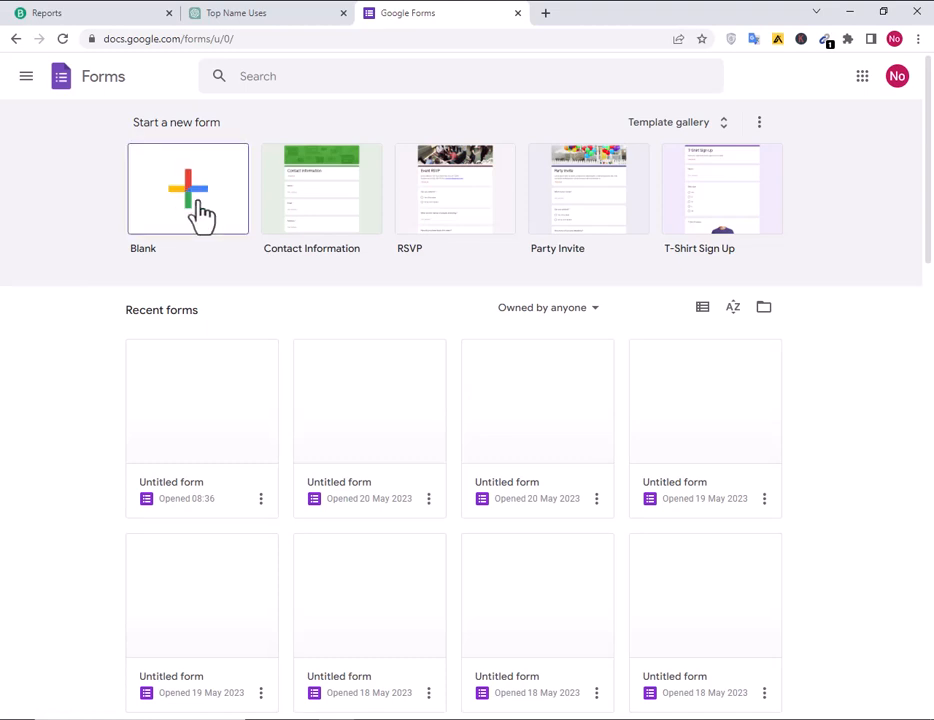
Create a blank form and set its theme's header font to Merriweather Black.
left_click(177, 217)
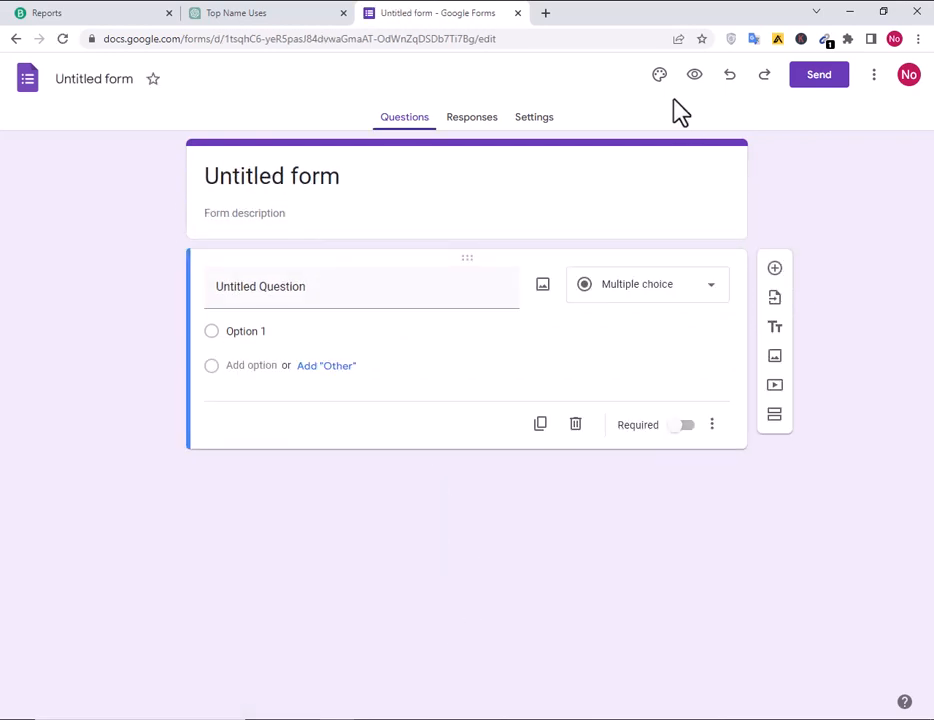
left_click(660, 76)
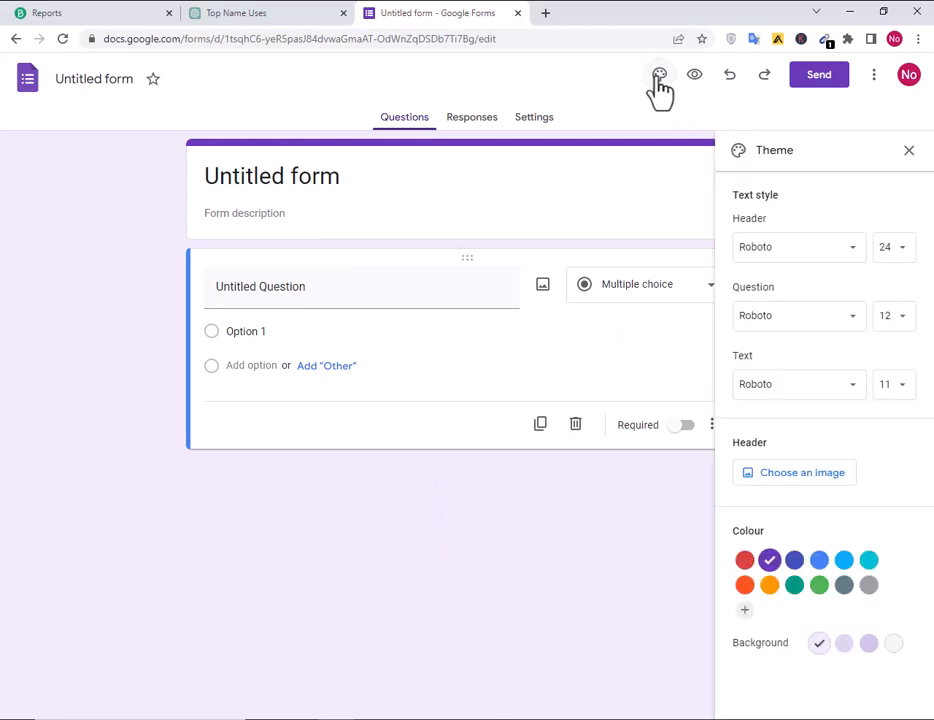
left_click(767, 250)
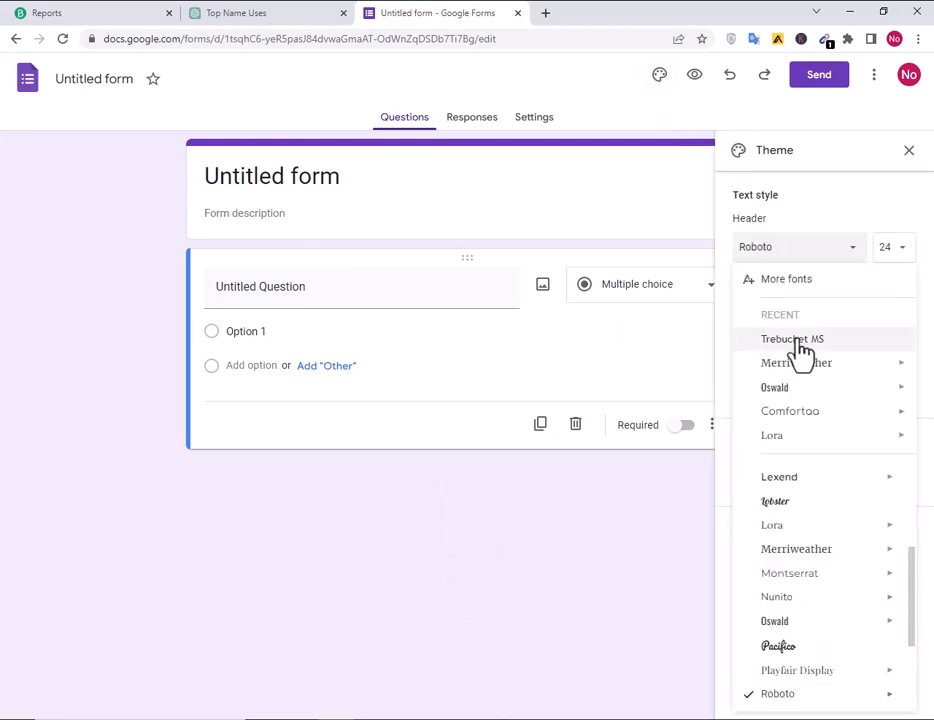
mouse_move(804, 368)
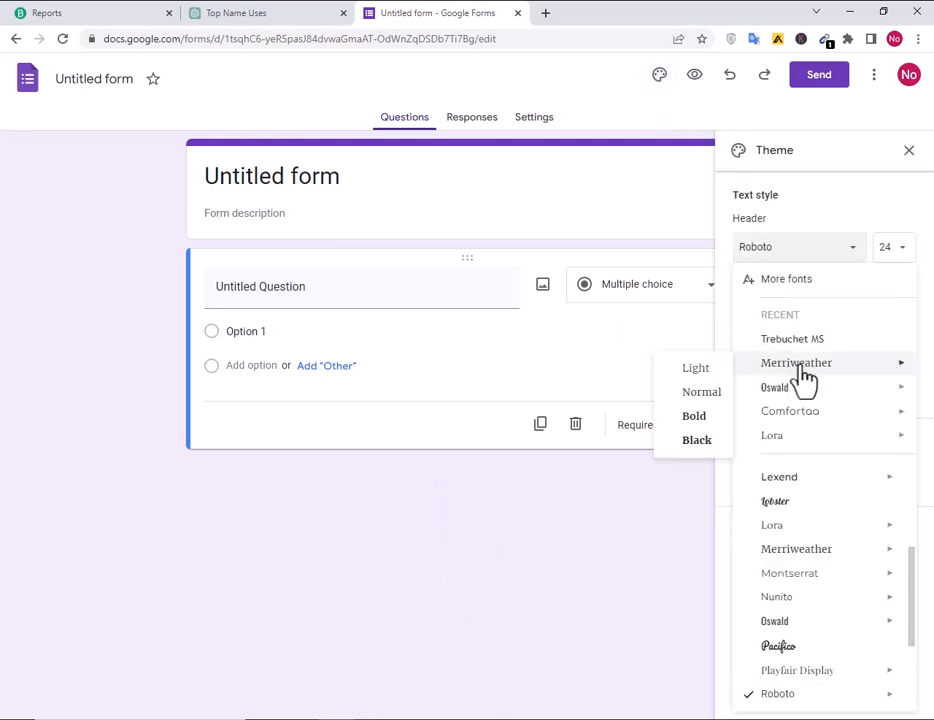
left_click(696, 441)
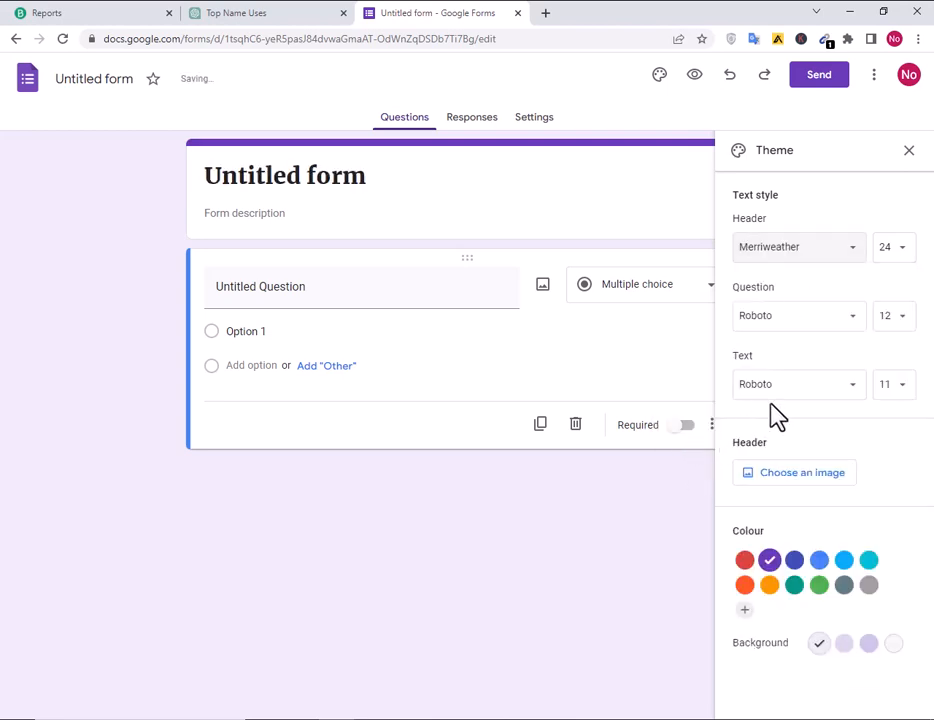
Set the theme's question font to Oswald Medium and its text font to Comfortaa Bold.
left_click(818, 318)
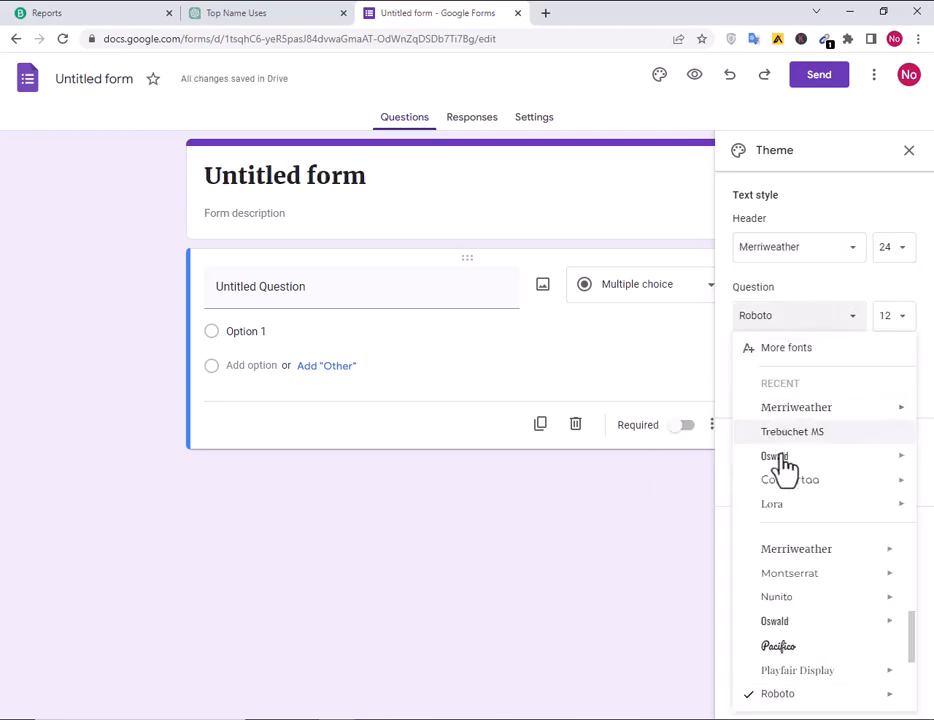
mouse_move(786, 458)
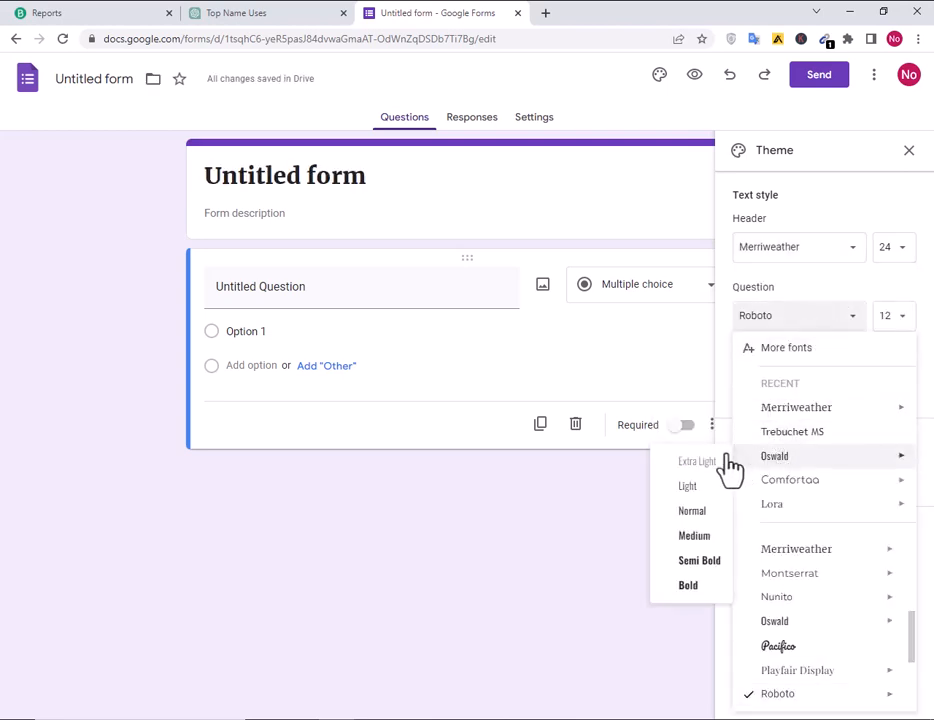
left_click(694, 537)
left_click(801, 395)
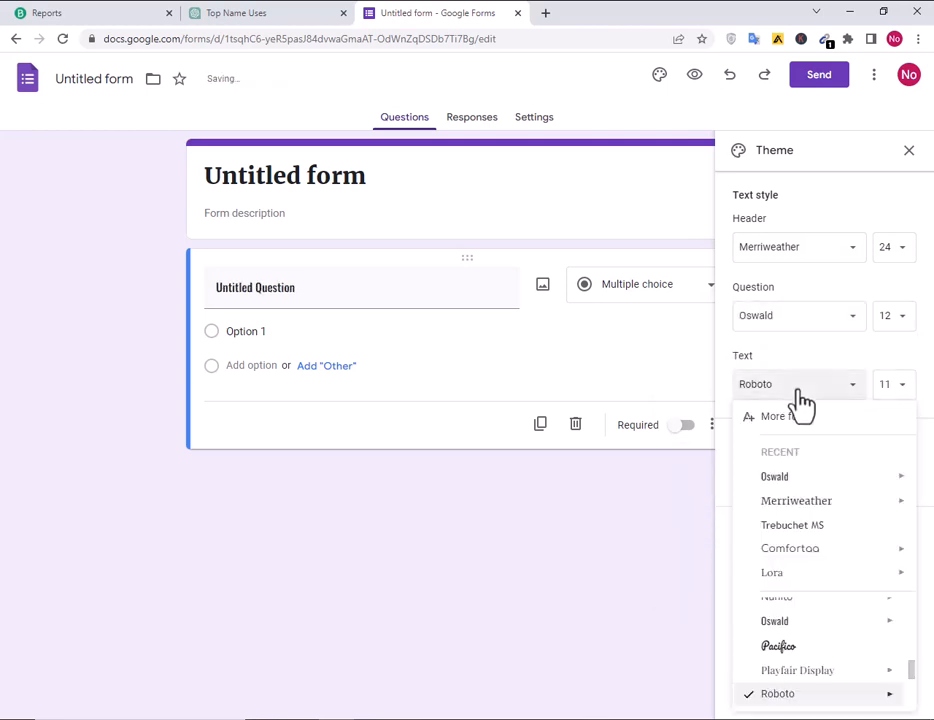
mouse_move(811, 556)
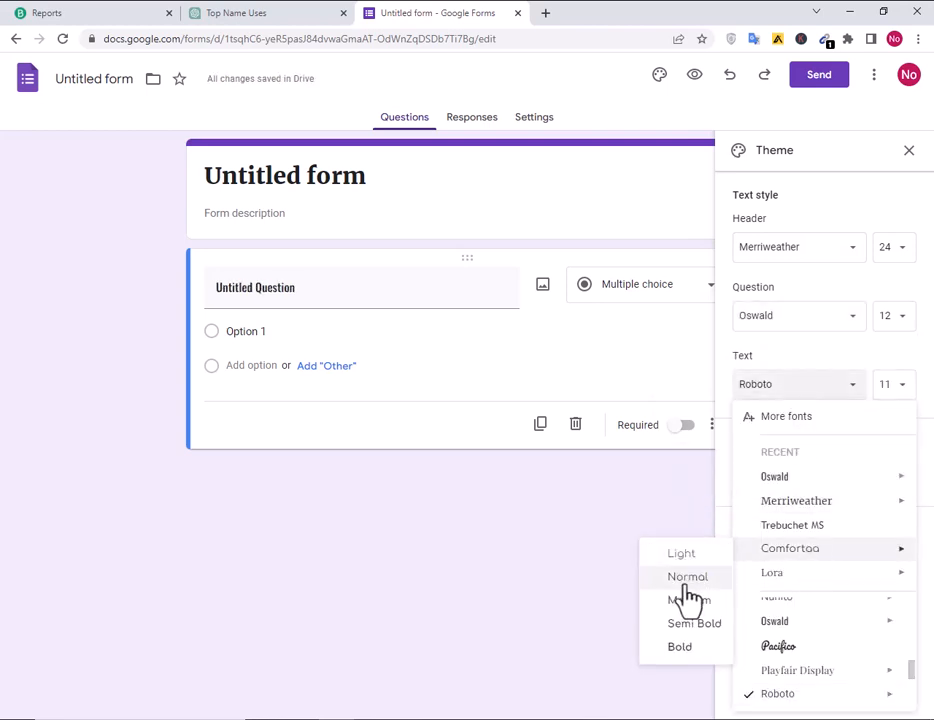
left_click(674, 647)
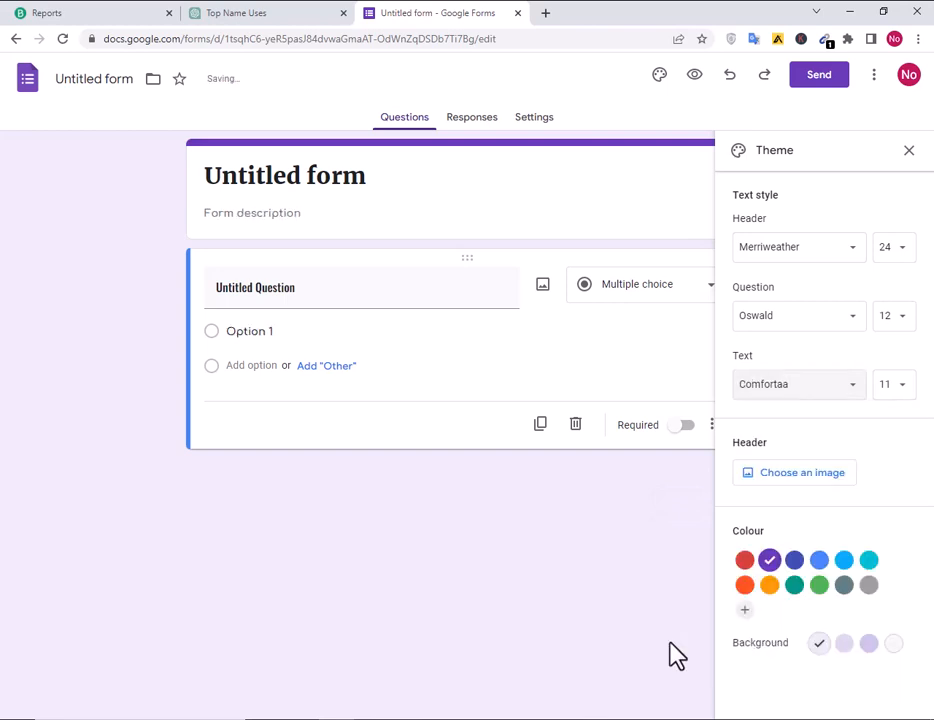
Insert the teal and green patterned illustration of circles and droplets from the Travel themes as the form's header image.
left_click(805, 478)
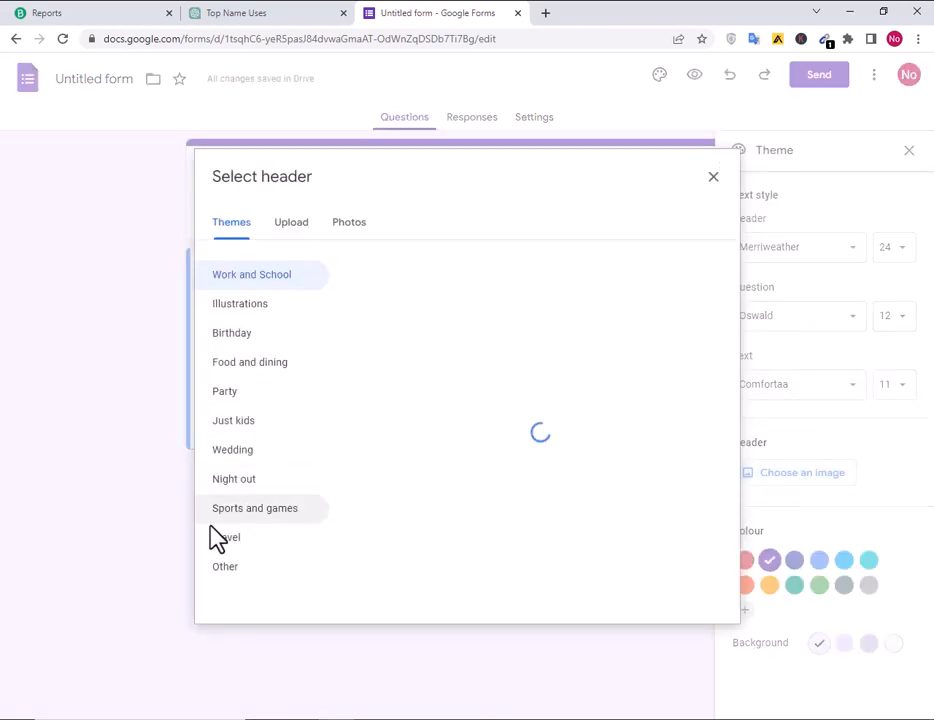
left_click(223, 542)
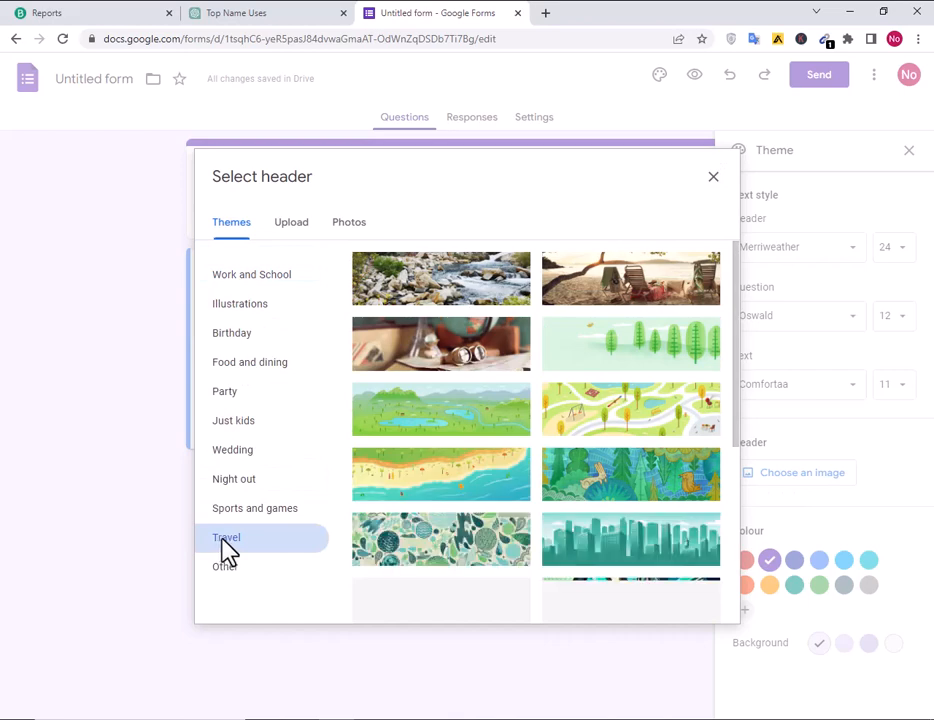
scroll(454, 496, "down", 1)
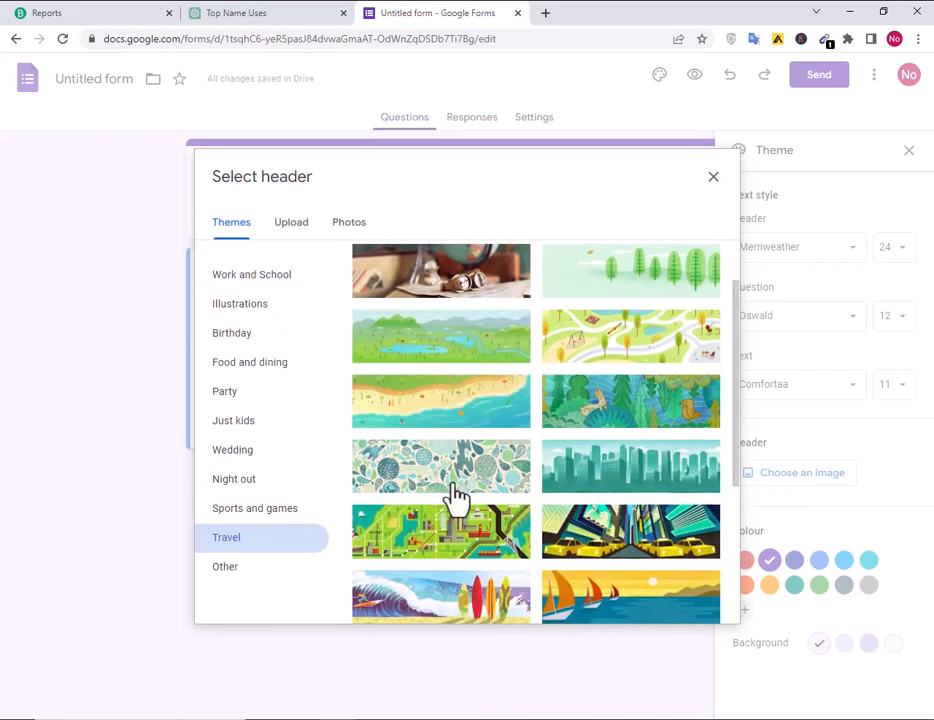
left_click(660, 489)
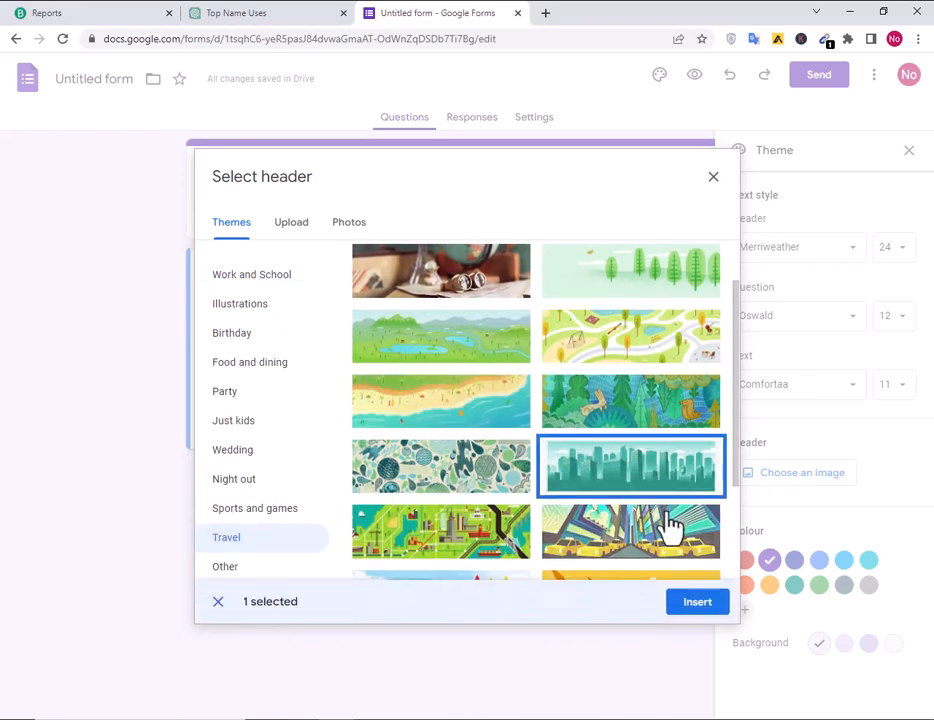
left_click(520, 478)
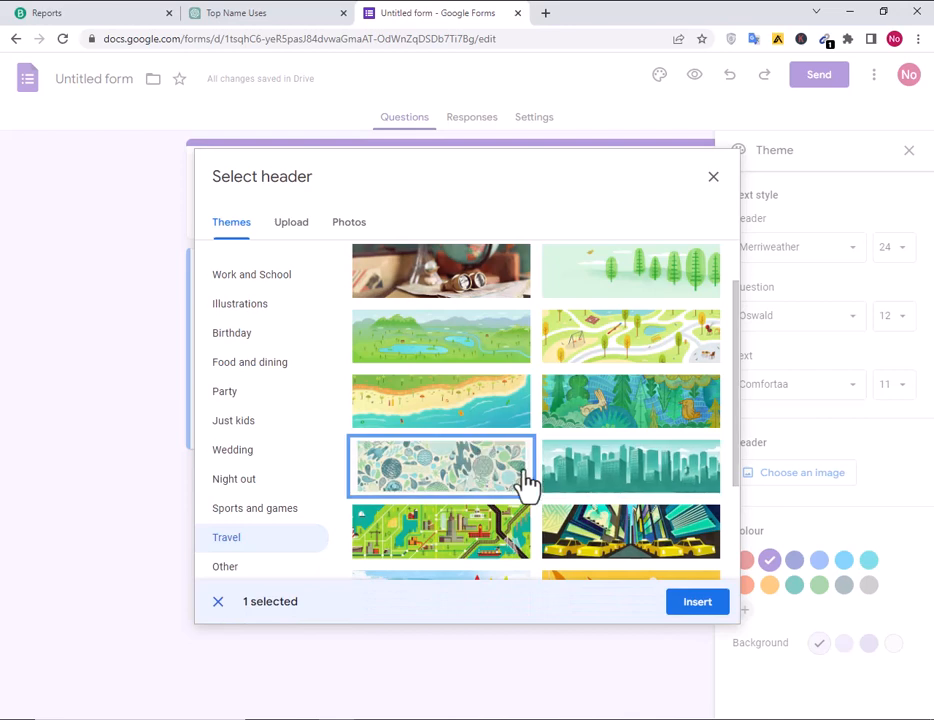
left_click(686, 606)
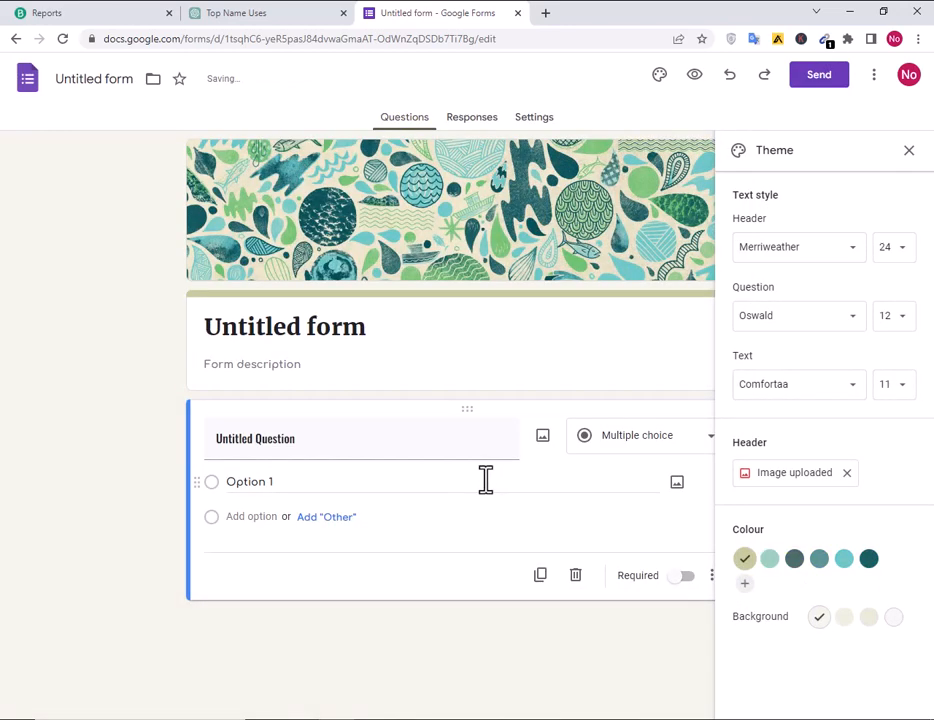
Try several theme colours, settle on the bright turquoise one, and close the theme settings.
left_click(795, 559)
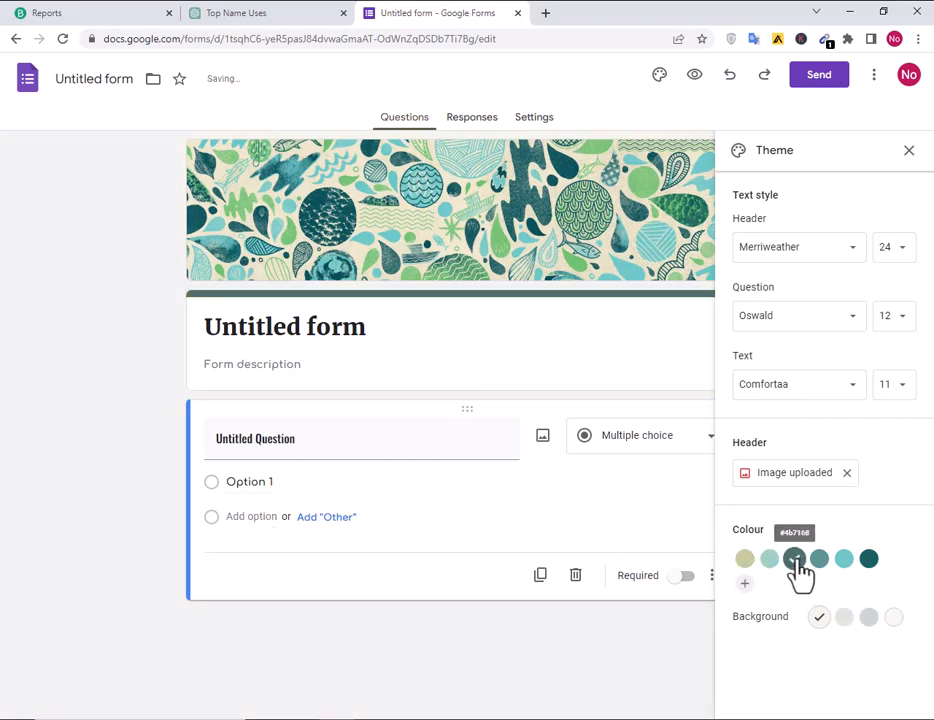
left_click(844, 560)
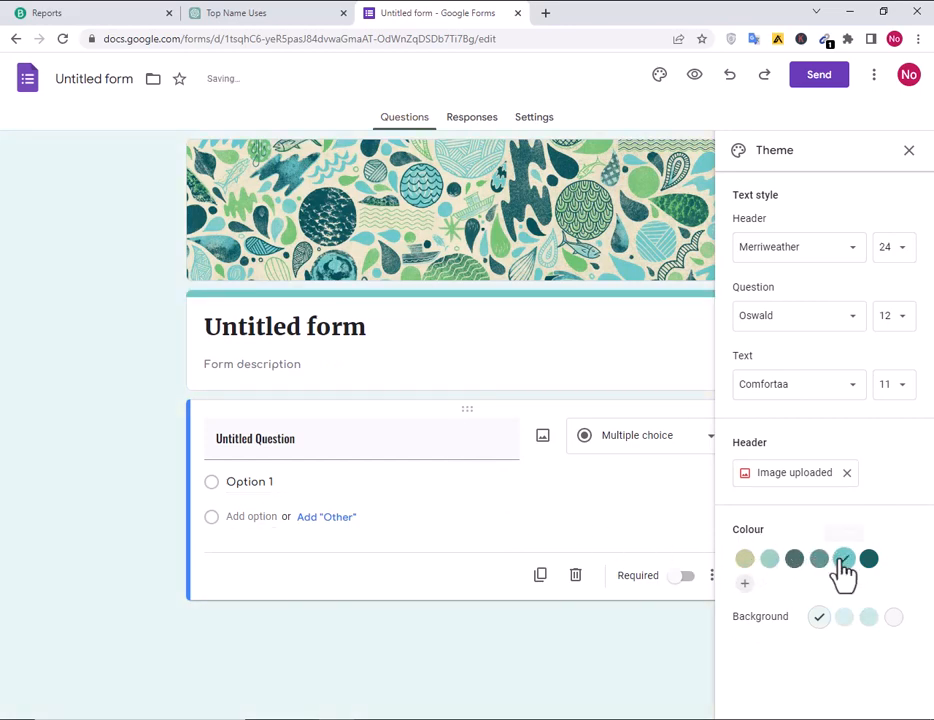
left_click(869, 560)
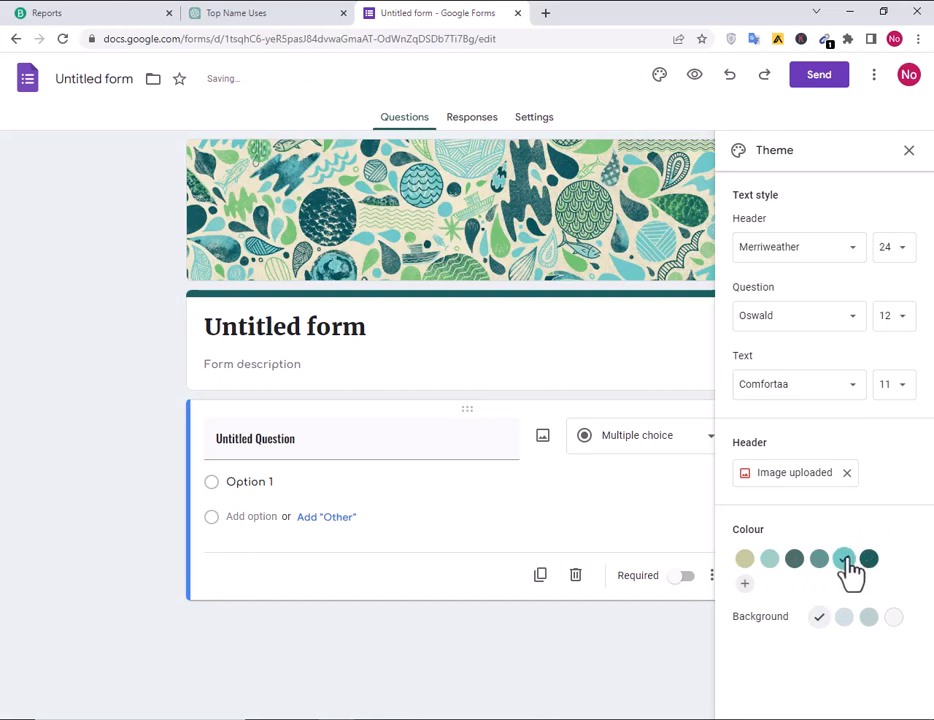
left_click(845, 561)
left_click(908, 152)
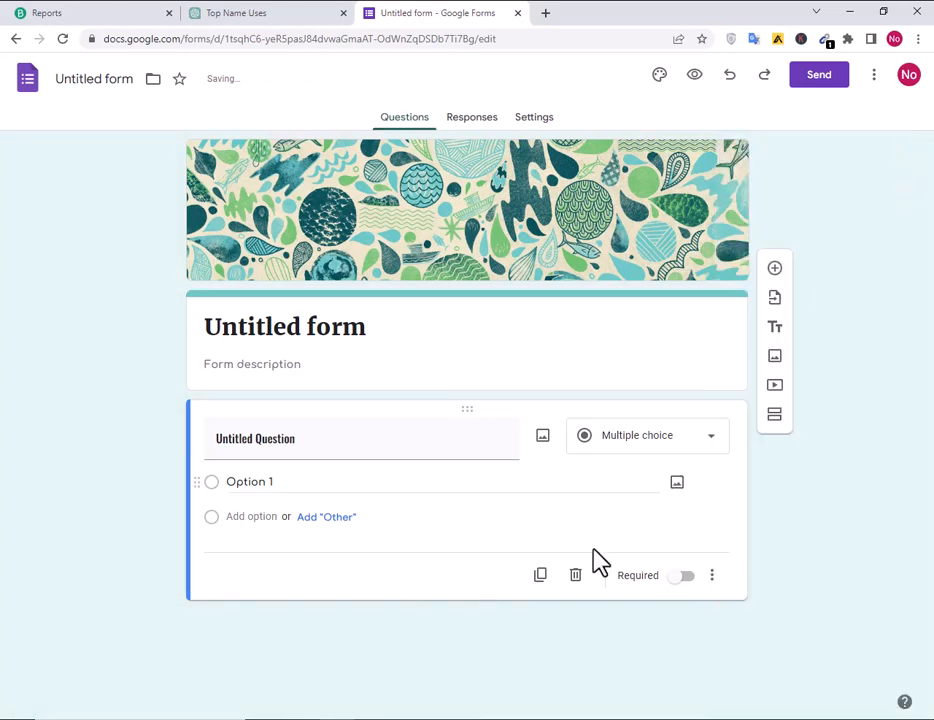
Copy the title "Account Creation Form" from the Notepad outline and replace the form's title with it.
key("alt+Tab")
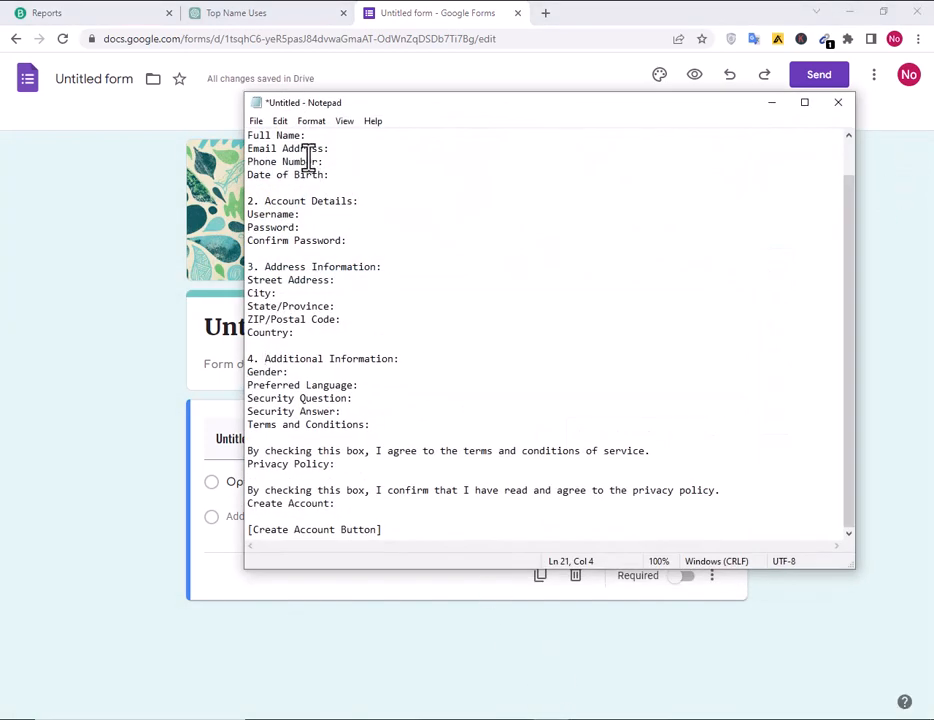
scroll(309, 160, "up", 1)
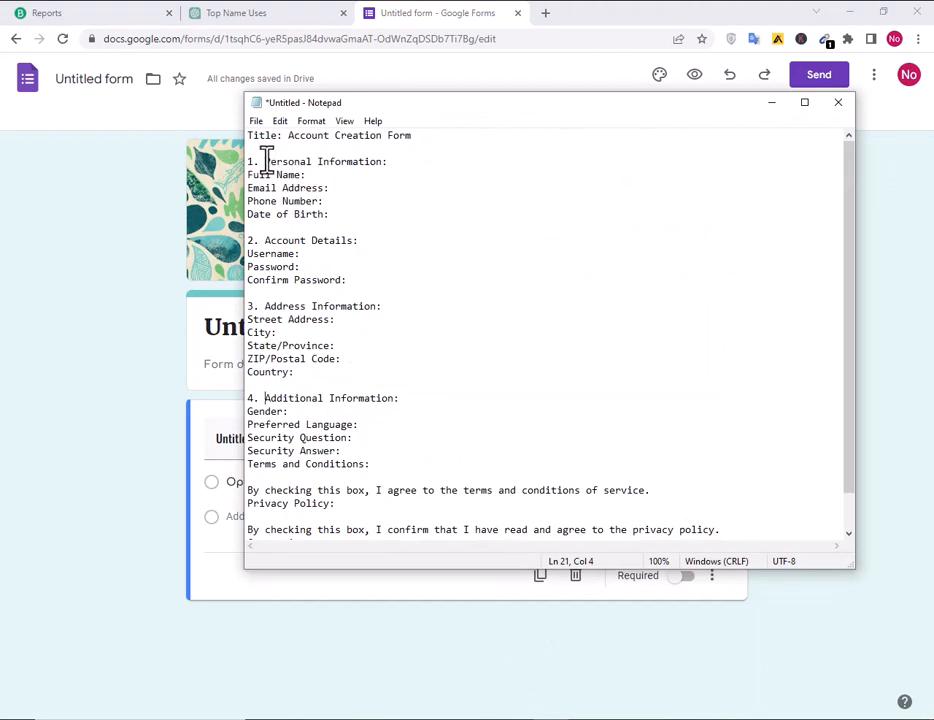
left_click_drag(266, 161, 378, 165)
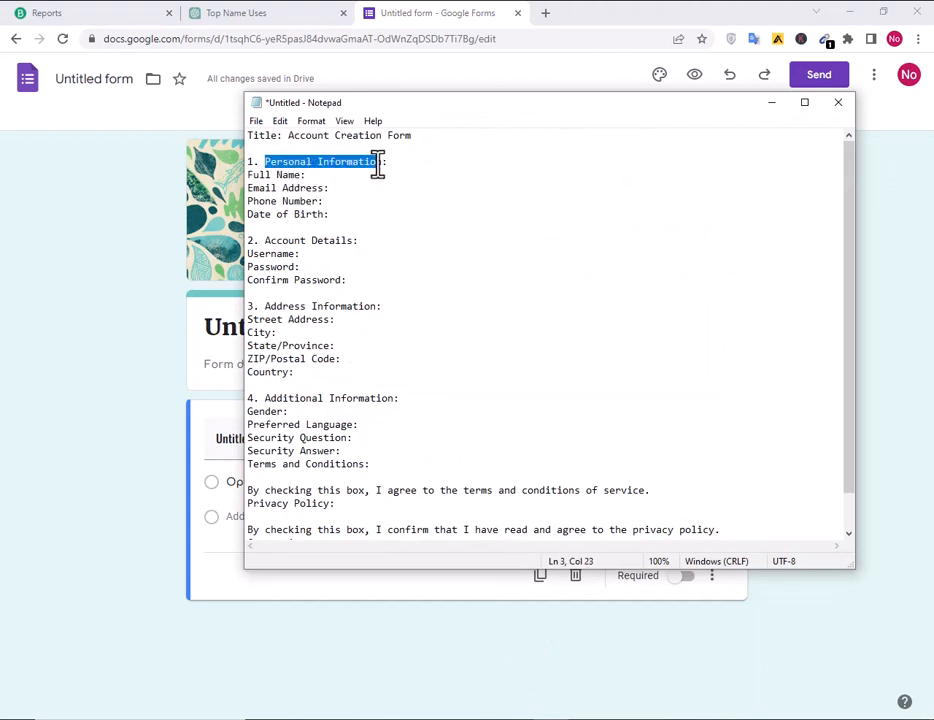
left_click(406, 283)
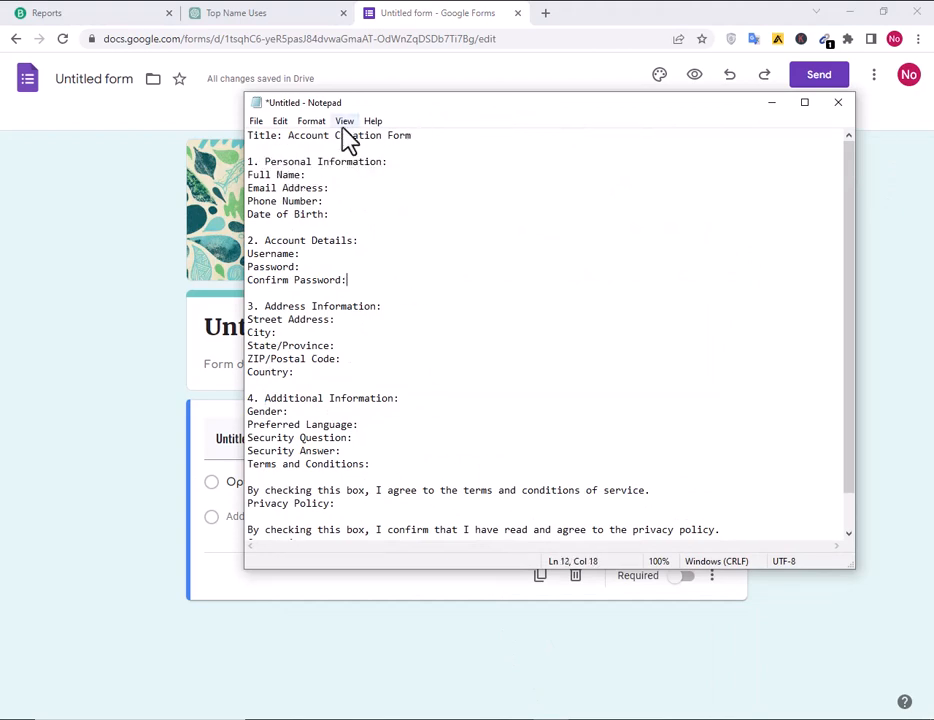
left_click_drag(293, 136, 457, 140)
key("ctrl+c")
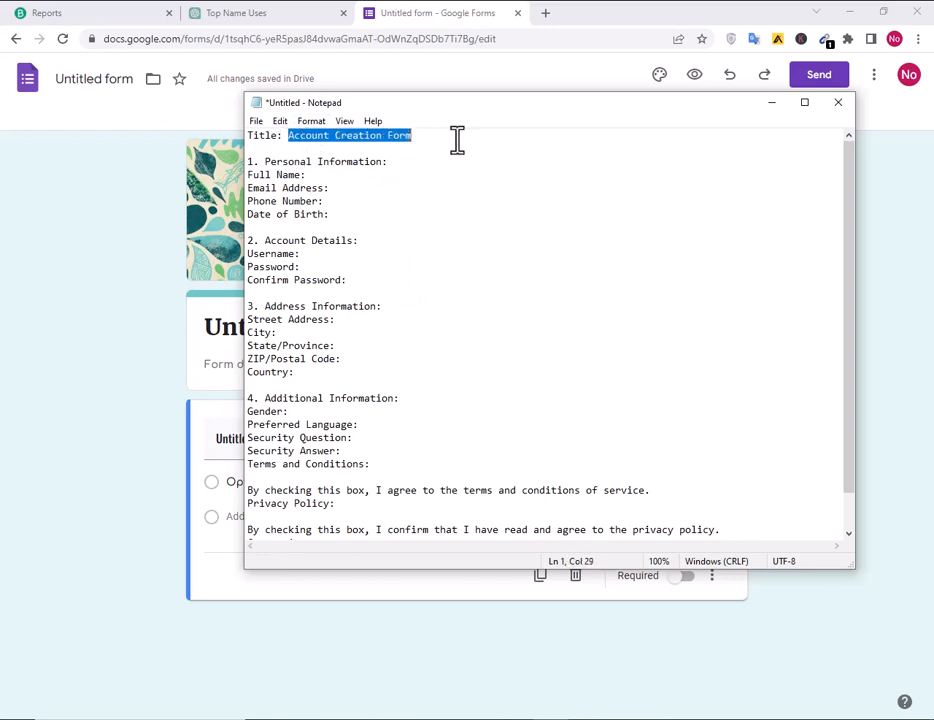
left_click(57, 306)
double_click(318, 333)
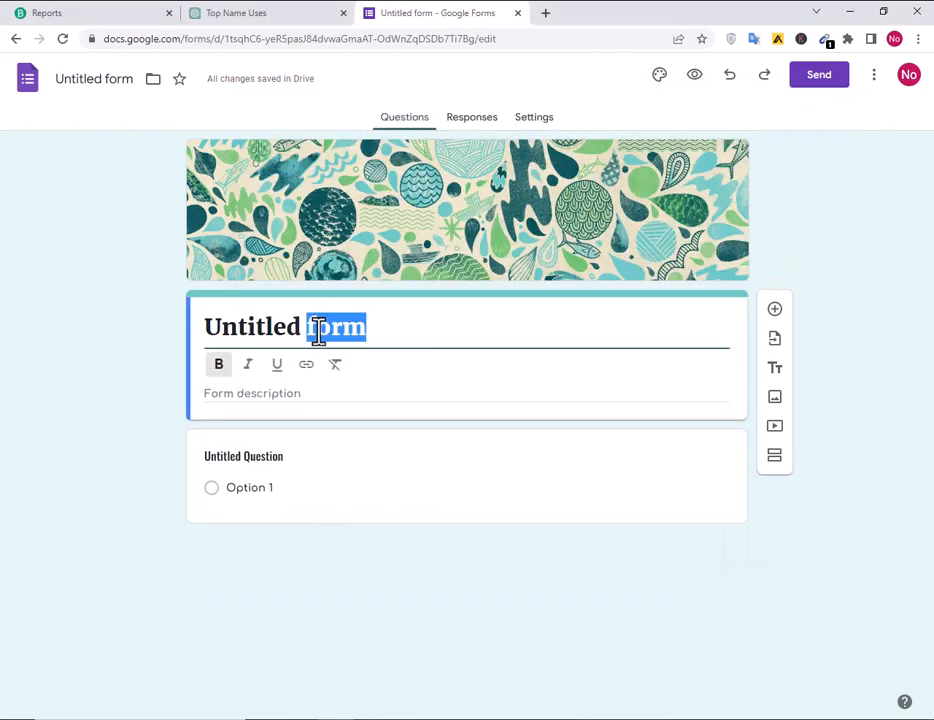
key("ctrl+a")
key("ctrl+v")
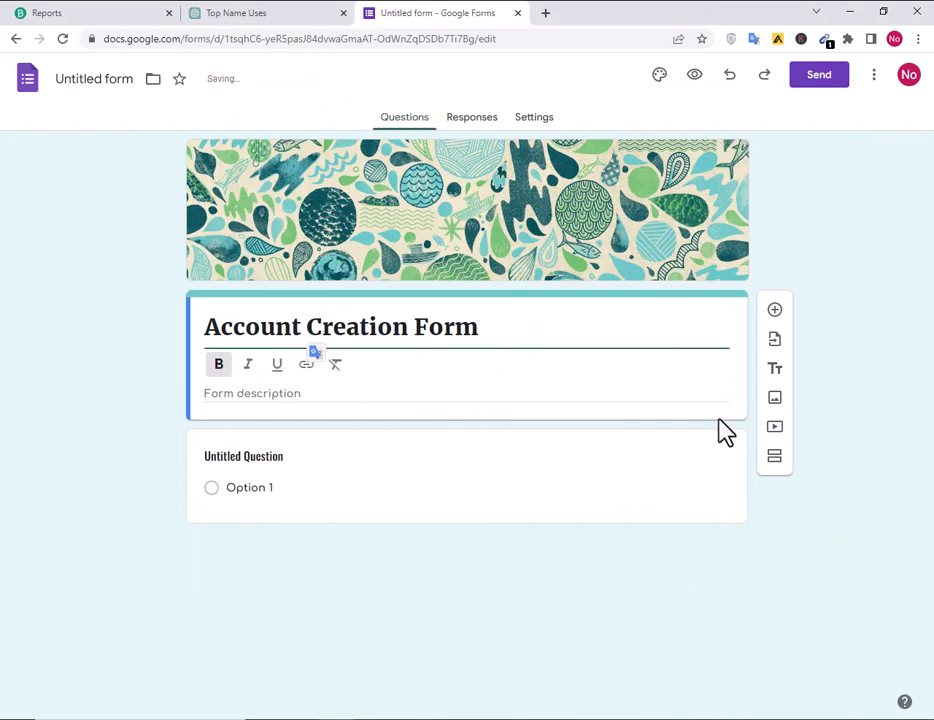
Delete the untitled question and add a section titled "Personal Information", using the heading from the Notepad outline.
left_click(688, 492)
left_click(577, 576)
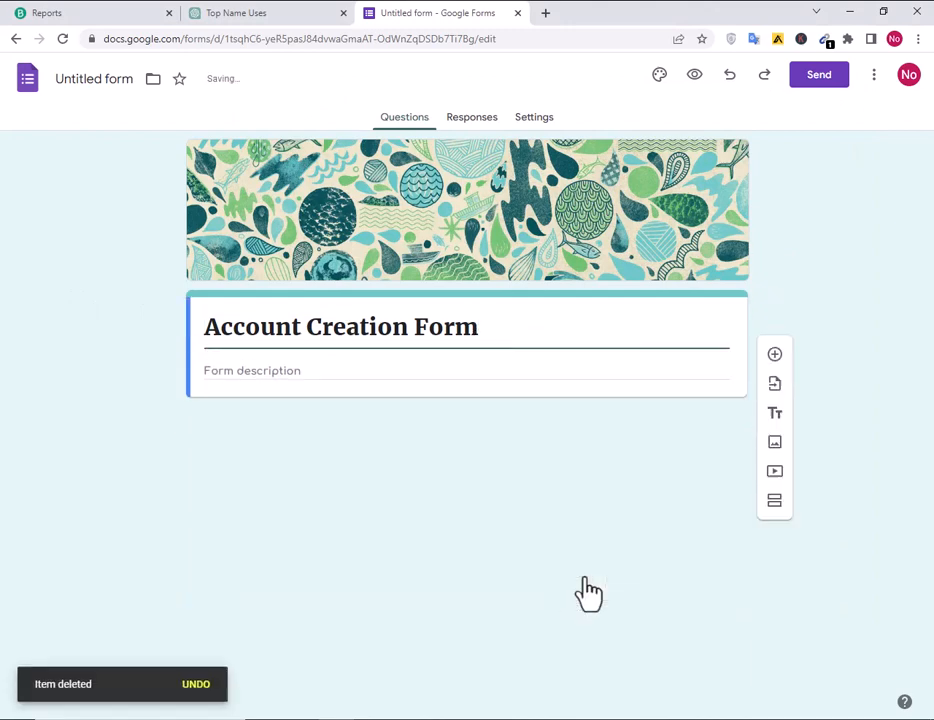
left_click(776, 459)
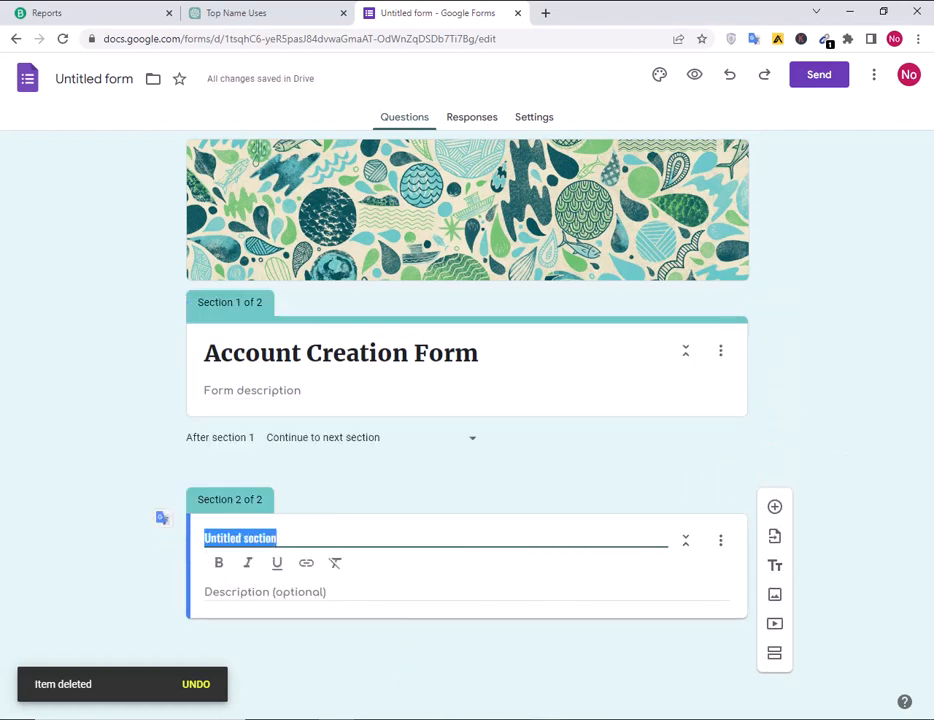
key("alt+Tab")
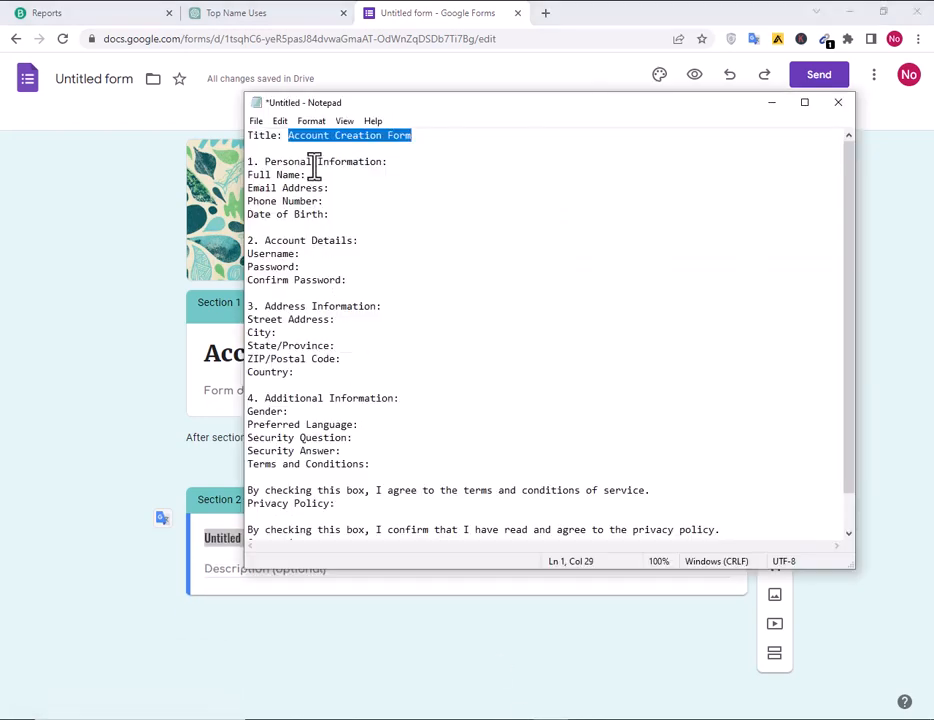
left_click_drag(385, 163, 293, 170)
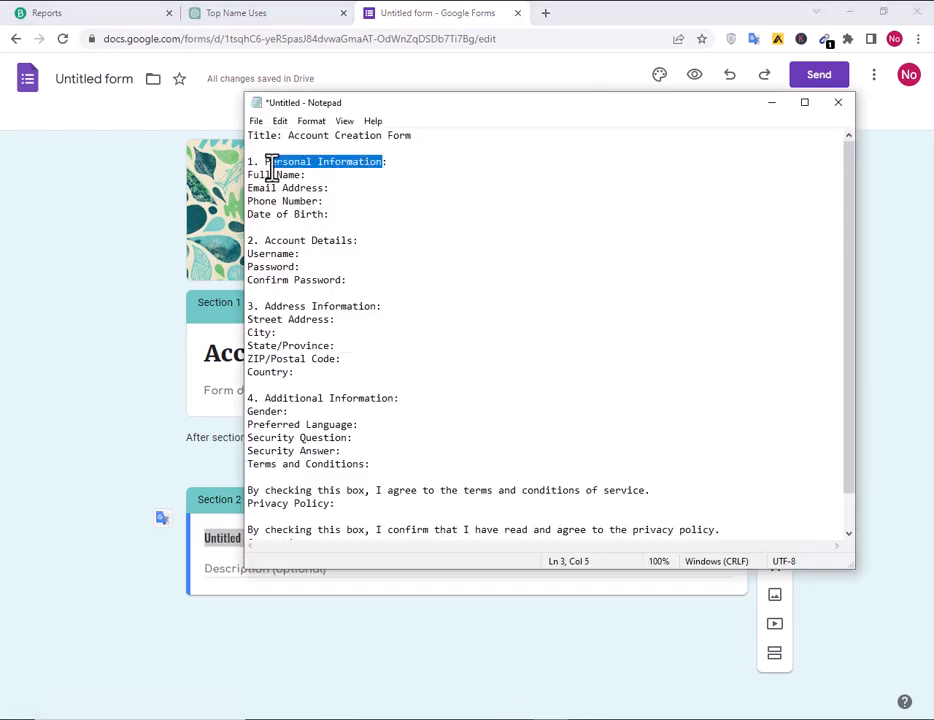
left_click(57, 517)
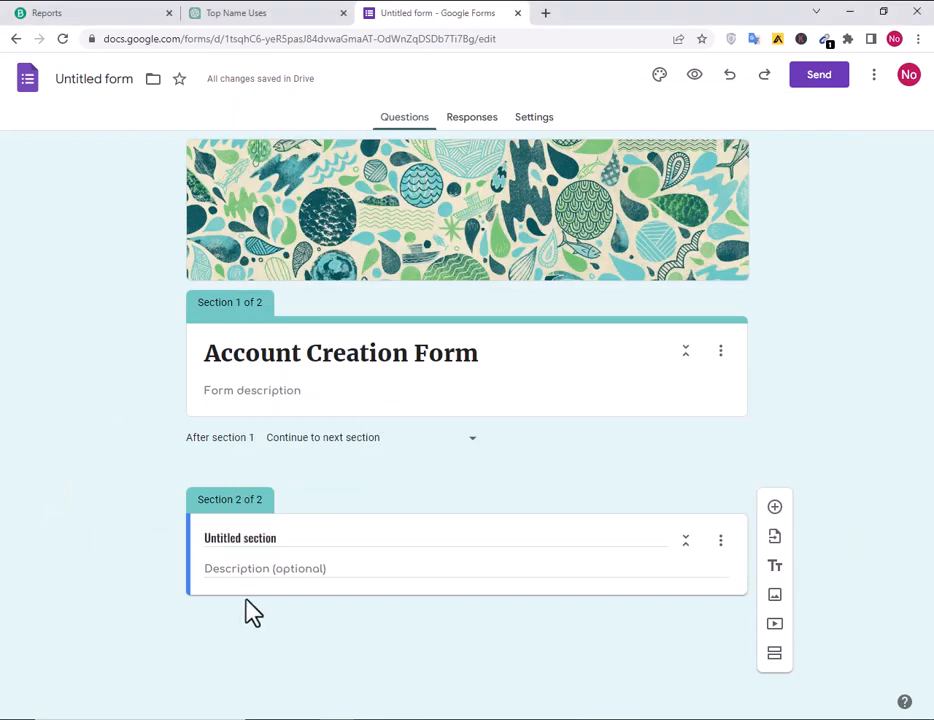
left_click(297, 537)
type("Personal Information")
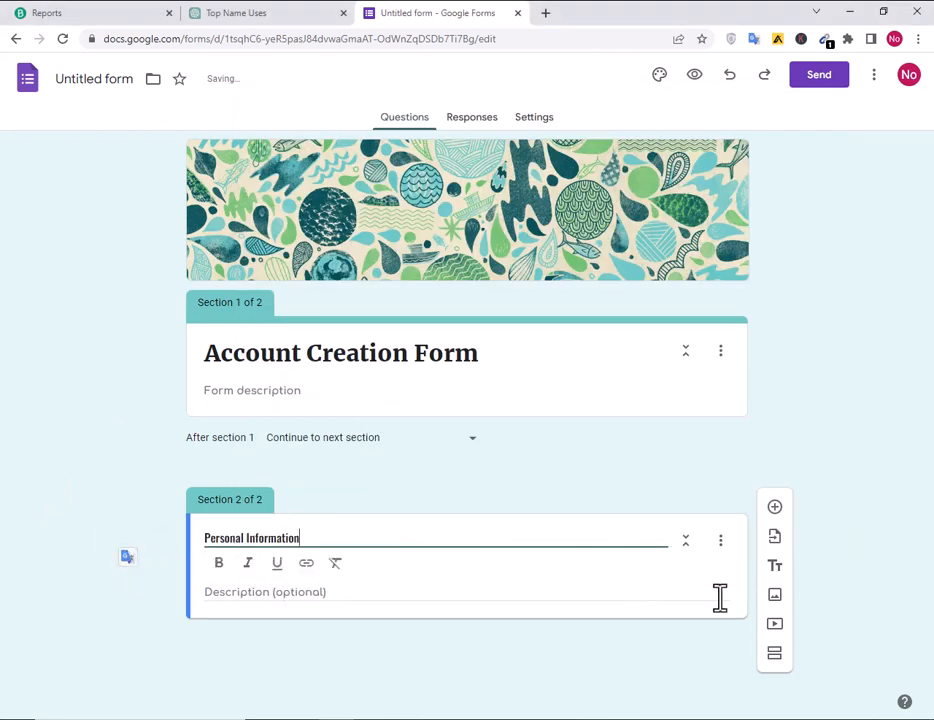
Add a short-answer question titled "Full Name" to the Personal Information section, copying the label from the Notepad outline.
left_click(773, 508)
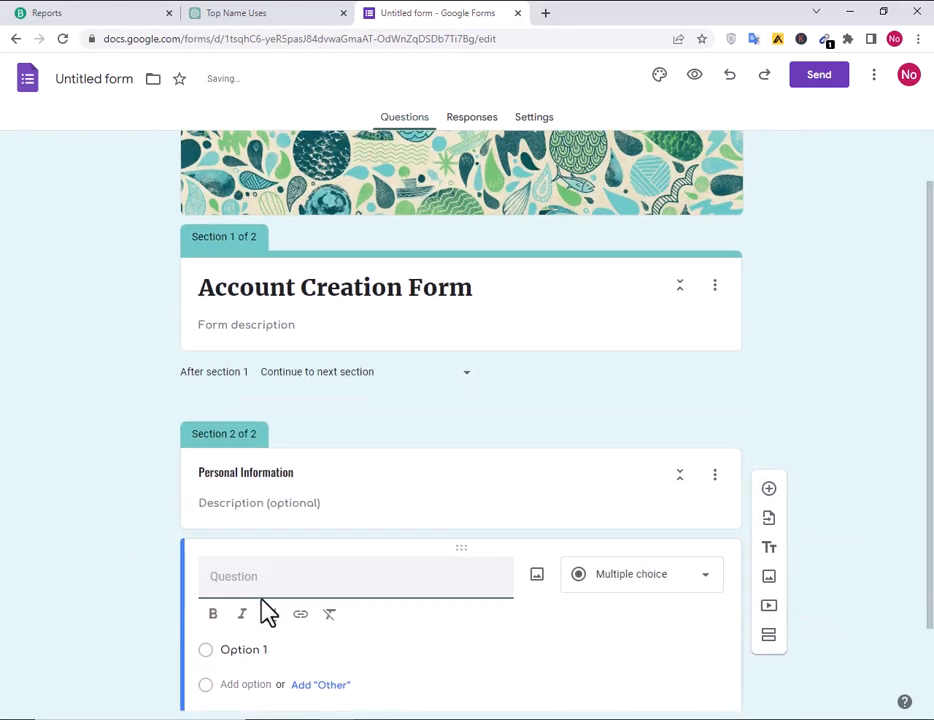
key("alt+Tab")
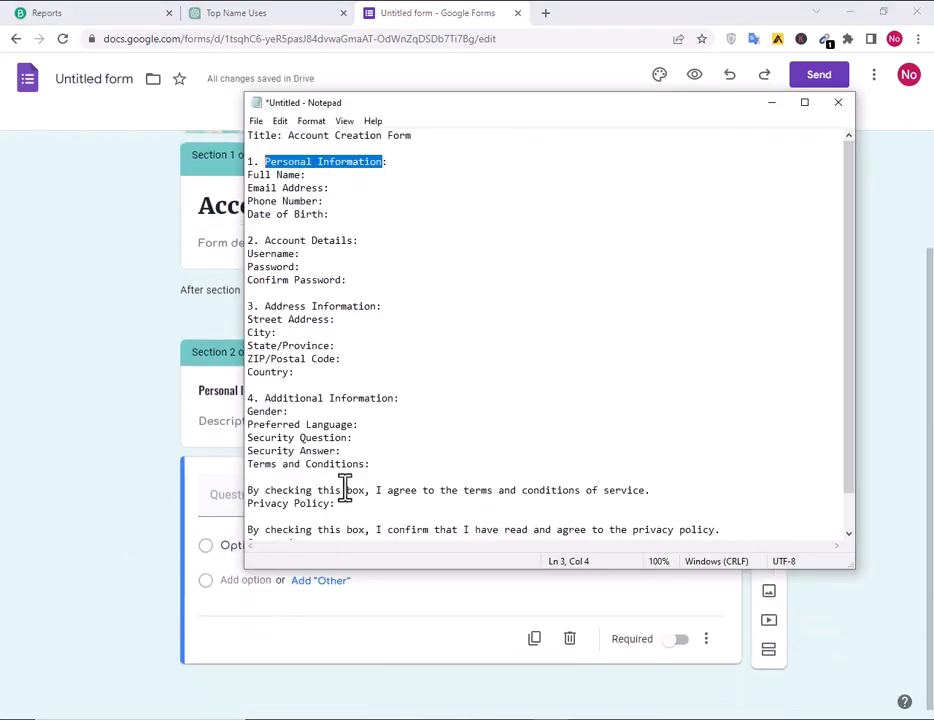
left_click_drag(248, 176, 258, 176)
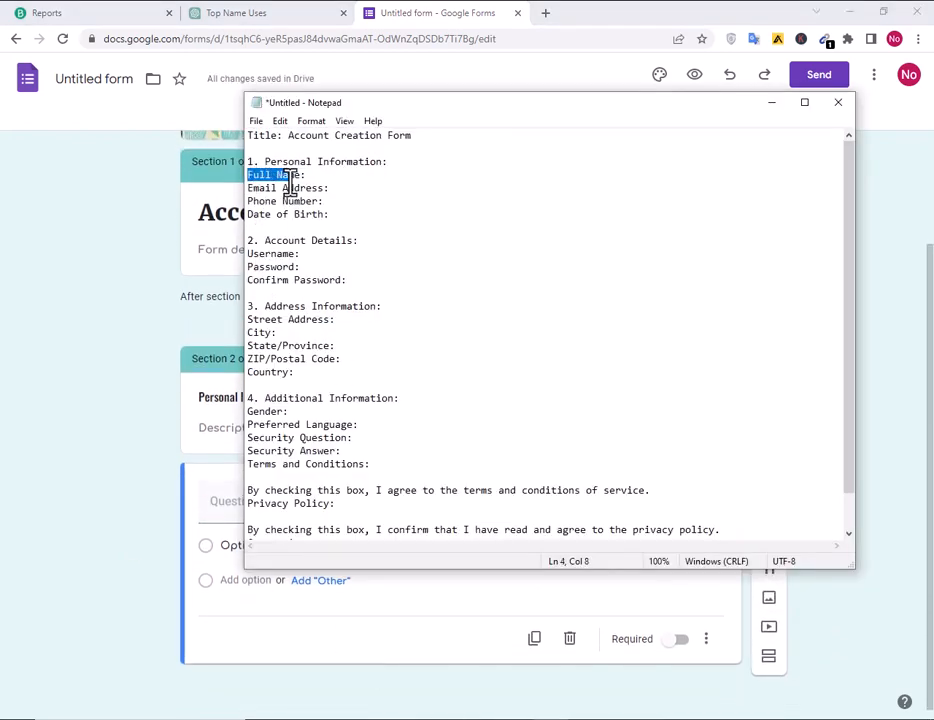
left_click(156, 519)
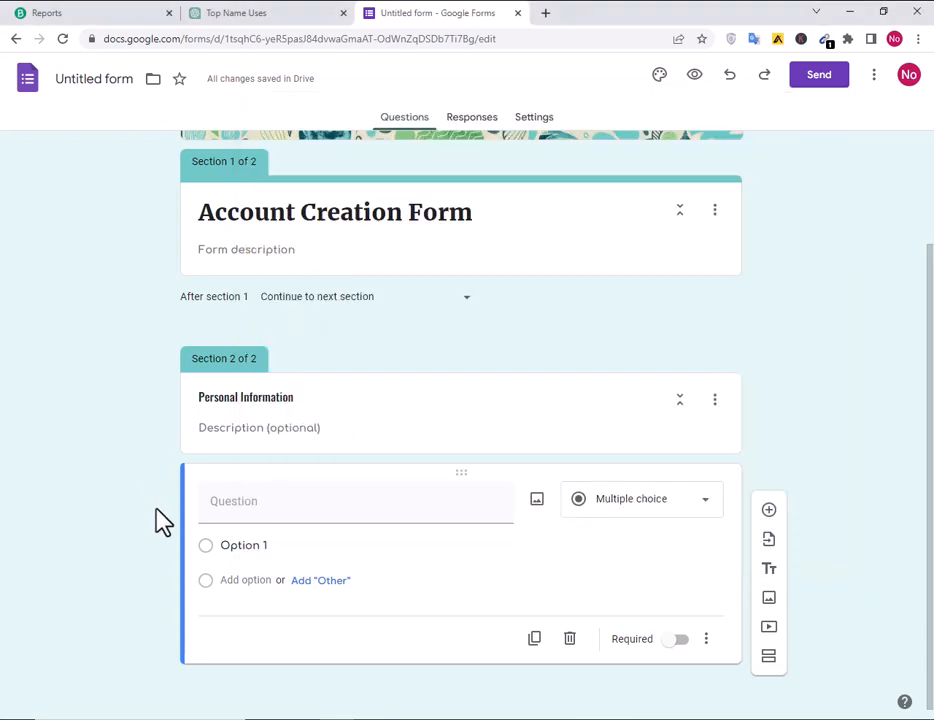
left_click(277, 509)
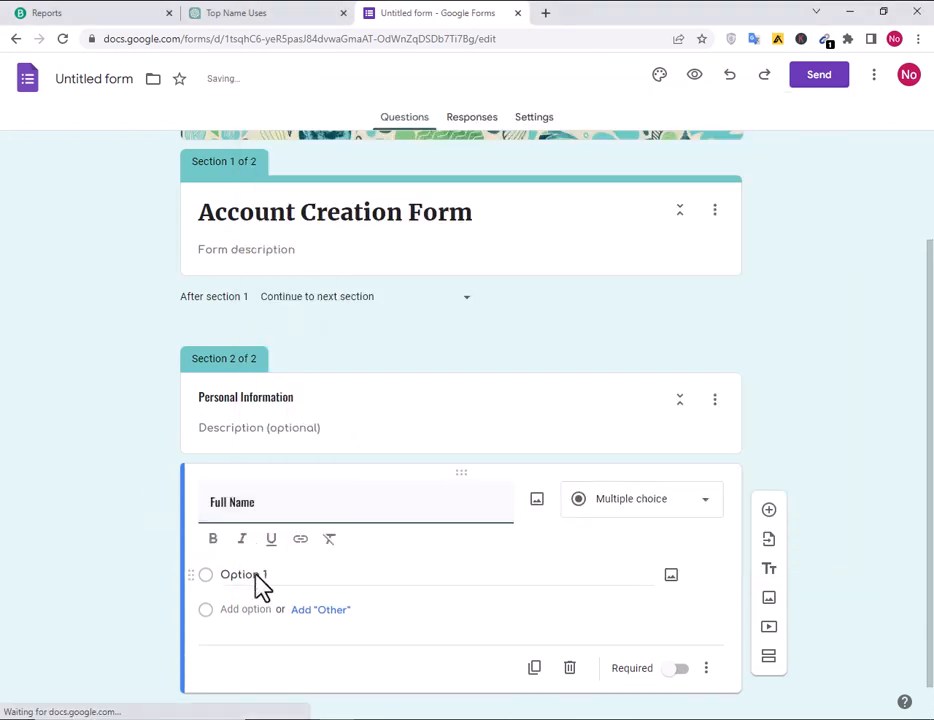
left_click(630, 513)
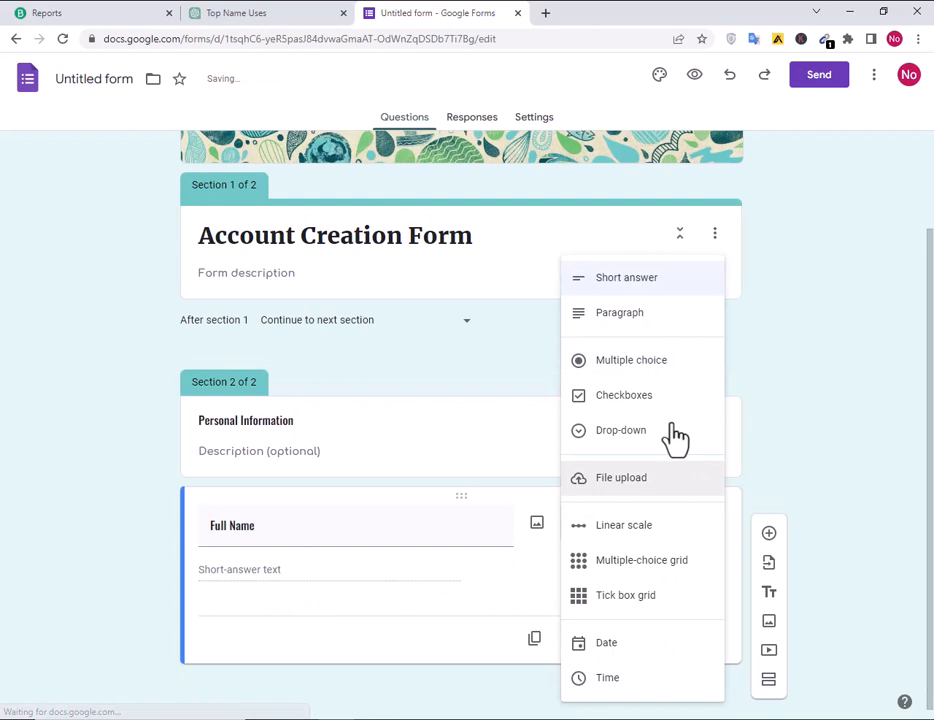
left_click(655, 282)
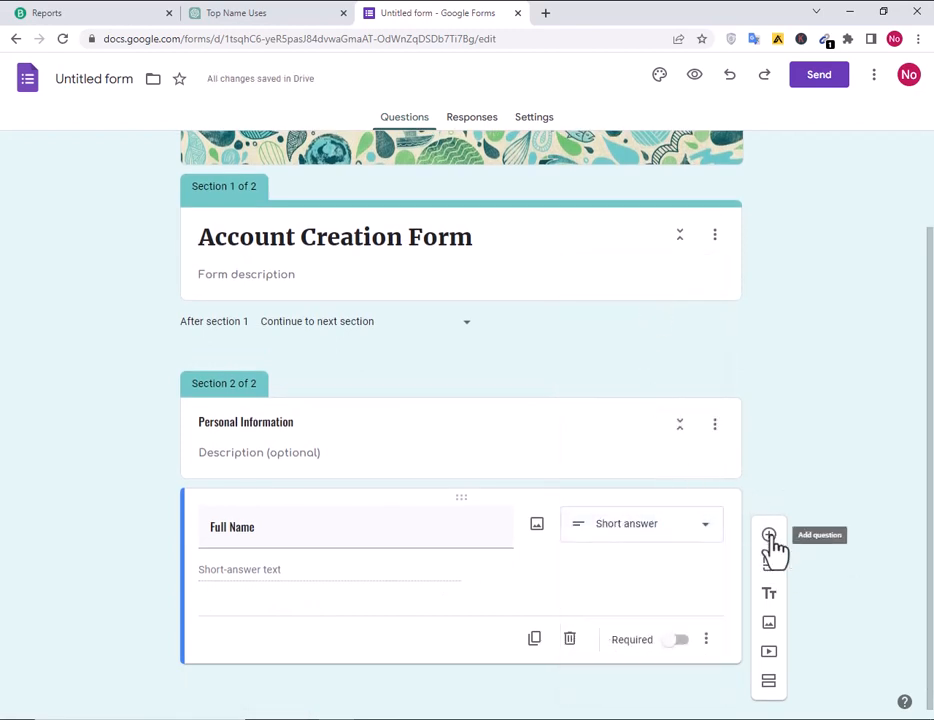
Add a short-answer question titled "Email Address" below Full Name, copying the label from the Notepad outline.
left_click(769, 534)
key("alt+Tab")
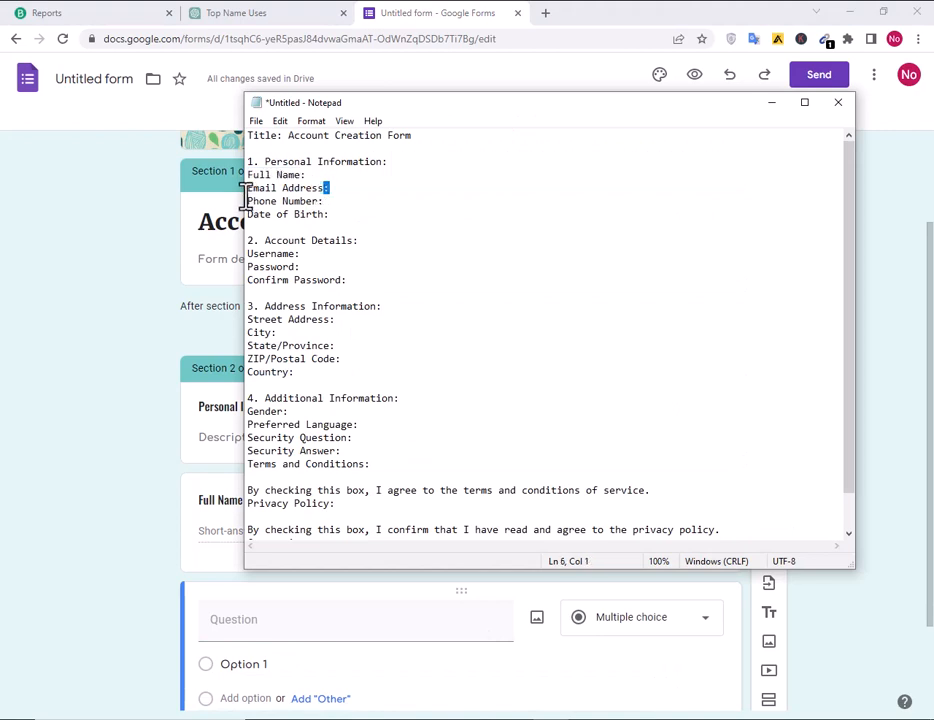
left_click_drag(245, 197, 243, 192)
left_click(148, 508)
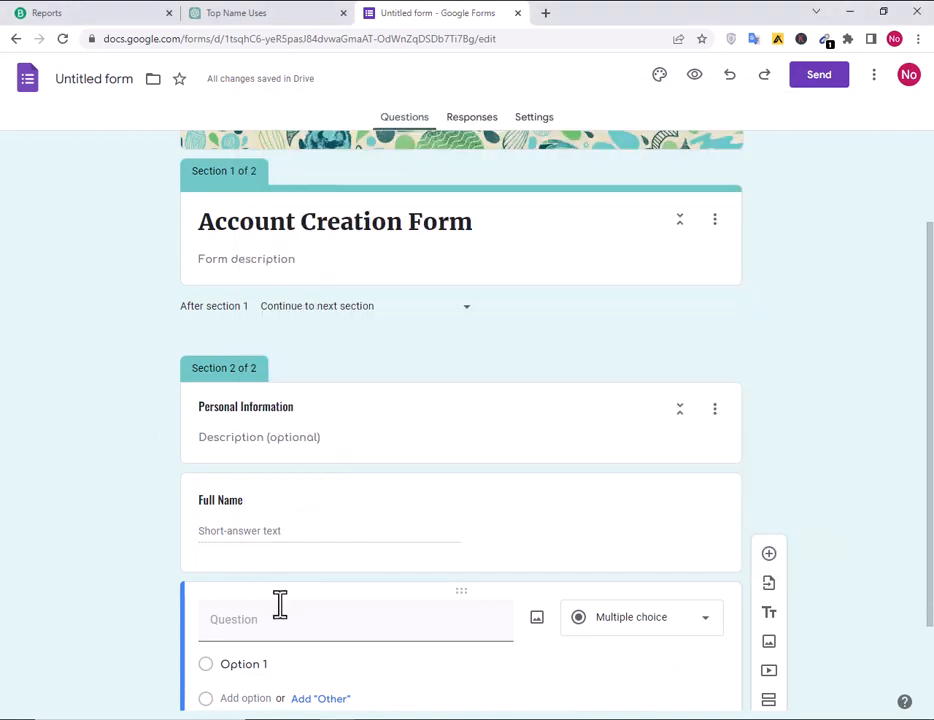
left_click(287, 630)
scroll(298, 625, "down", 3)
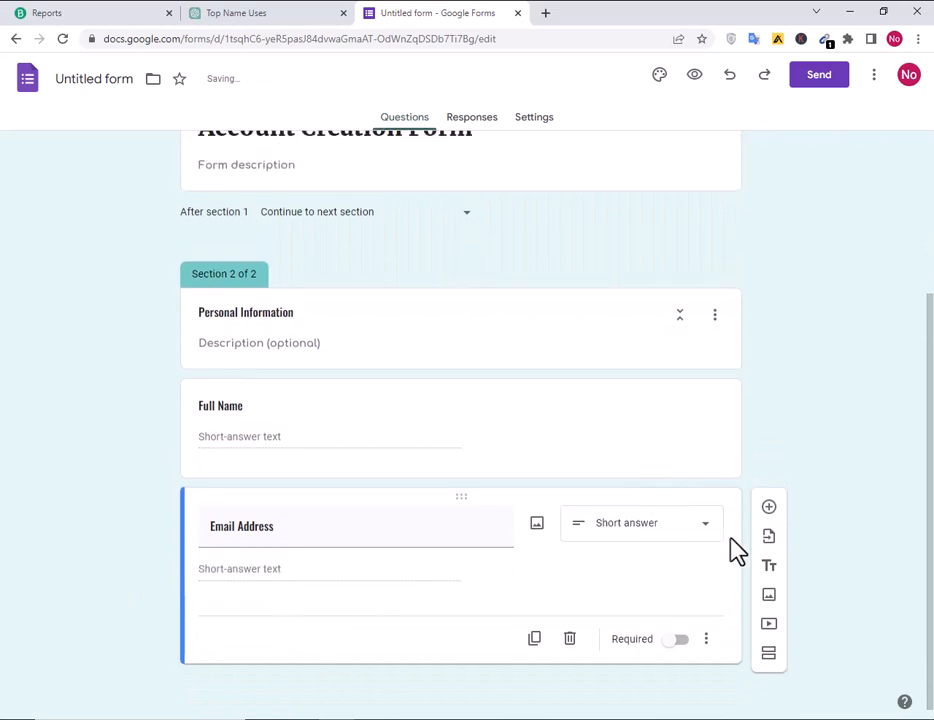
Add a question titled "Phone Number" below Email Address, copying the label from the Notepad outline.
left_click(768, 507)
key("alt+Tab")
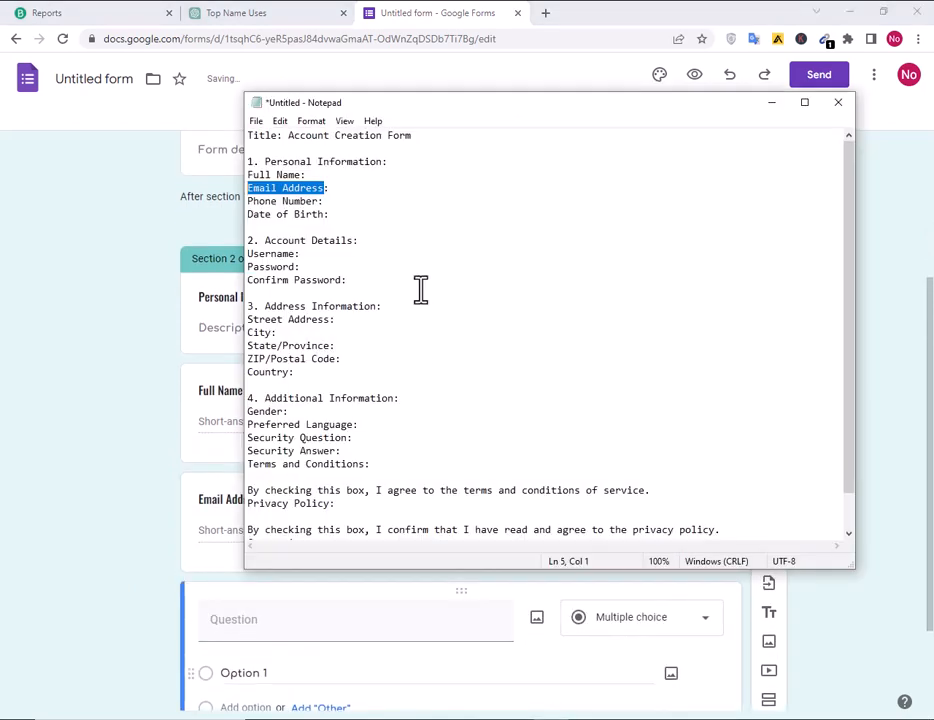
left_click_drag(318, 201, 250, 193)
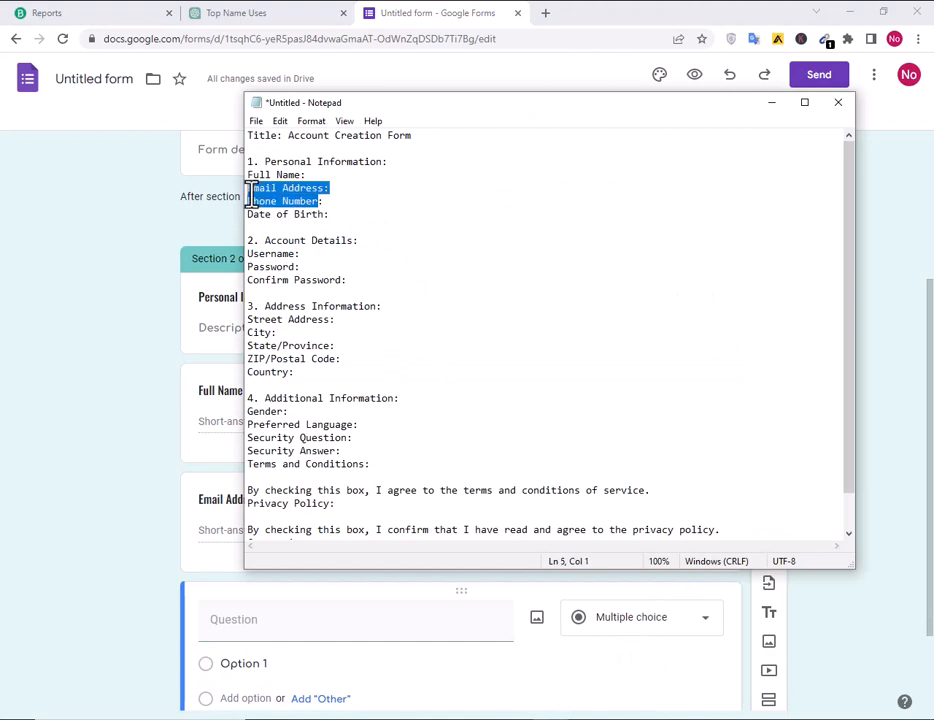
left_click(251, 193)
left_click_drag(320, 201, 251, 204)
key("ctrl+c")
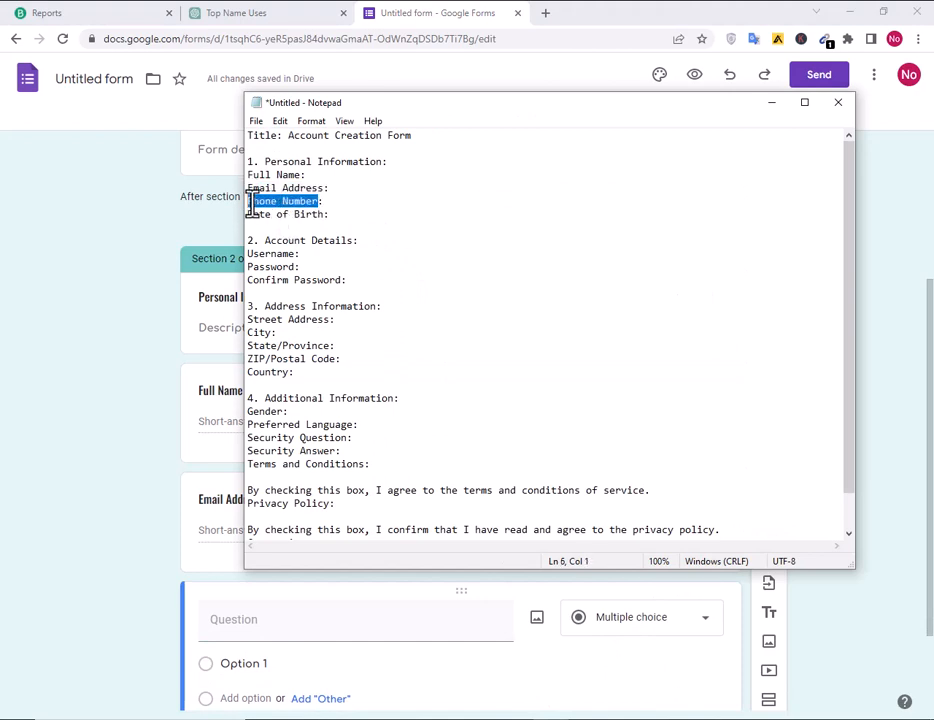
left_click(108, 480)
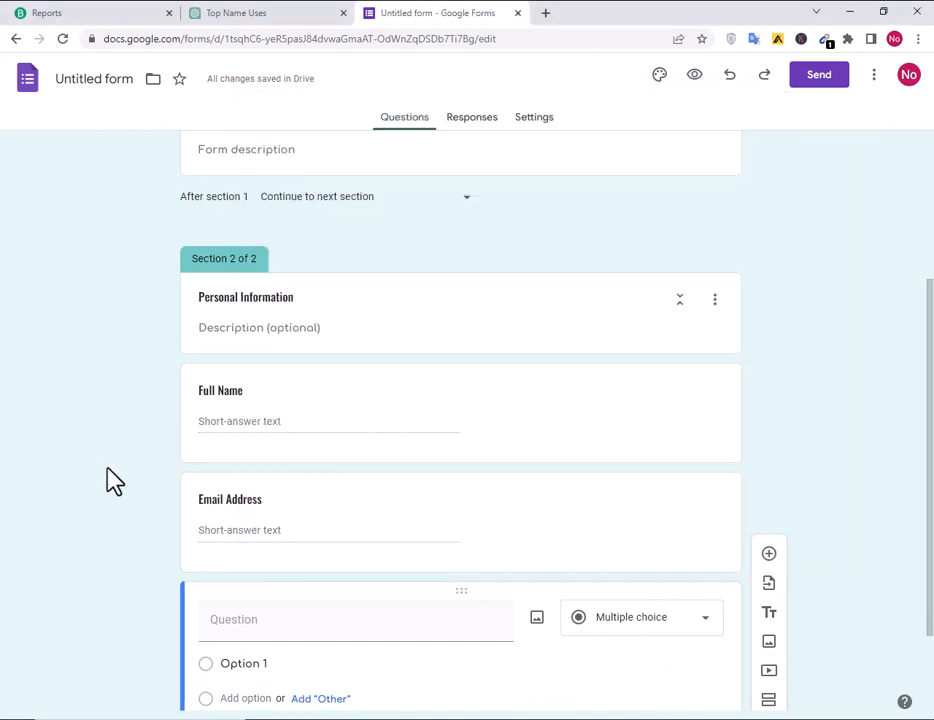
left_click(287, 619)
key("ctrl+v")
scroll(340, 600, "down", 3)
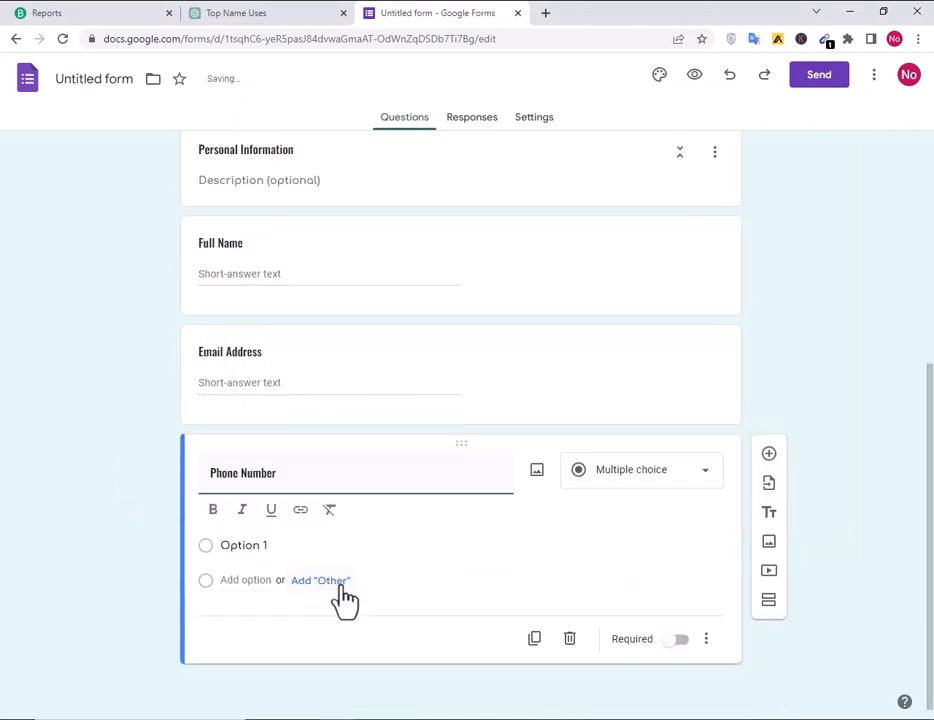
Add a "Date of Birth" question from the Notepad outline below Phone Number and set its answer type to Date.
left_click(768, 478)
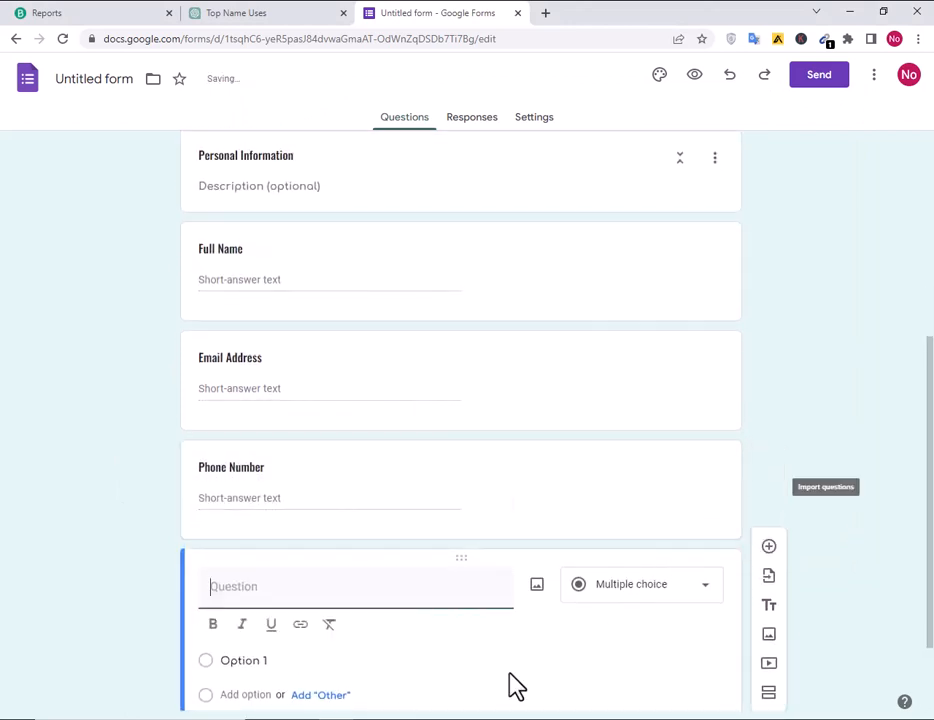
key("alt+Tab")
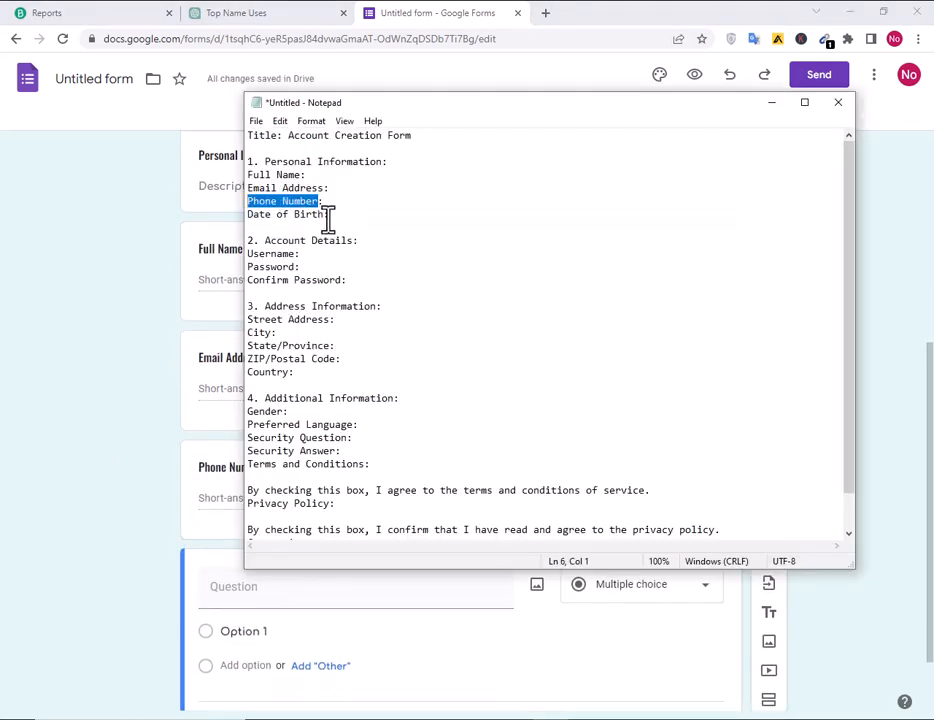
left_click_drag(324, 214, 204, 217)
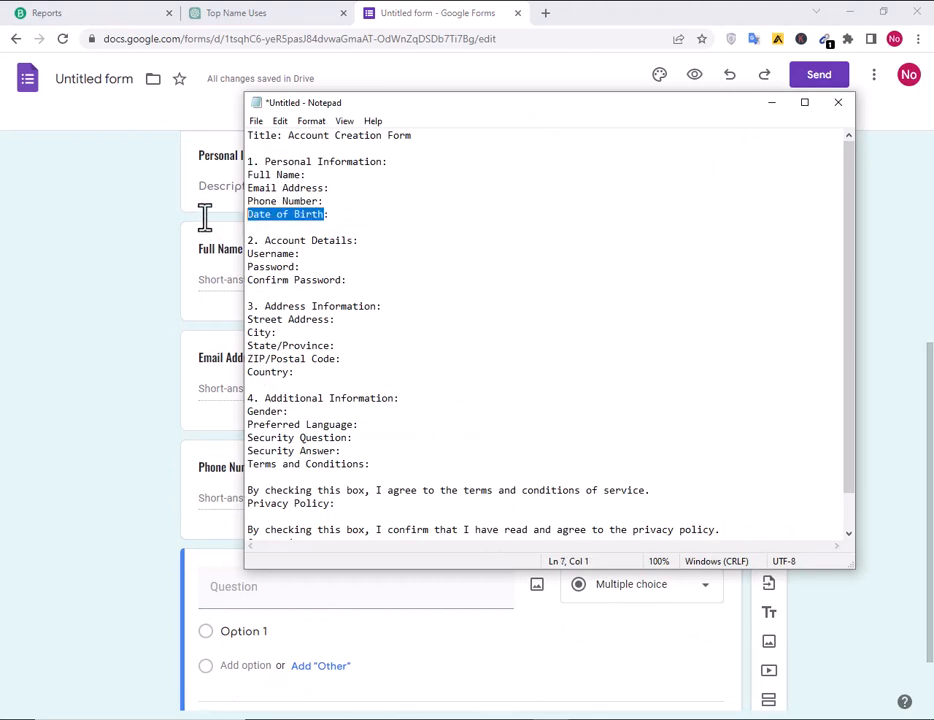
left_click(344, 619)
left_click(342, 594)
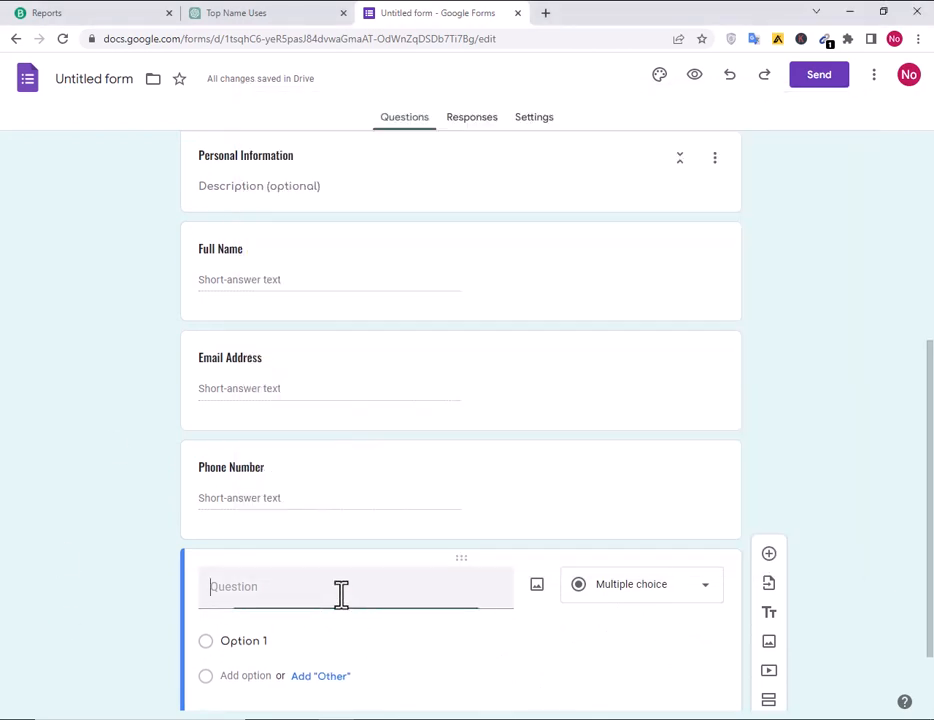
left_click(706, 590)
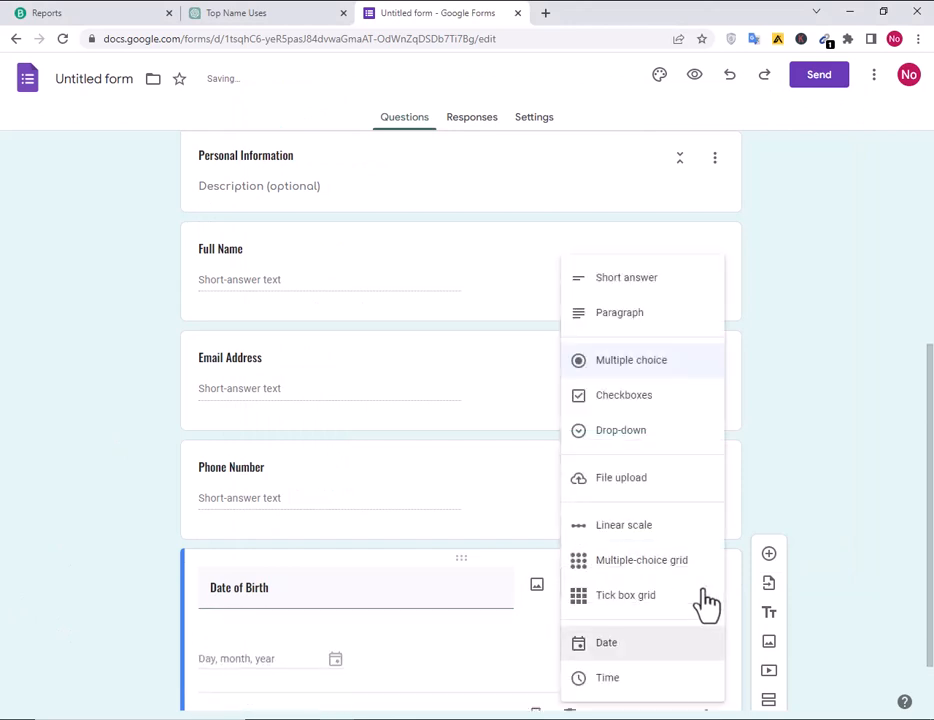
left_click(632, 648)
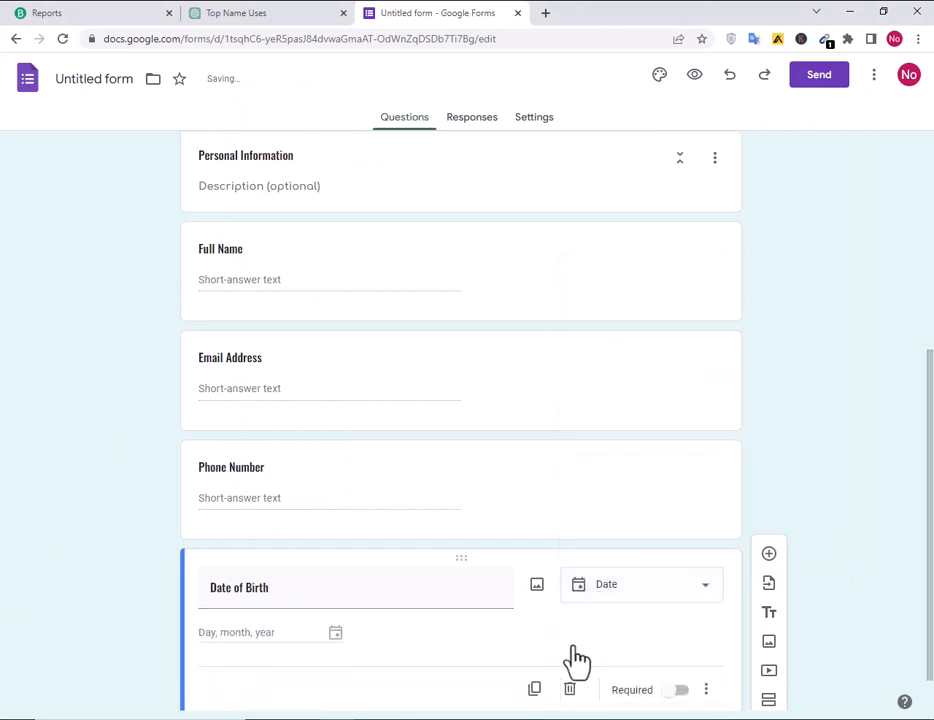
Add a new section after Date of Birth and title it "Account Details", using the heading from the Notepad outline.
left_click(769, 697)
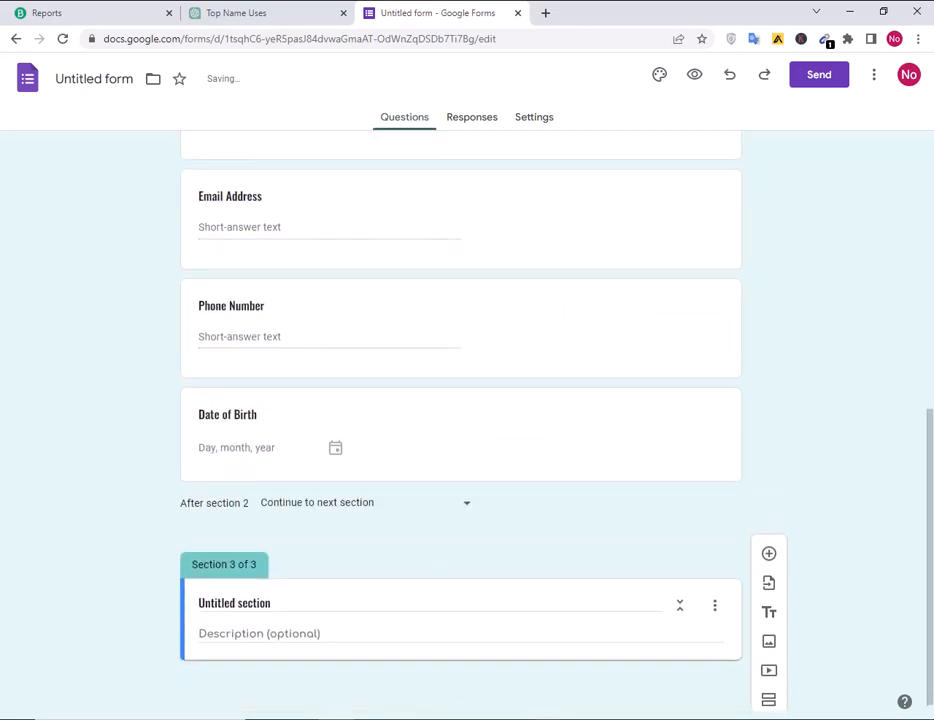
key("alt+Tab")
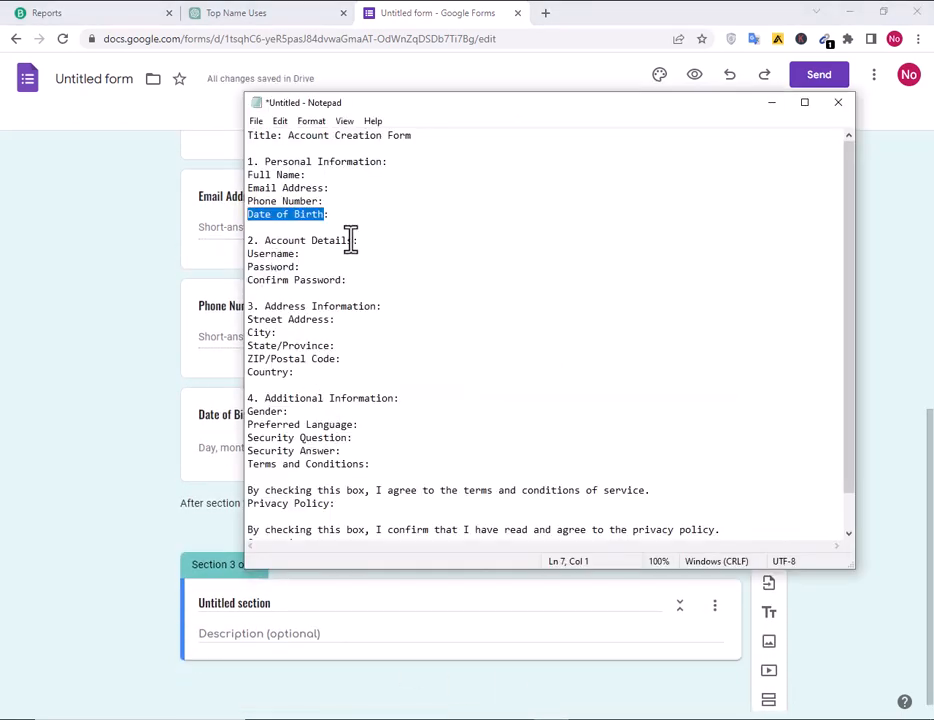
left_click_drag(352, 240, 271, 247)
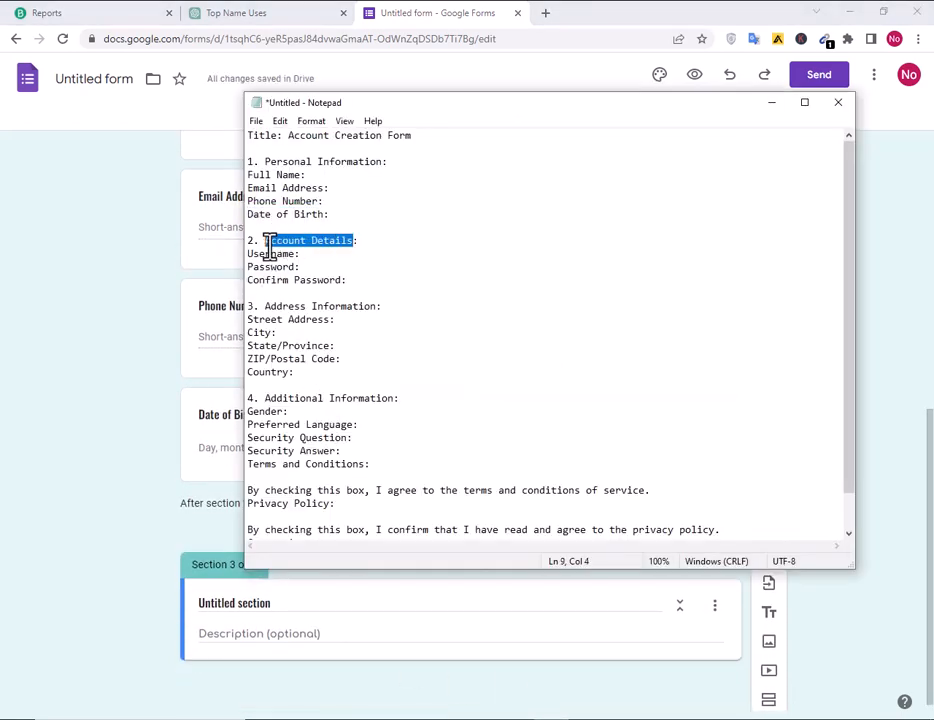
key("alt+Tab")
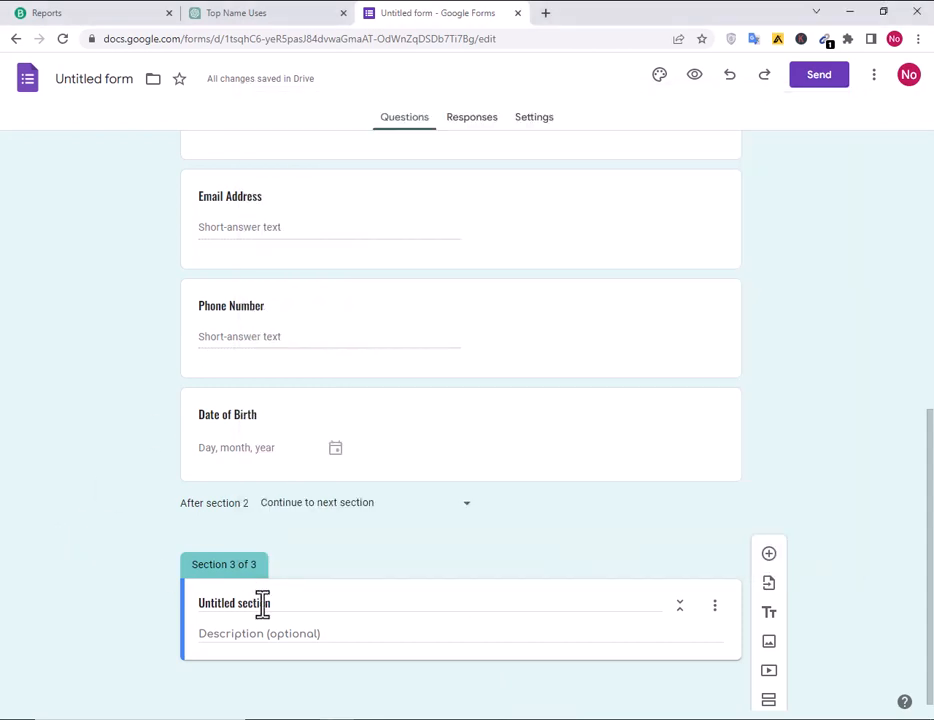
left_click(293, 607)
type("Account Details")
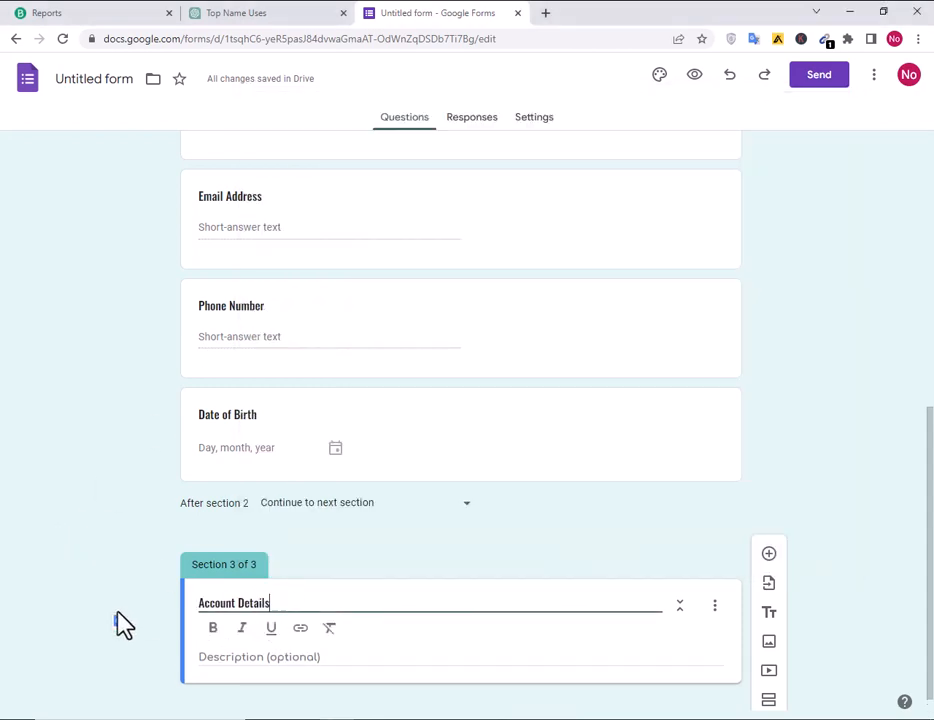
Add a short-answer question titled "Username" to the Account Details section, copying the label from the Notepad outline.
left_click(771, 556)
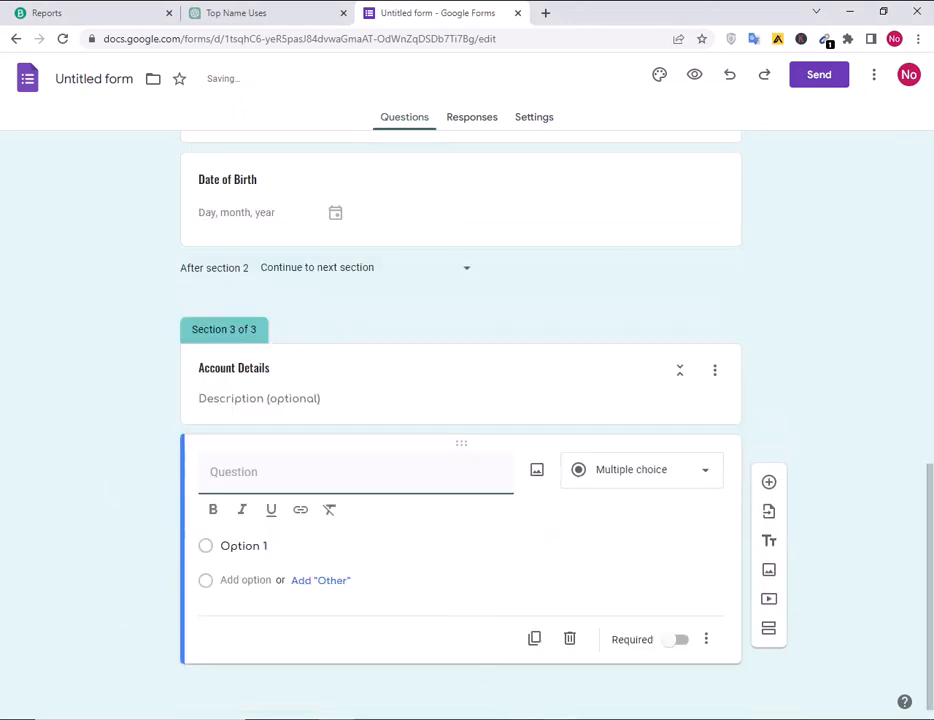
key("alt+Tab")
left_click_drag(298, 257, 217, 260)
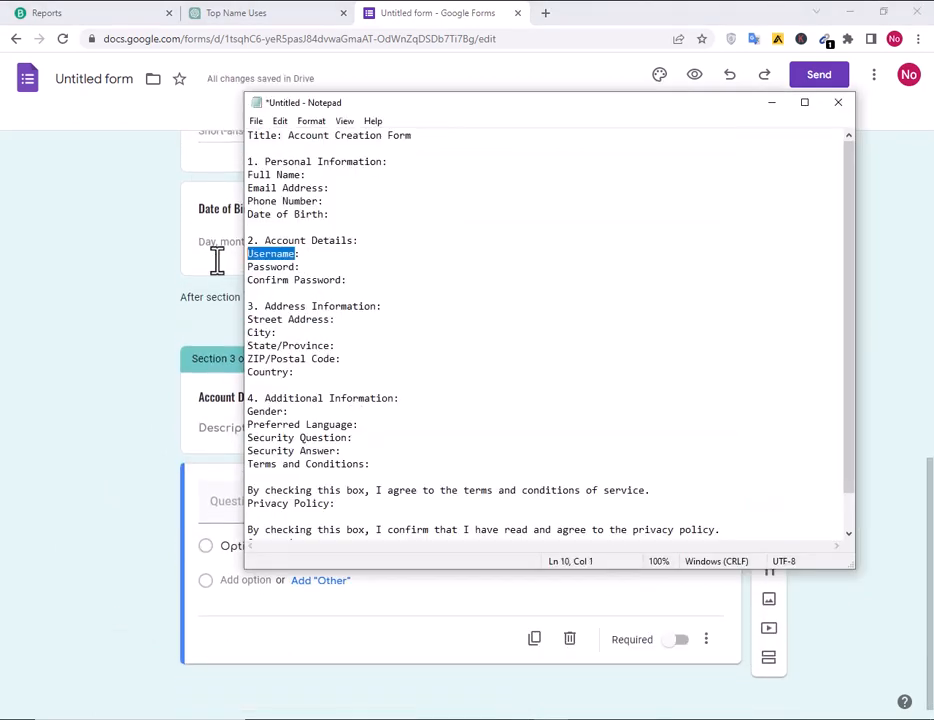
key("alt+Tab")
left_click(277, 508)
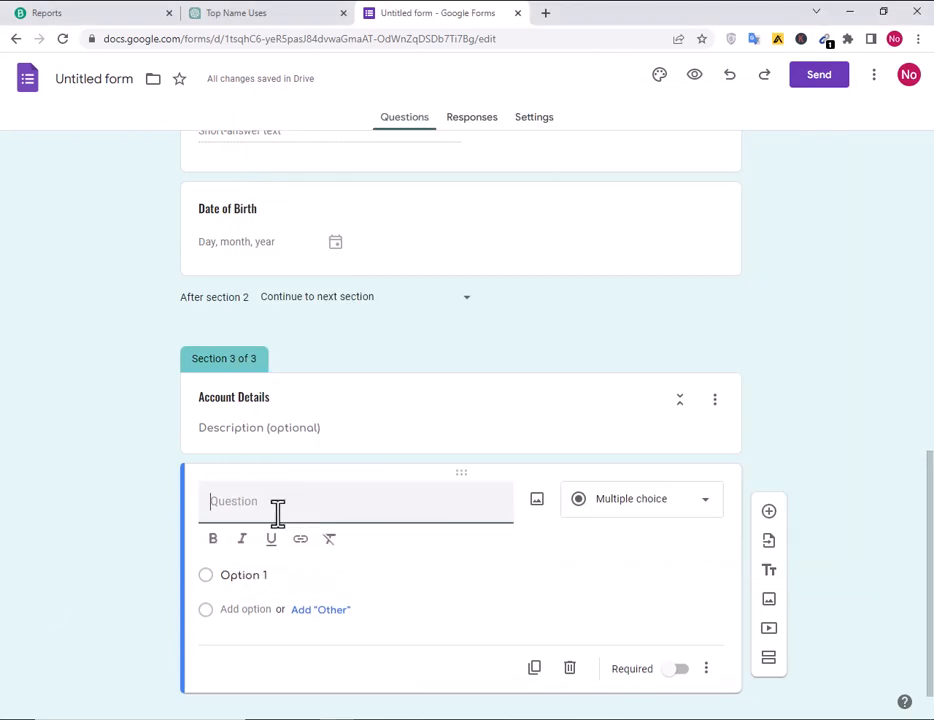
left_click(635, 505)
left_click(636, 282)
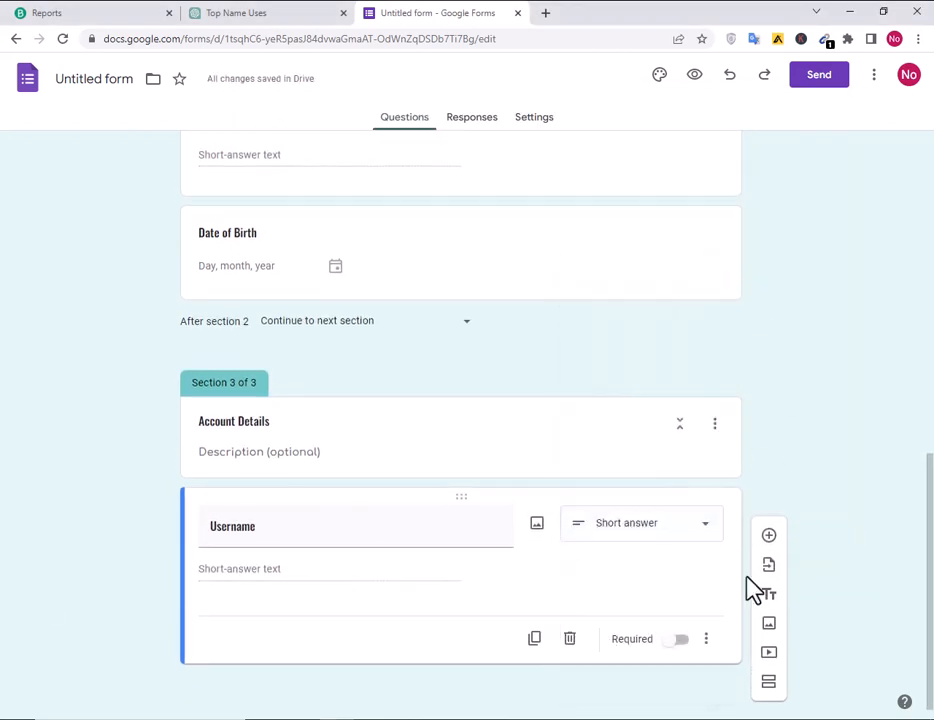
Add a question titled "Password" below Username, copying the label from the Notepad outline, and set its answer type to Short answer.
left_click(769, 537)
key("alt+Tab")
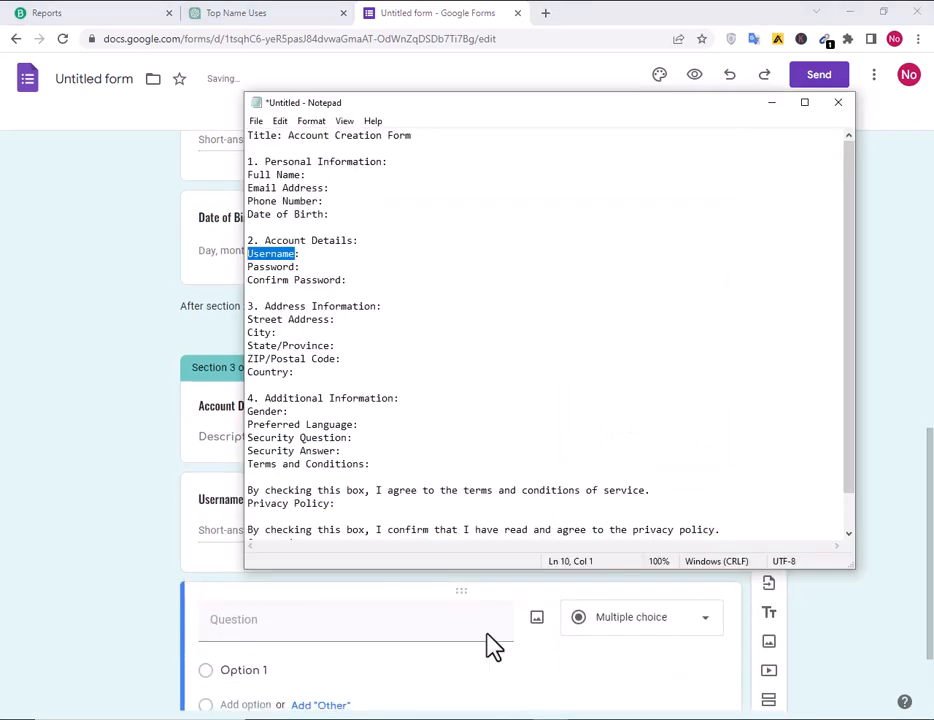
left_click_drag(296, 266, 209, 272)
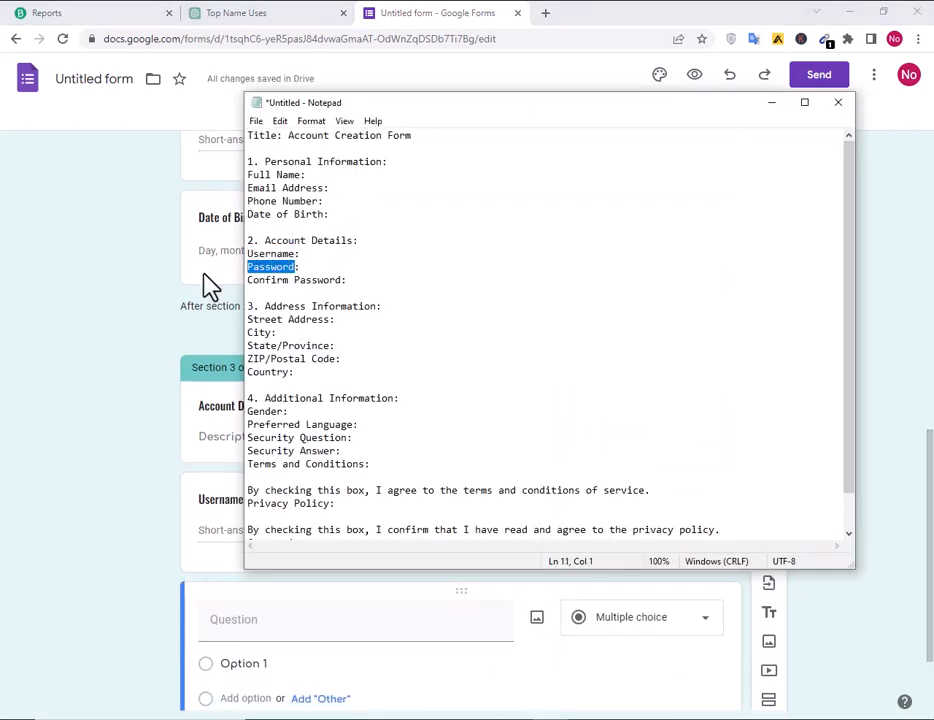
key("alt+Tab")
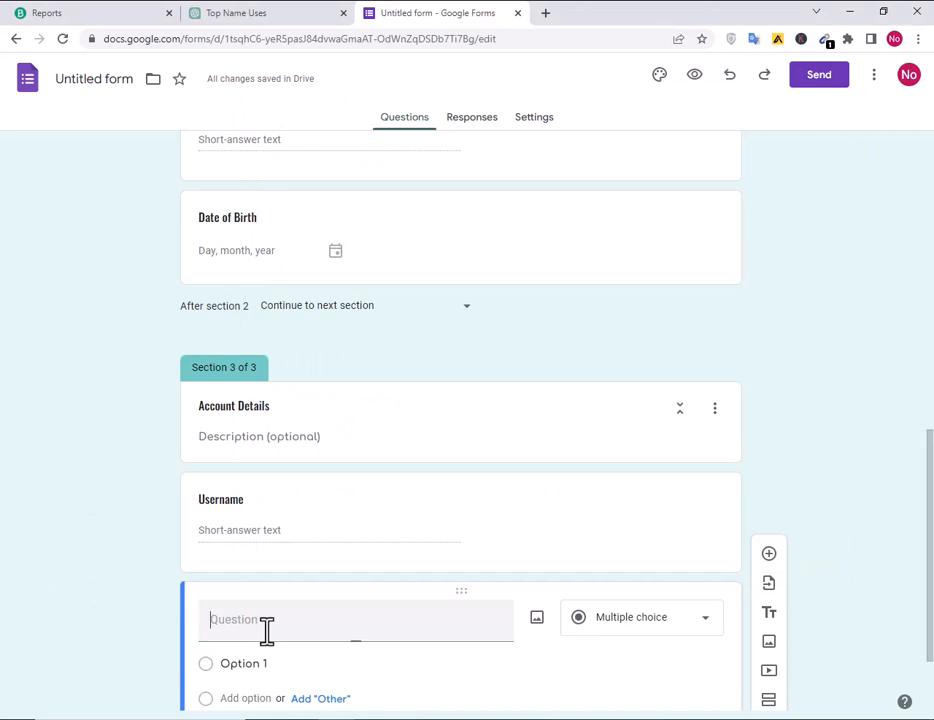
scroll(331, 607, "down", 2)
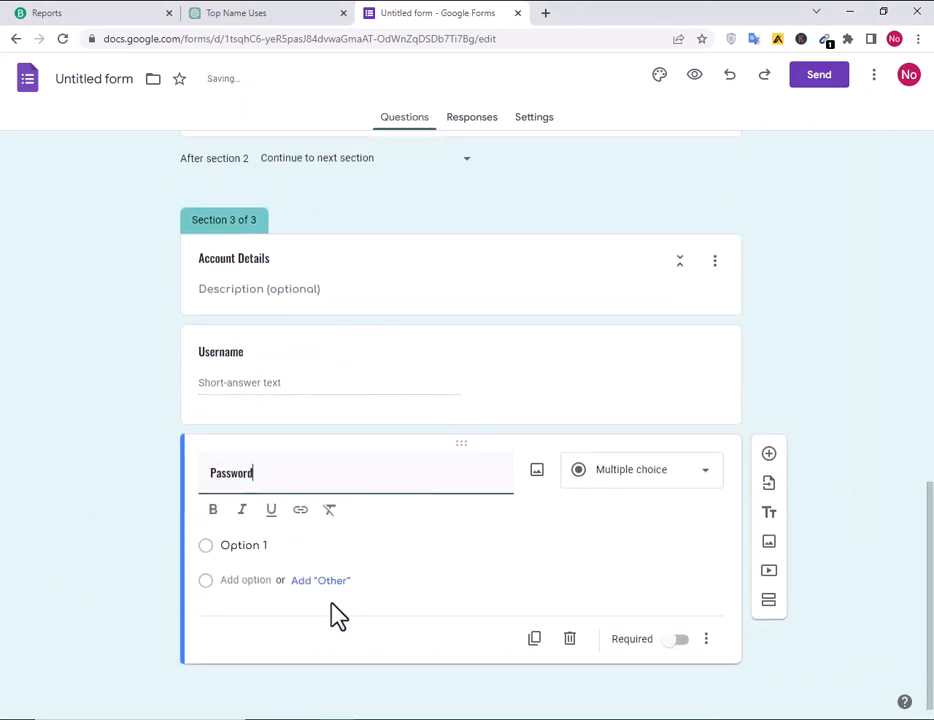
left_click(622, 520)
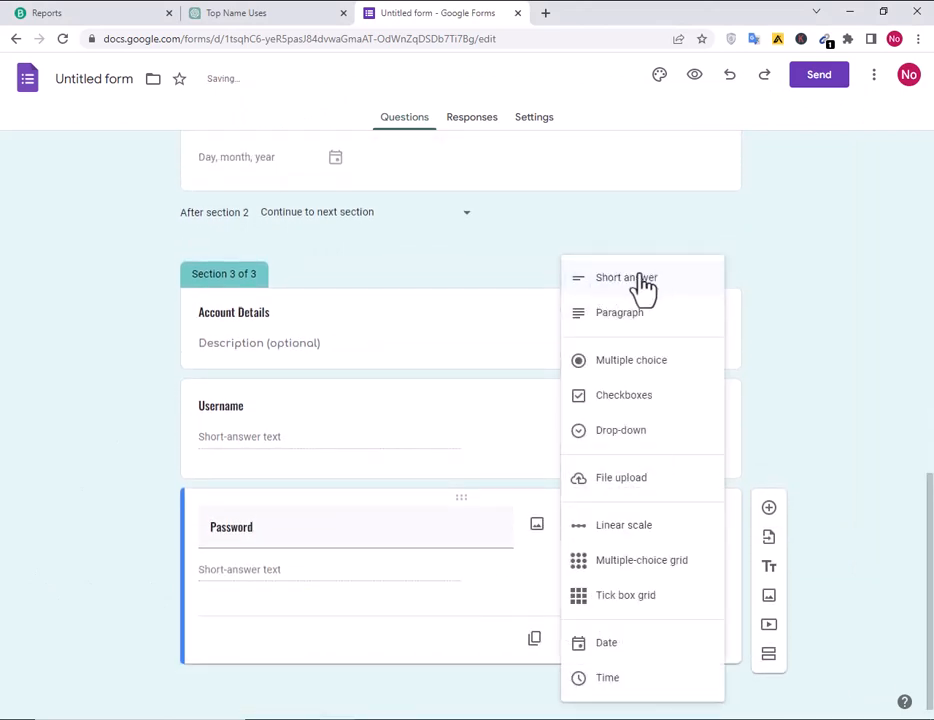
left_click(612, 284)
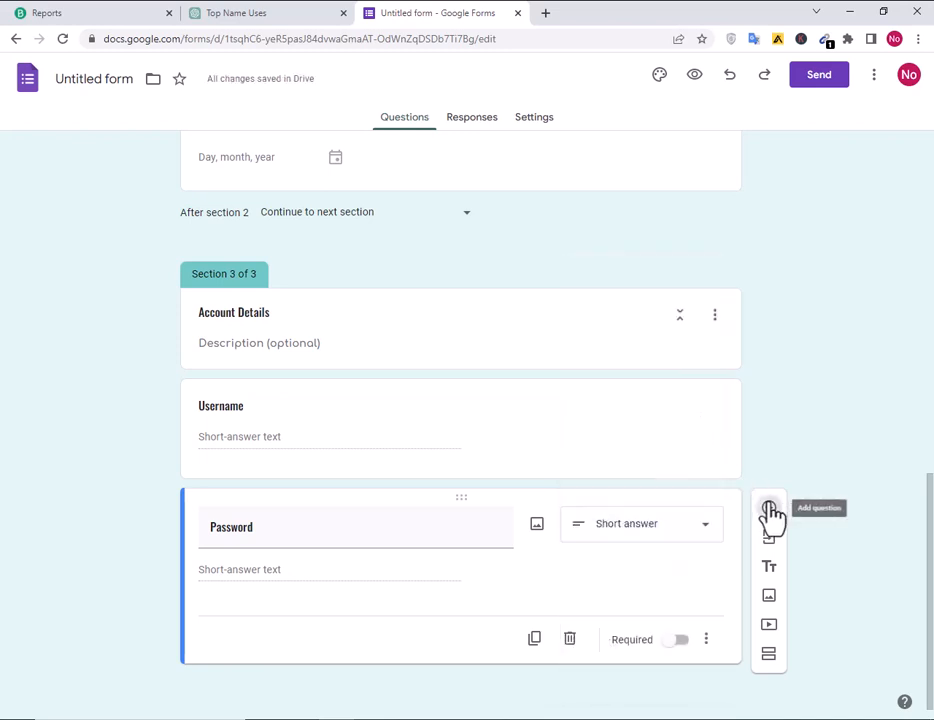
Add a short-answer question titled "Confirm Password" below Password, copying the label from the Notepad outline.
left_click(768, 508)
key("alt+Tab")
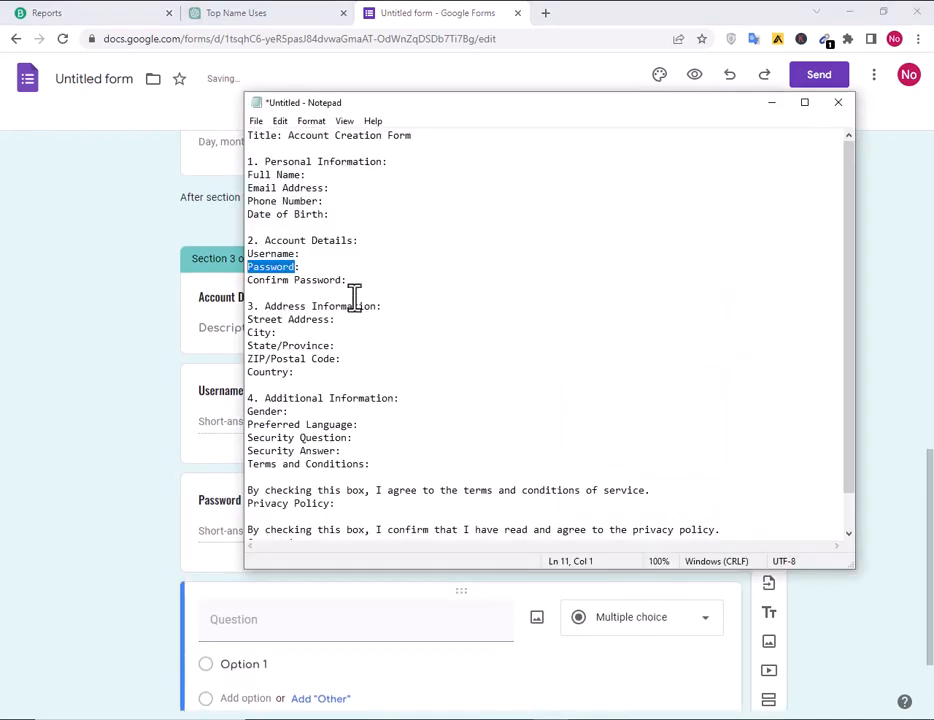
left_click_drag(344, 280, 224, 281)
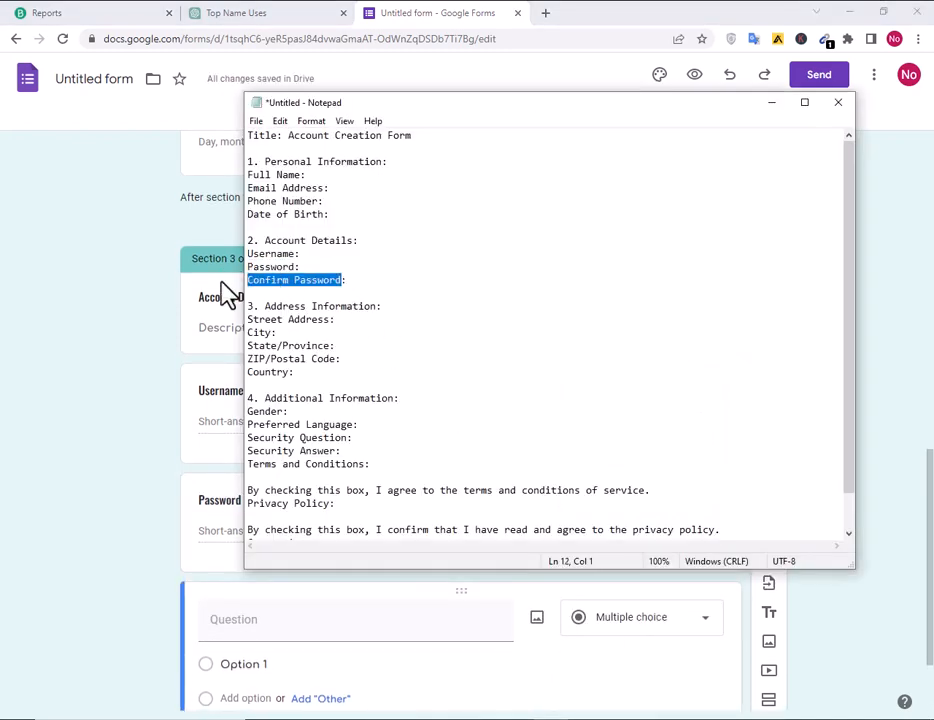
key("ctrl+c")
key("alt+Tab")
left_click(296, 613)
key("ctrl+v")
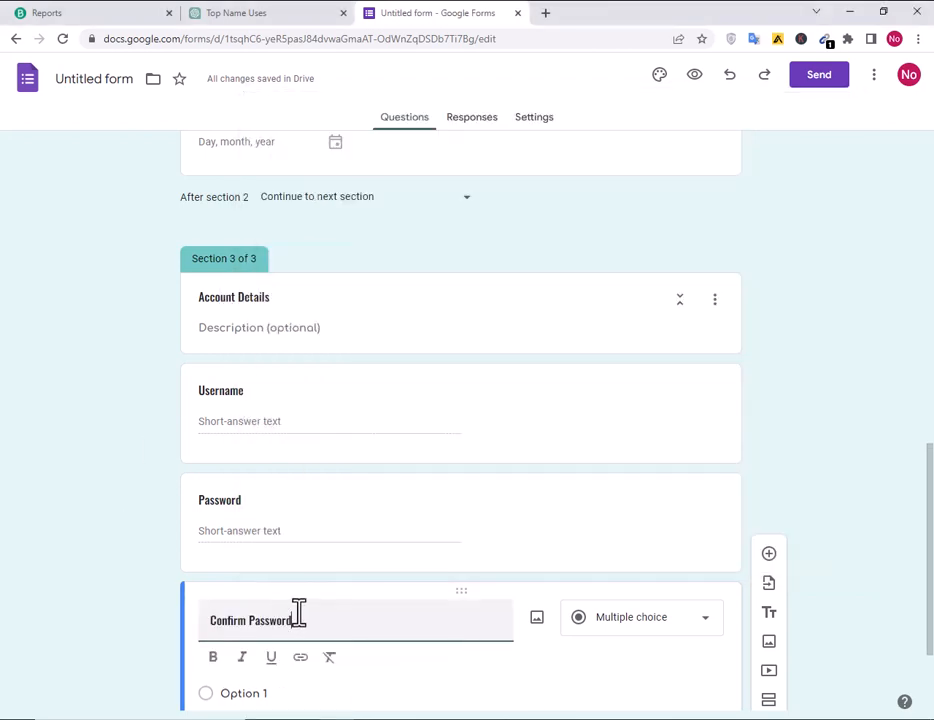
scroll(390, 608, "down", 2)
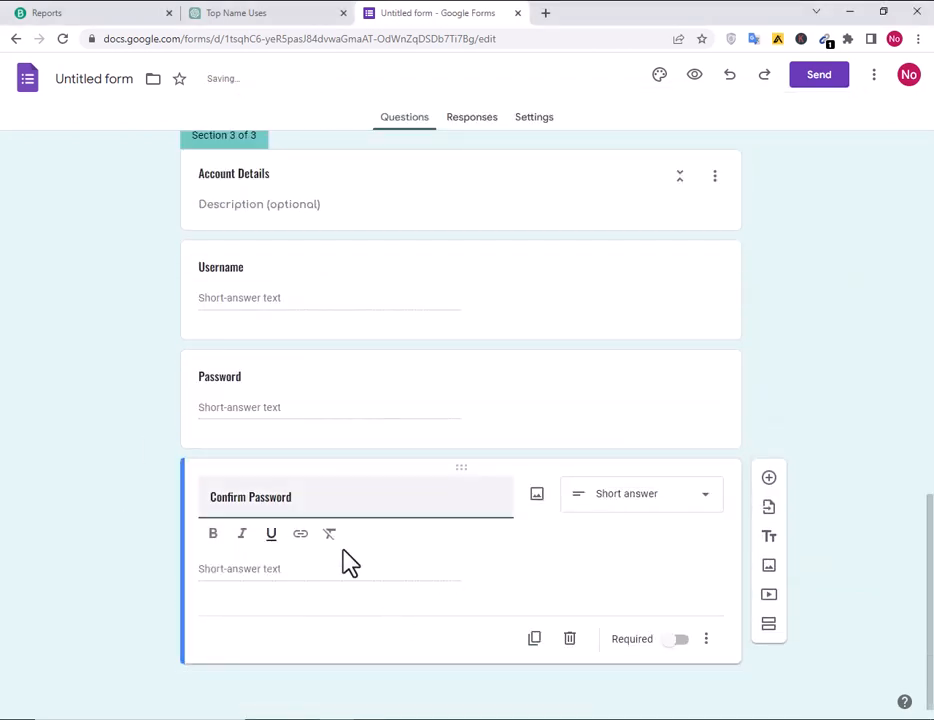
Add a new section after Confirm Password and title it "Address Information", using the heading from the Notepad outline.
key("alt+Tab")
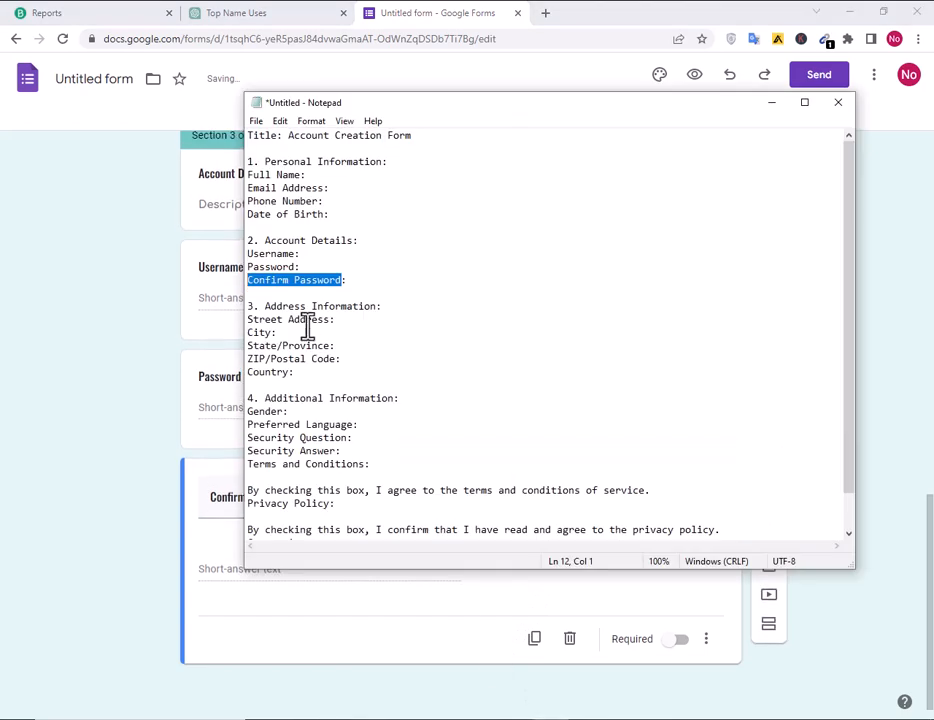
left_click_drag(260, 308, 375, 313)
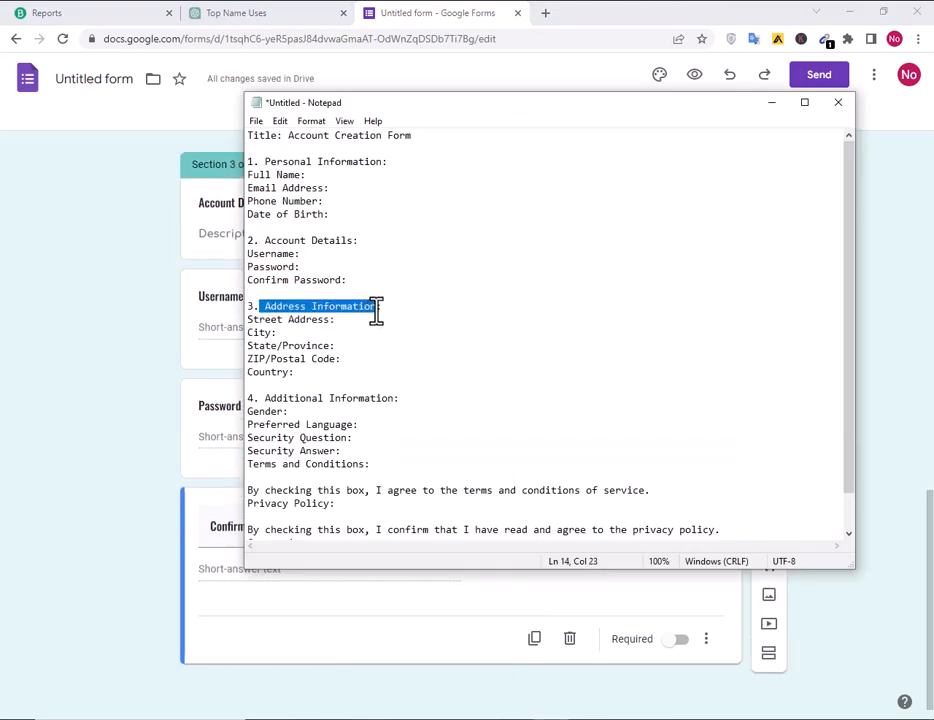
left_click(76, 504)
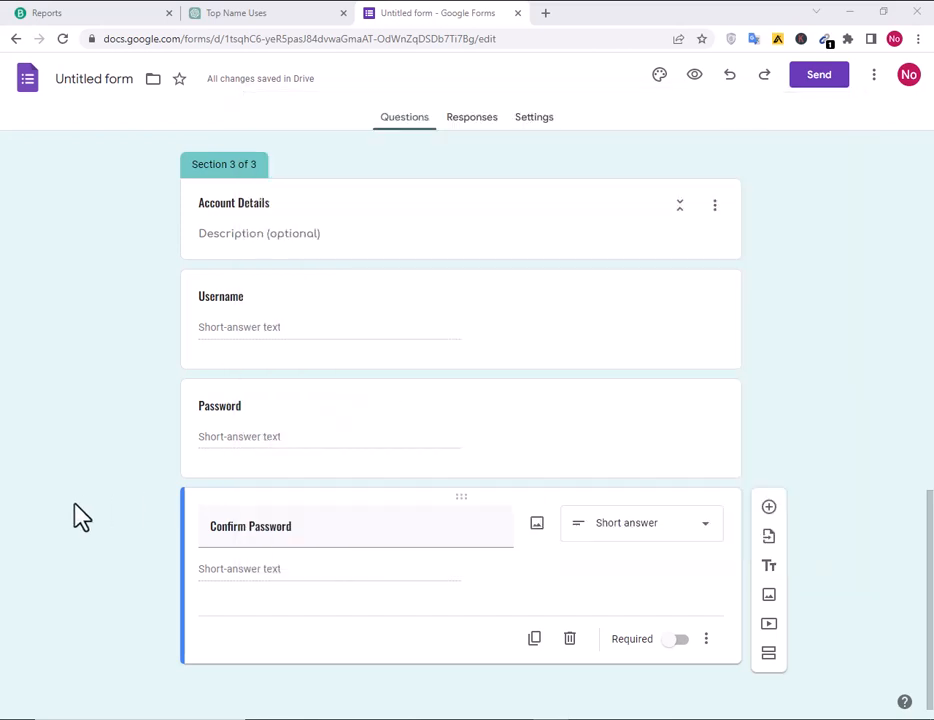
left_click(770, 655)
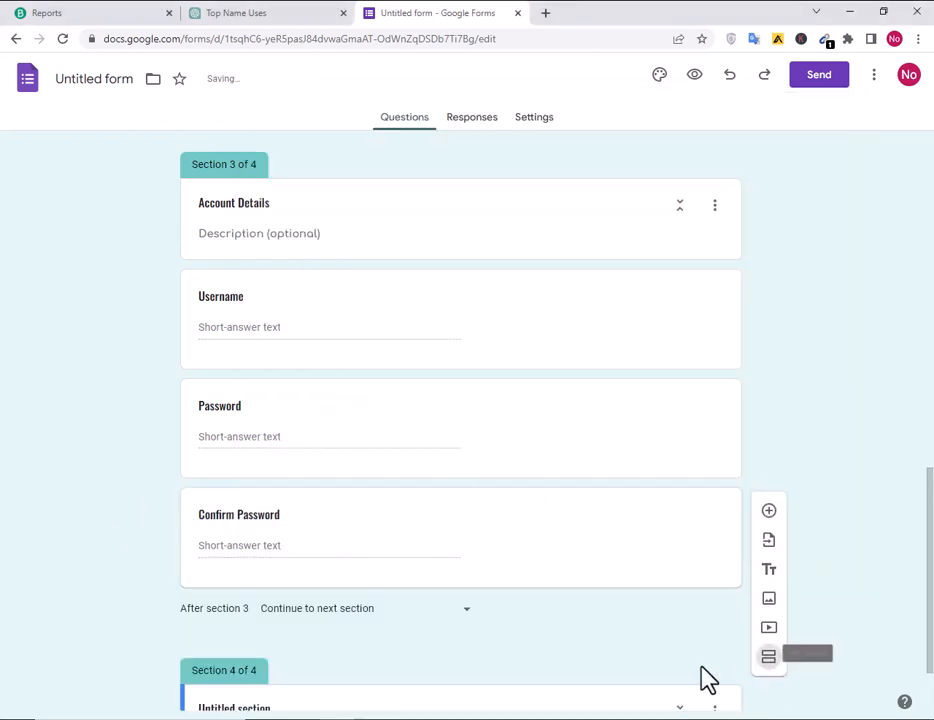
left_click(280, 605)
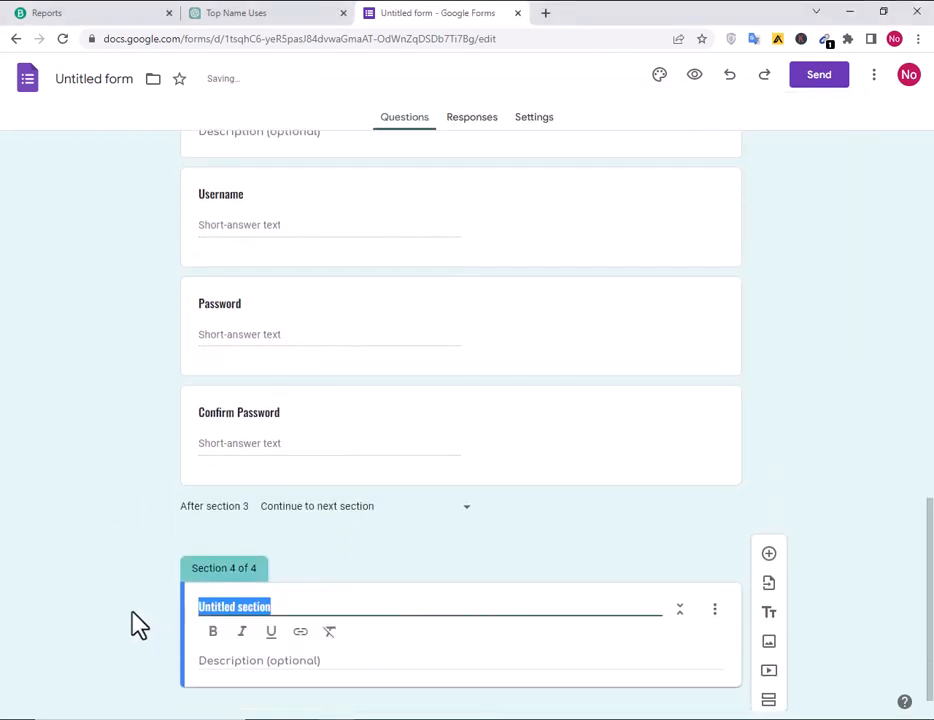
key("ctrl+v")
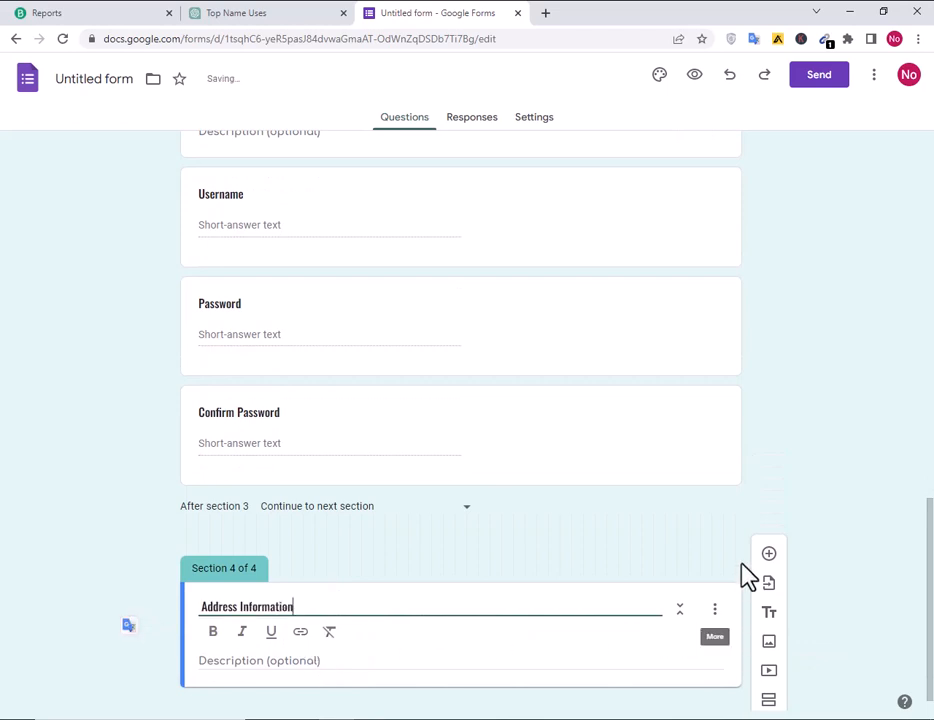
Add a short-answer question titled "Street Address" to the Address Information section, copying the label from the Notepad outline.
left_click(769, 553)
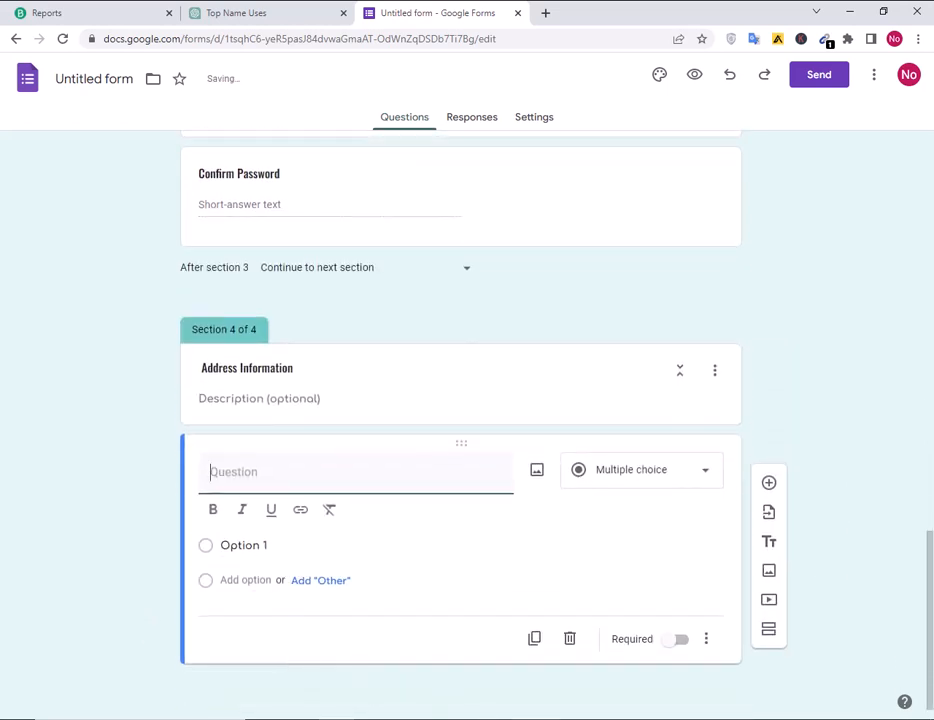
key("alt+Tab")
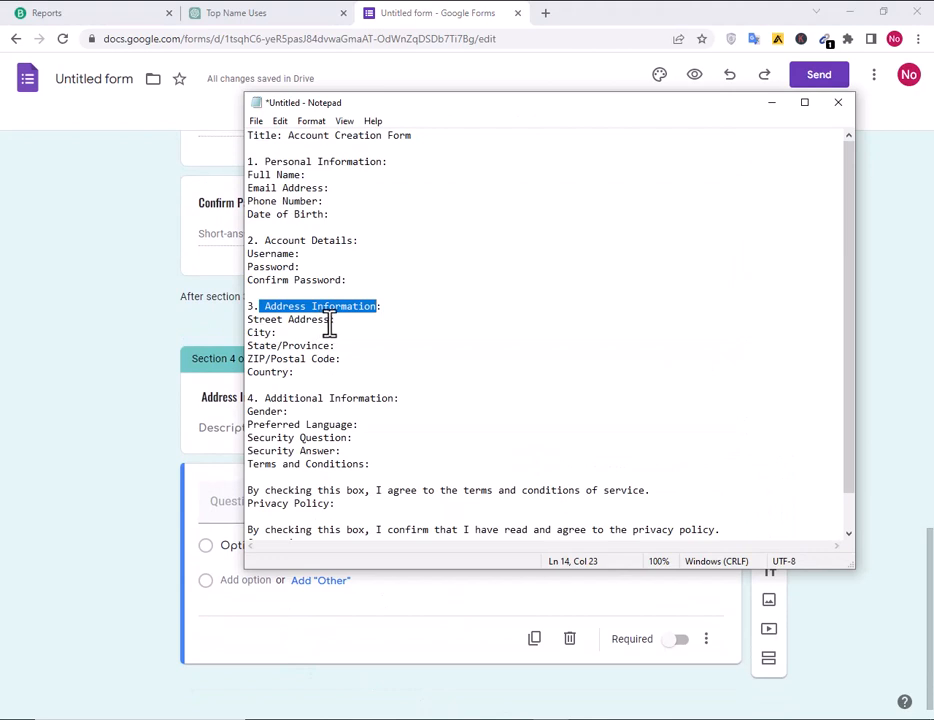
left_click_drag(333, 321, 272, 322)
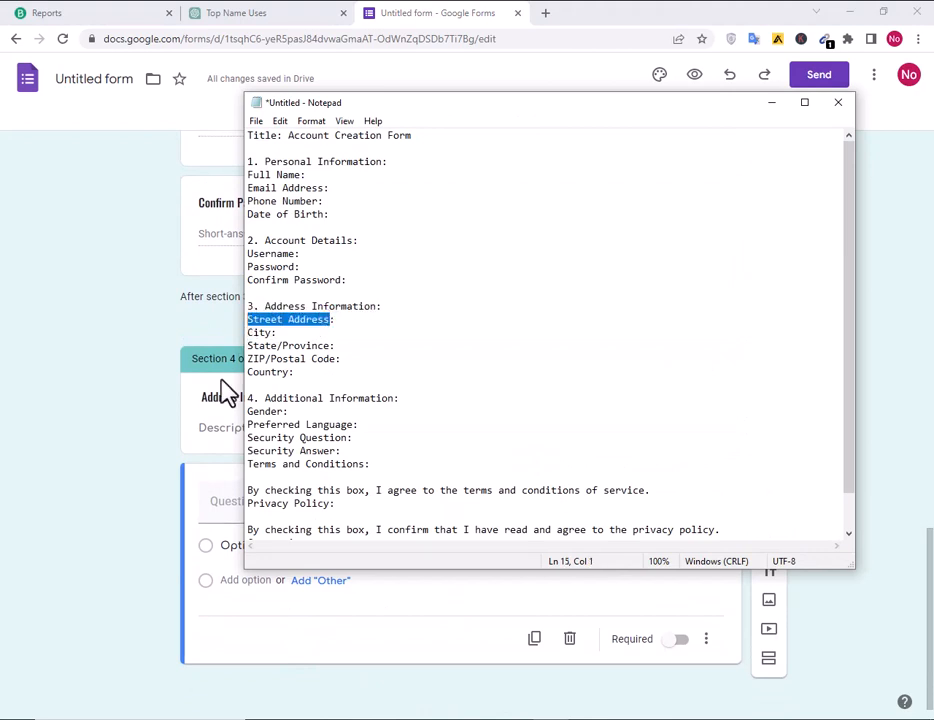
key("alt+Tab")
left_click(281, 508)
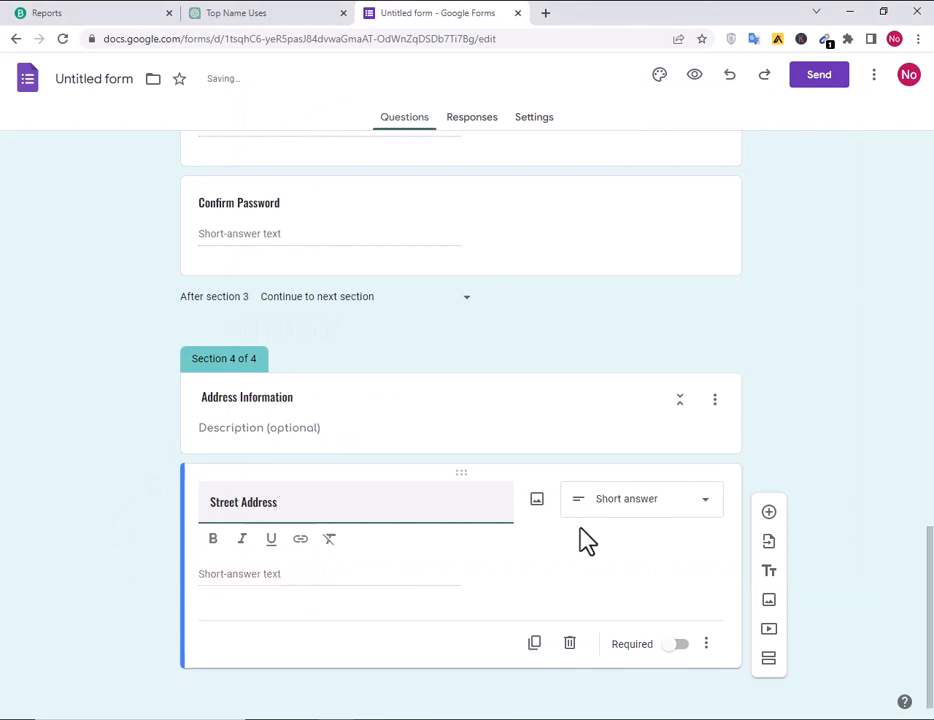
Add a short-answer question titled "City" below Street Address, copying the label from the Notepad outline.
left_click(769, 512)
left_click(558, 718)
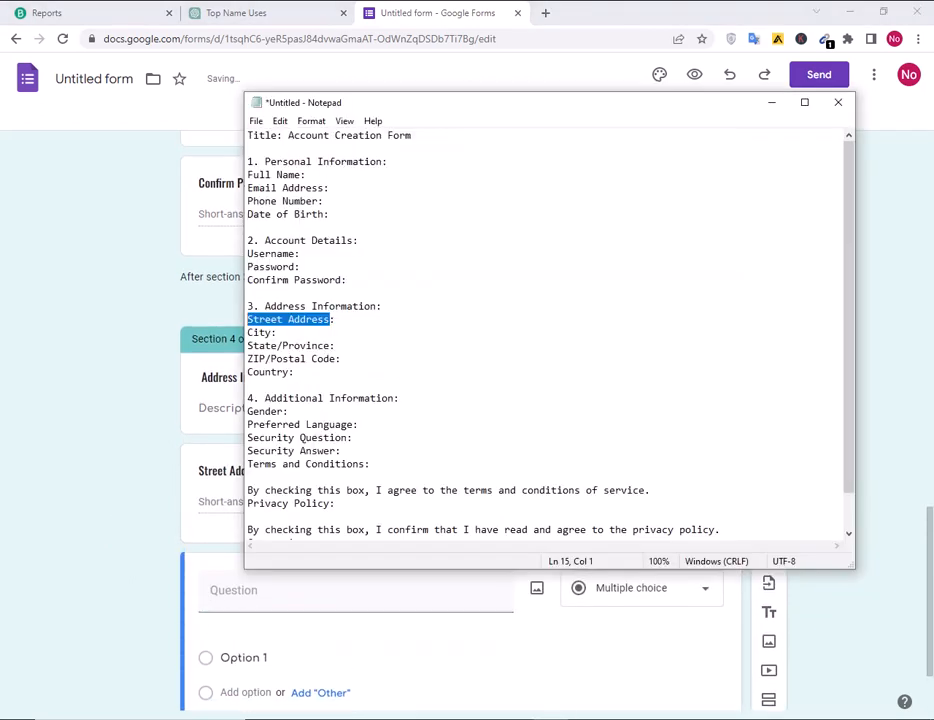
left_click_drag(273, 332, 230, 343)
left_click(225, 336)
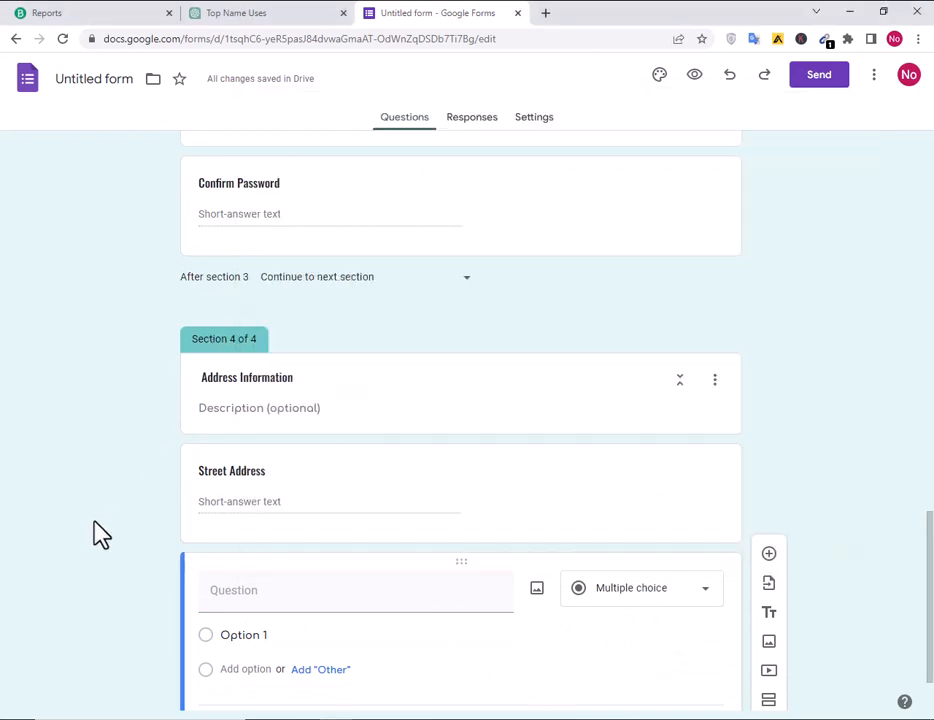
left_click(277, 594)
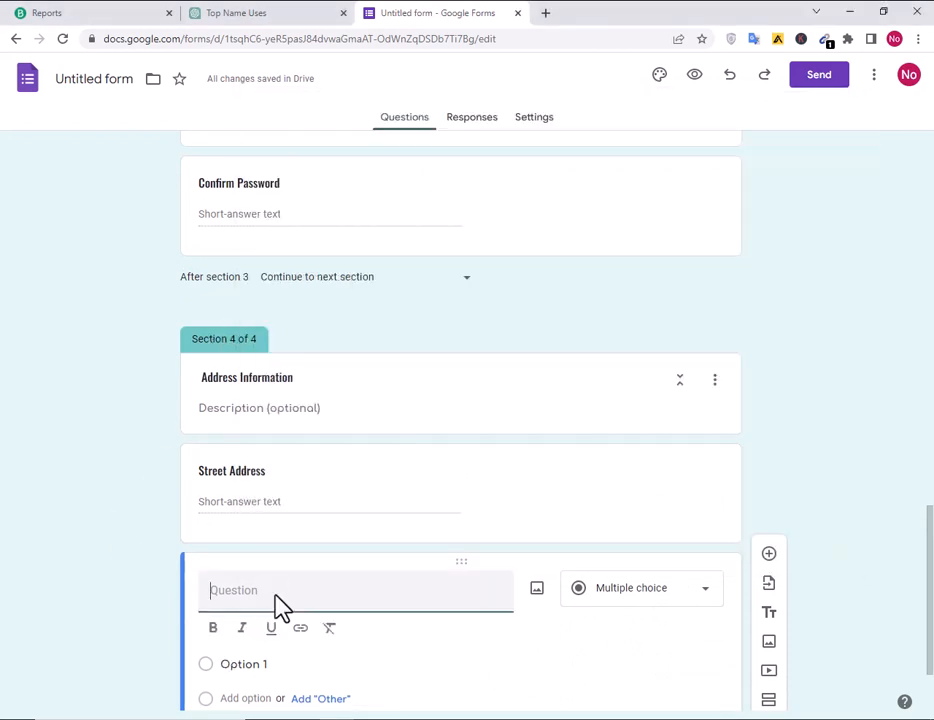
Add a "State/Province" question from the Notepad outline below City and set its answer type to Short answer.
left_click(768, 553)
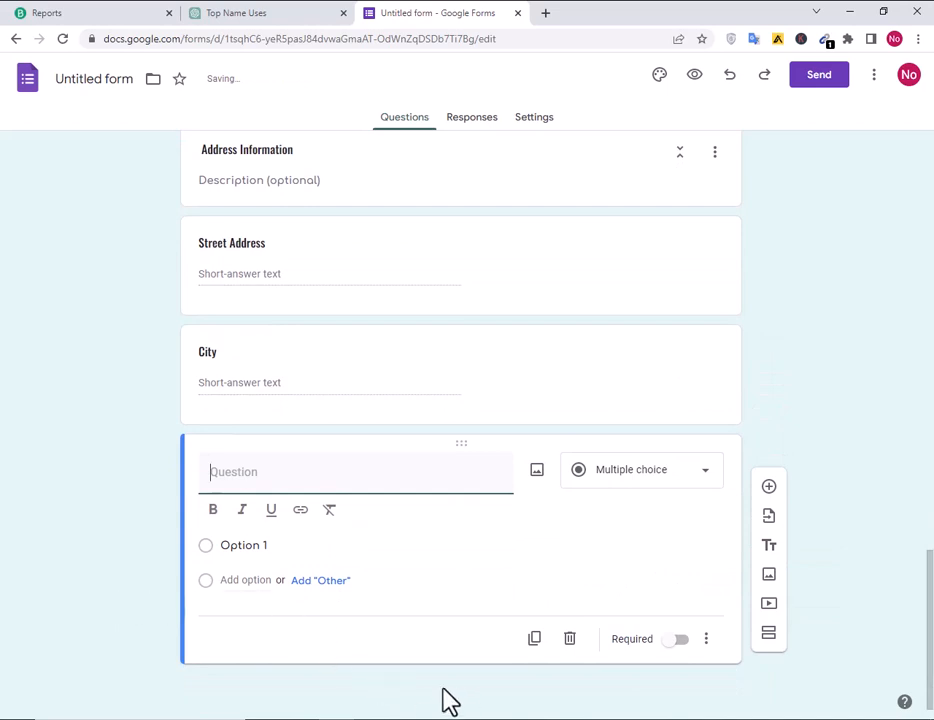
left_click(492, 717)
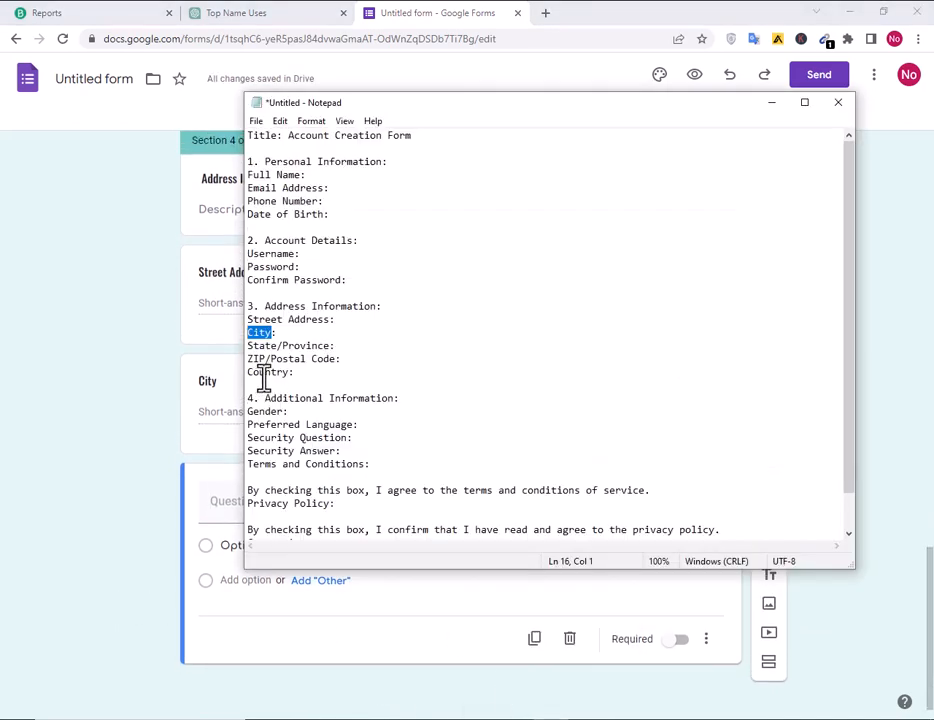
left_click_drag(332, 346, 208, 344)
key("ctrl+c")
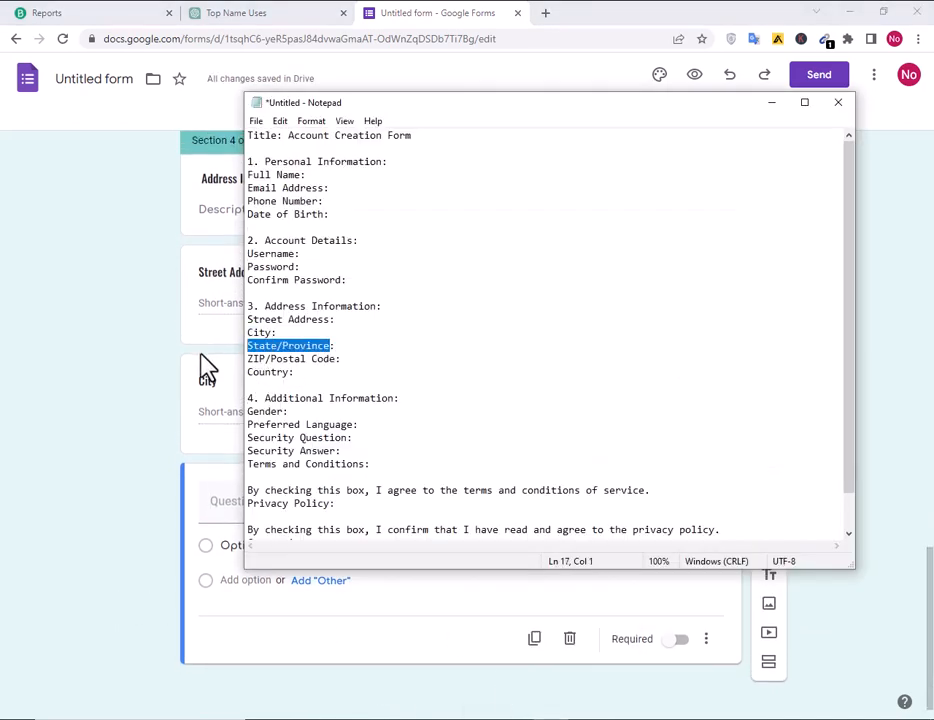
left_click(56, 524)
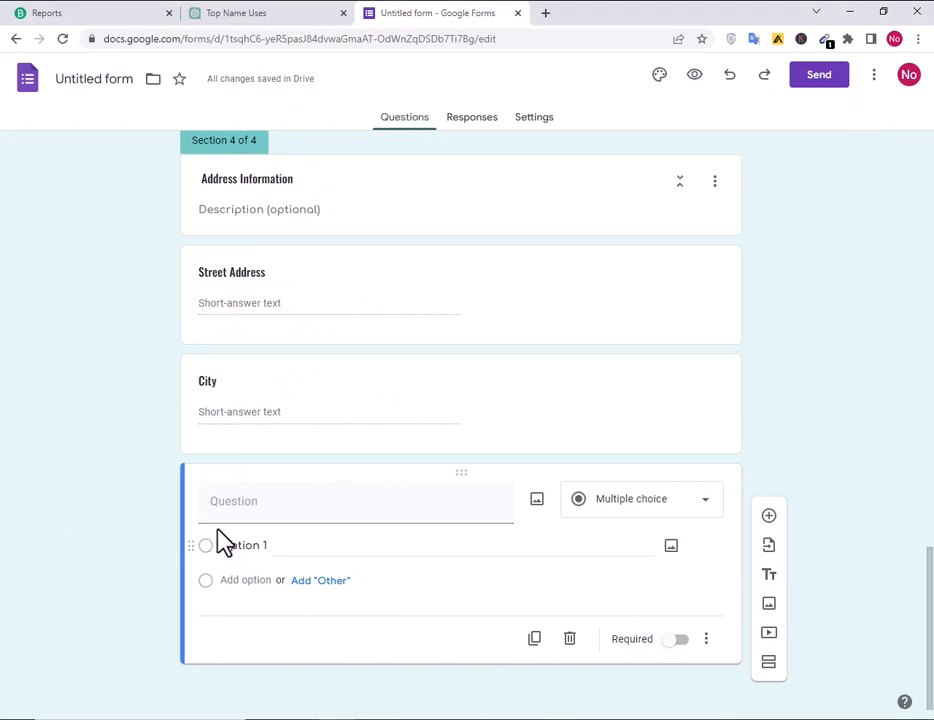
left_click(274, 506)
key("ctrl+v")
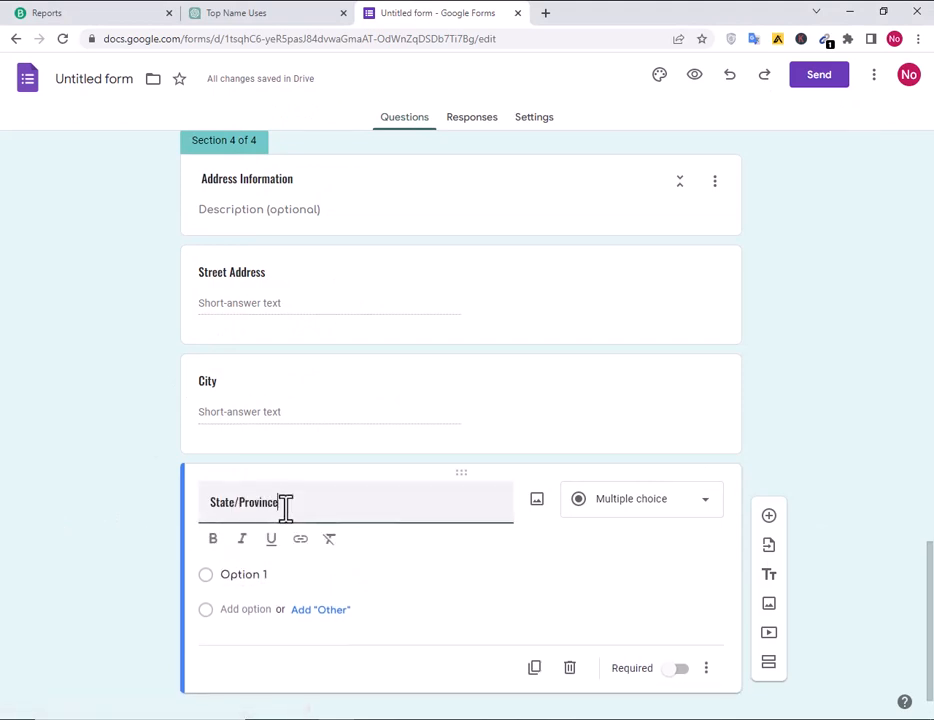
left_click(636, 506)
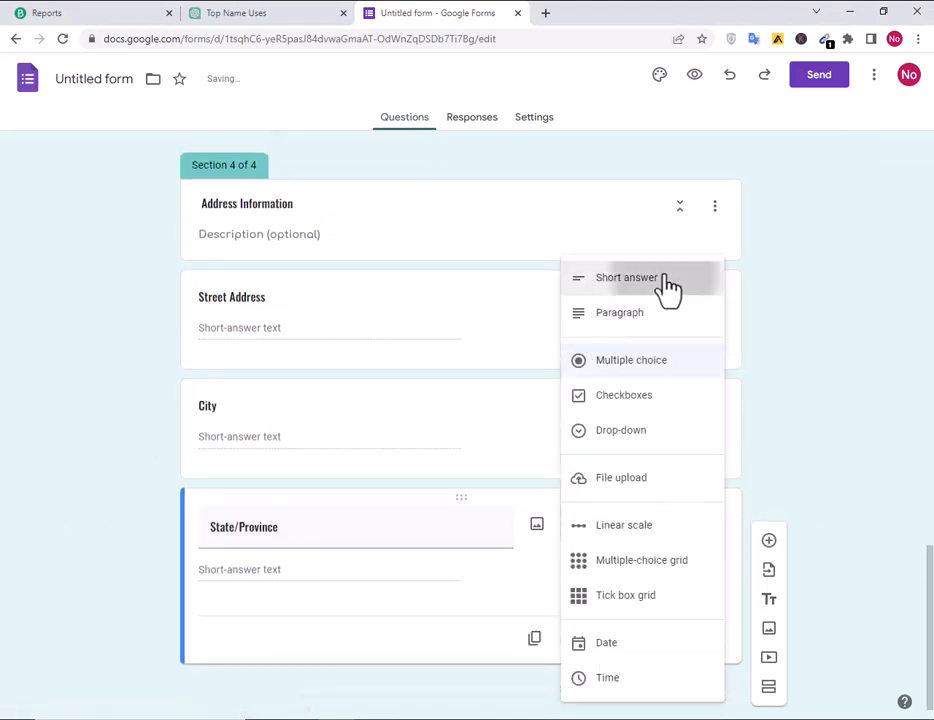
left_click(655, 280)
Add a "ZIP/Postal Code" question from the Notepad outline below State/Province and set its answer type to Short answer.
left_click(769, 541)
left_click(550, 718)
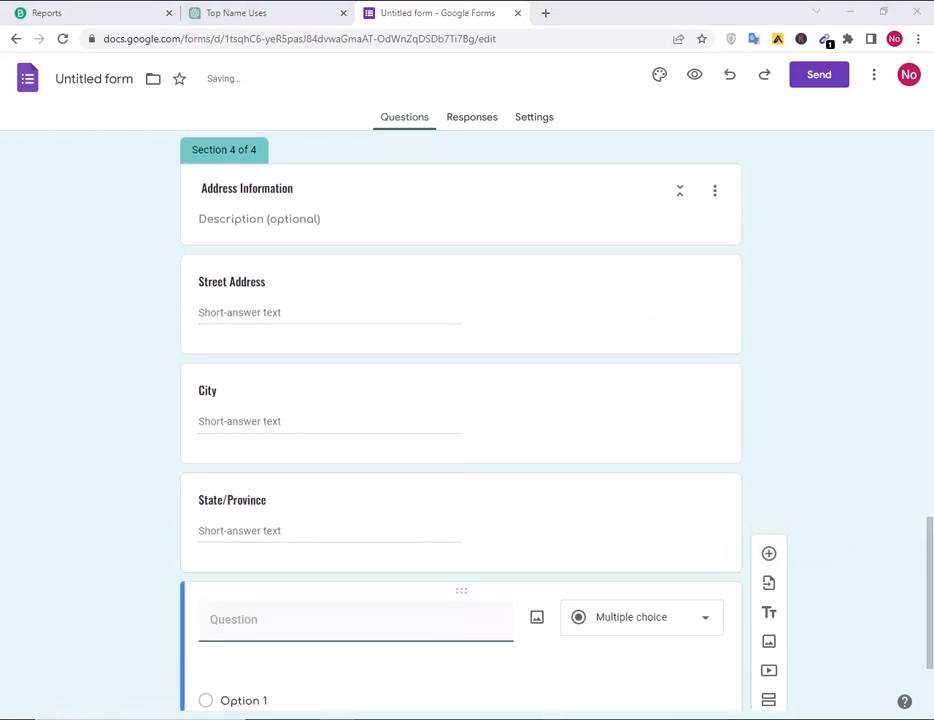
left_click(337, 361)
left_click_drag(337, 361, 198, 375)
key("ctrl+c")
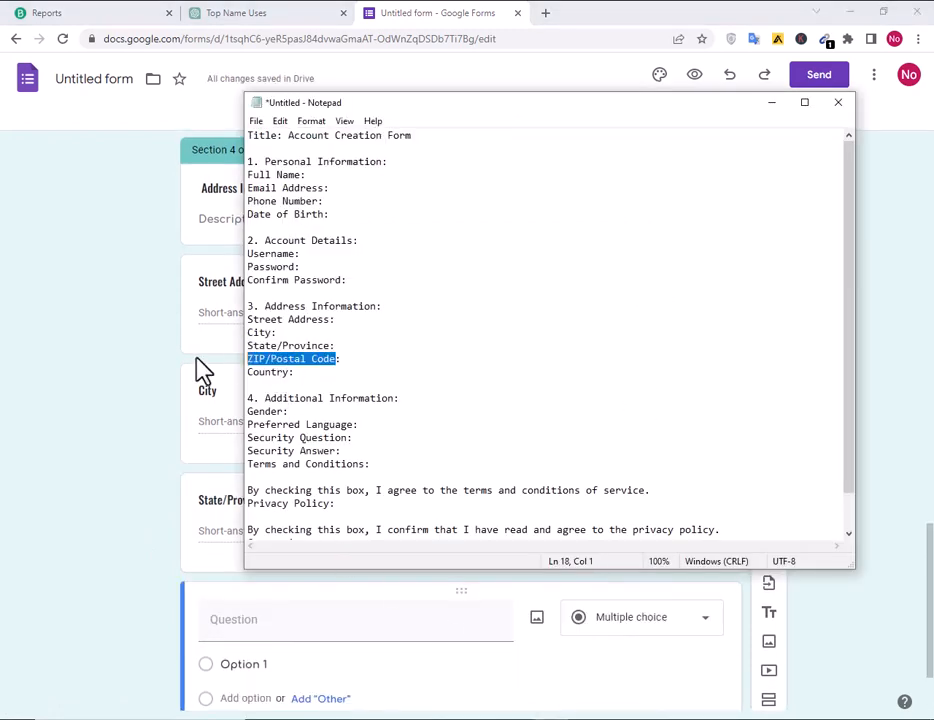
left_click(163, 615)
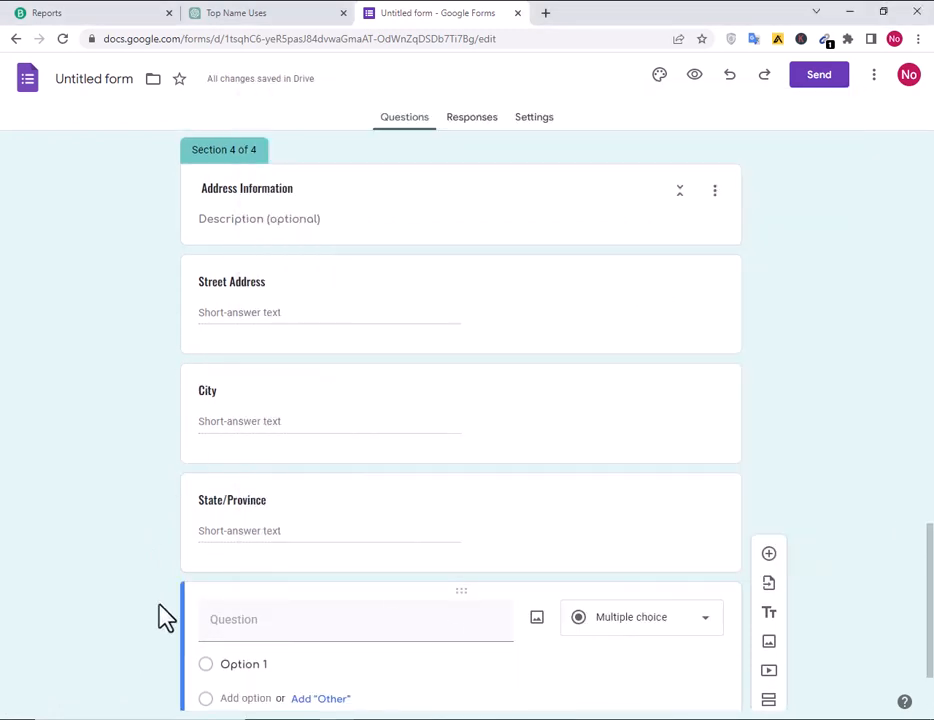
left_click(282, 630)
key("ctrl+v")
left_click(670, 625)
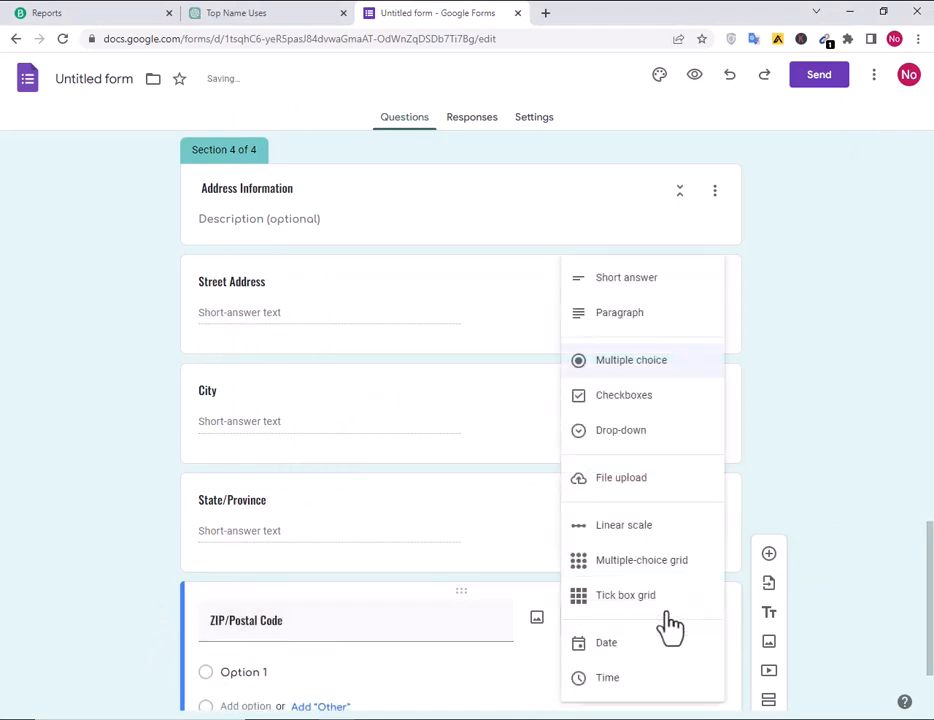
left_click(596, 288)
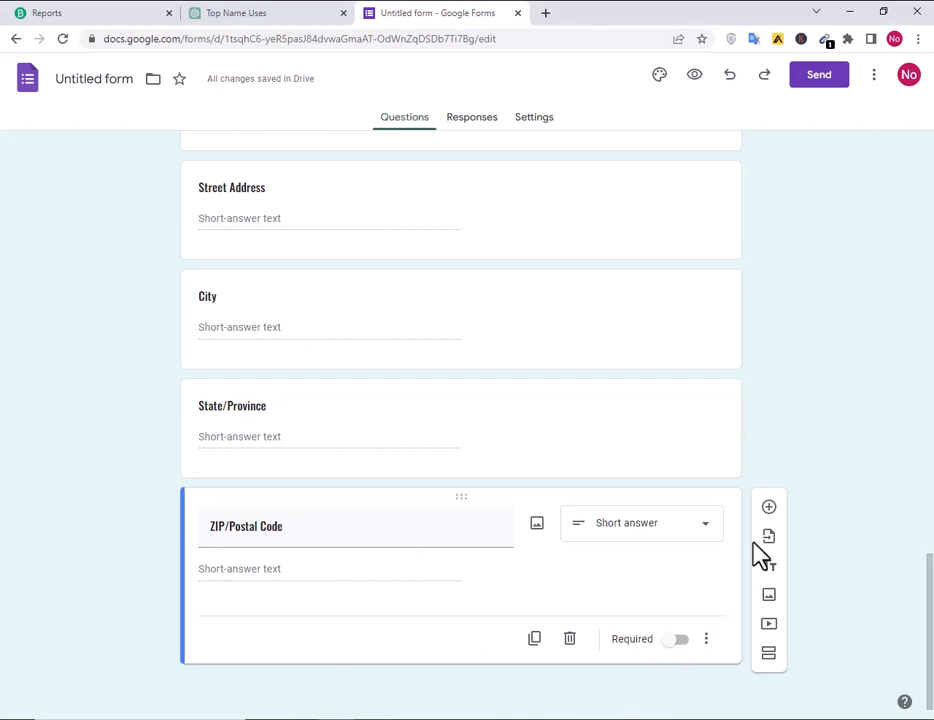
Add a short-answer question titled "Country" below ZIP/Postal Code, copying the label from the Notepad outline.
left_click(769, 507)
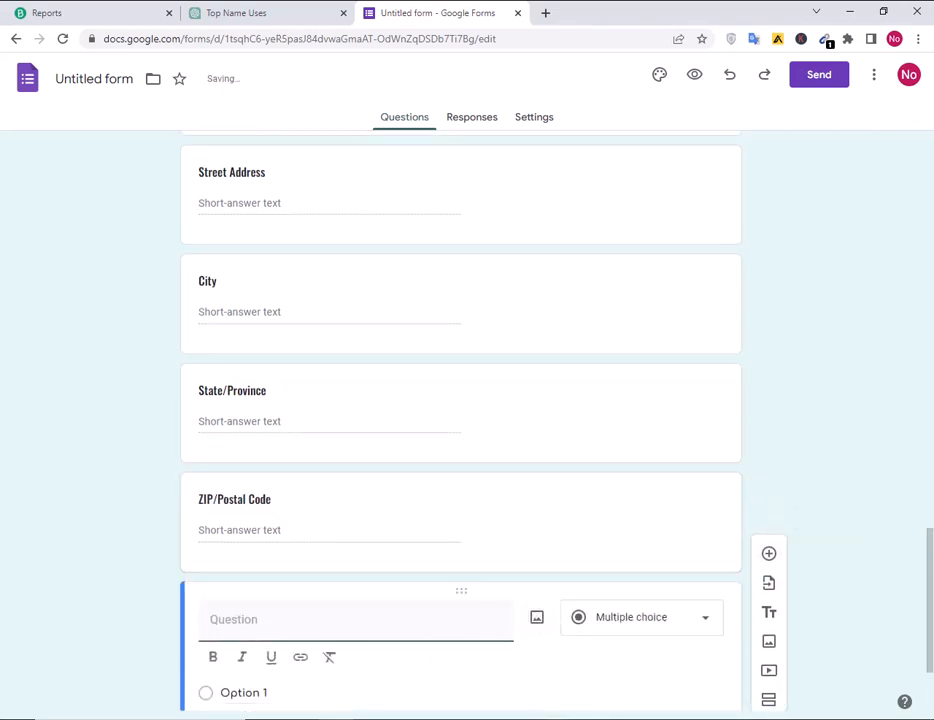
key("alt+Tab")
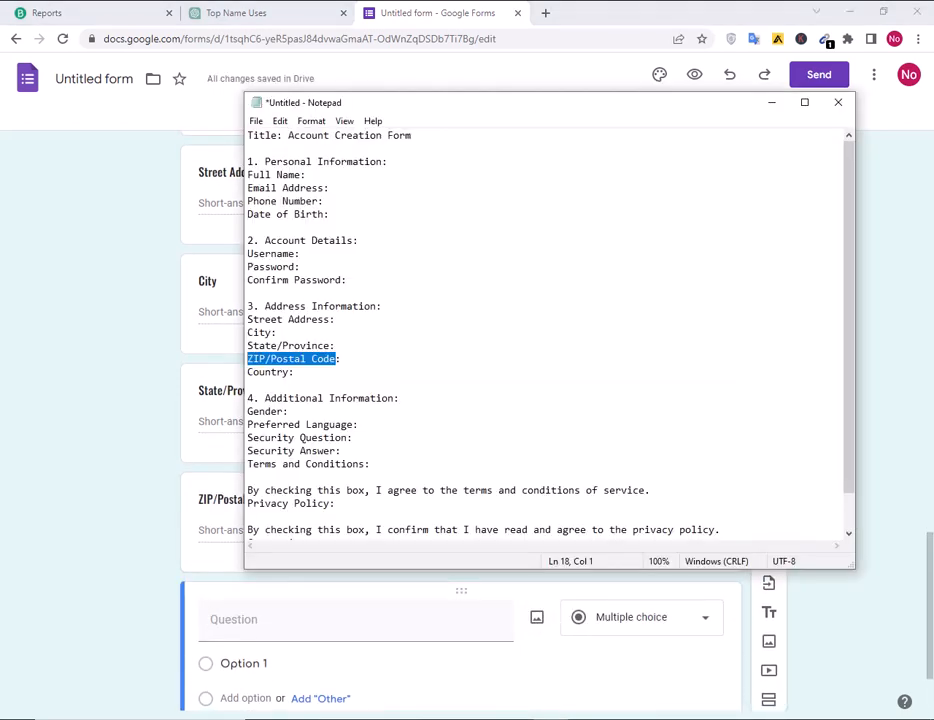
left_click_drag(290, 375, 215, 378)
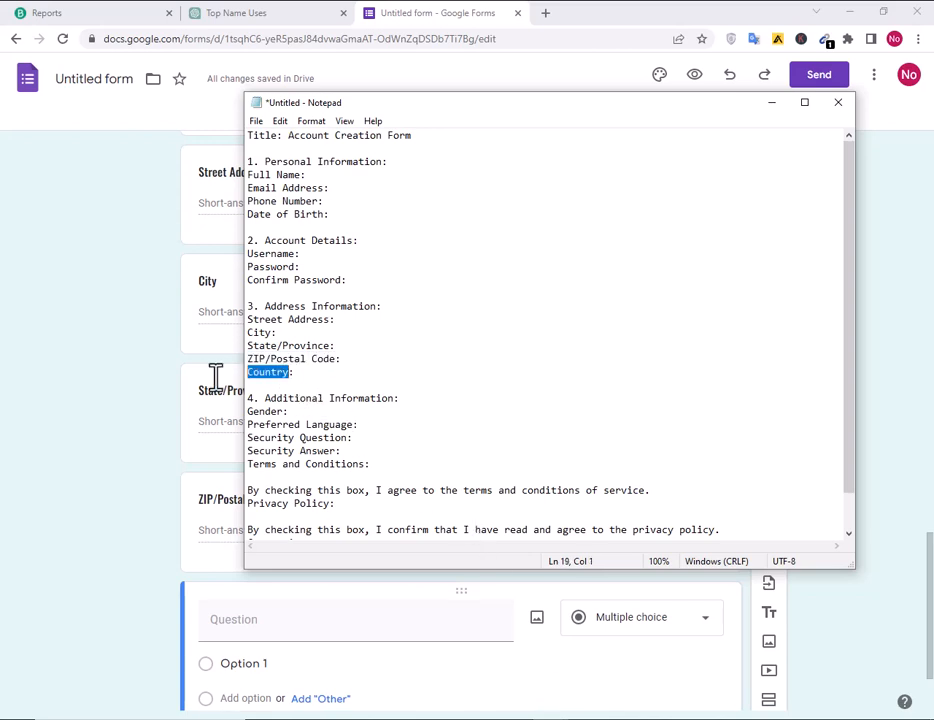
key("ctrl+c")
key("alt+Tab")
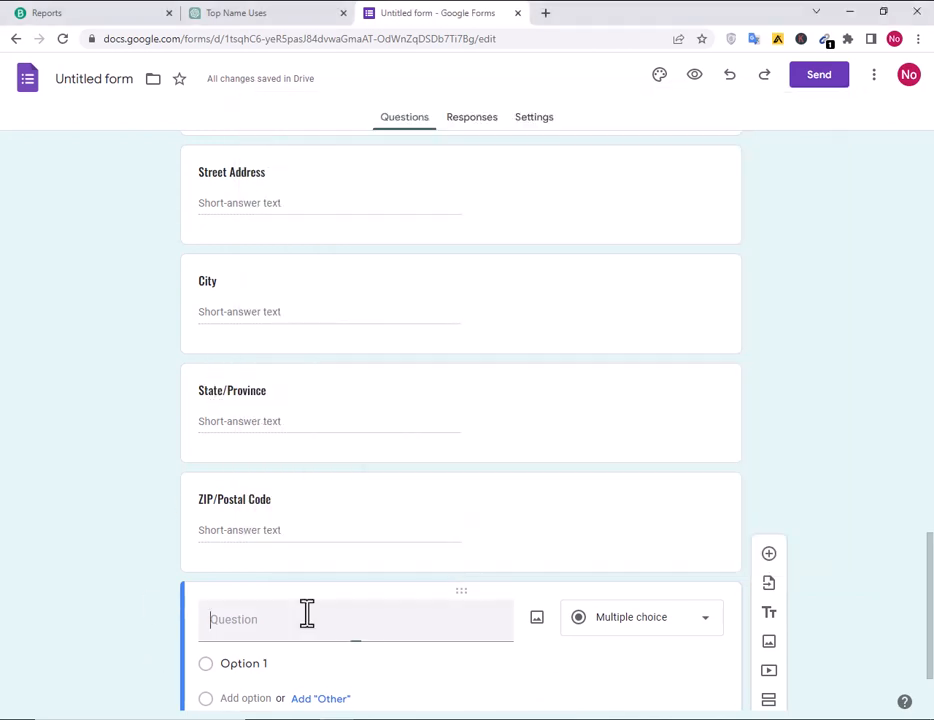
left_click(305, 614)
key("ctrl+v")
scroll(309, 630, "down", 2)
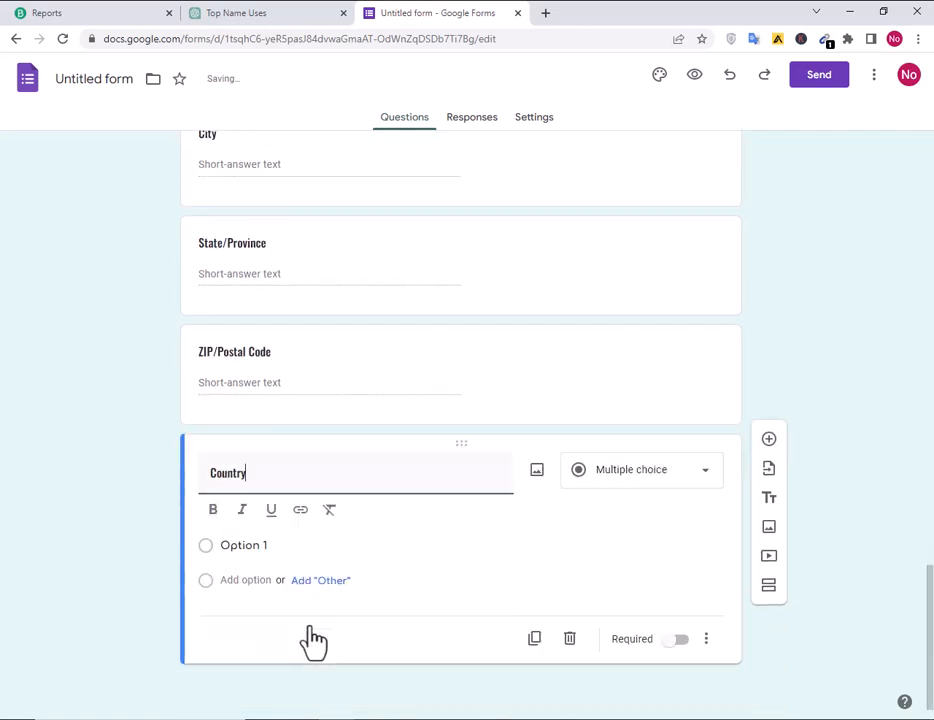
Add a new section after Country and title it "Additional Information", copying the heading from the Notepad outline.
key("alt+Tab")
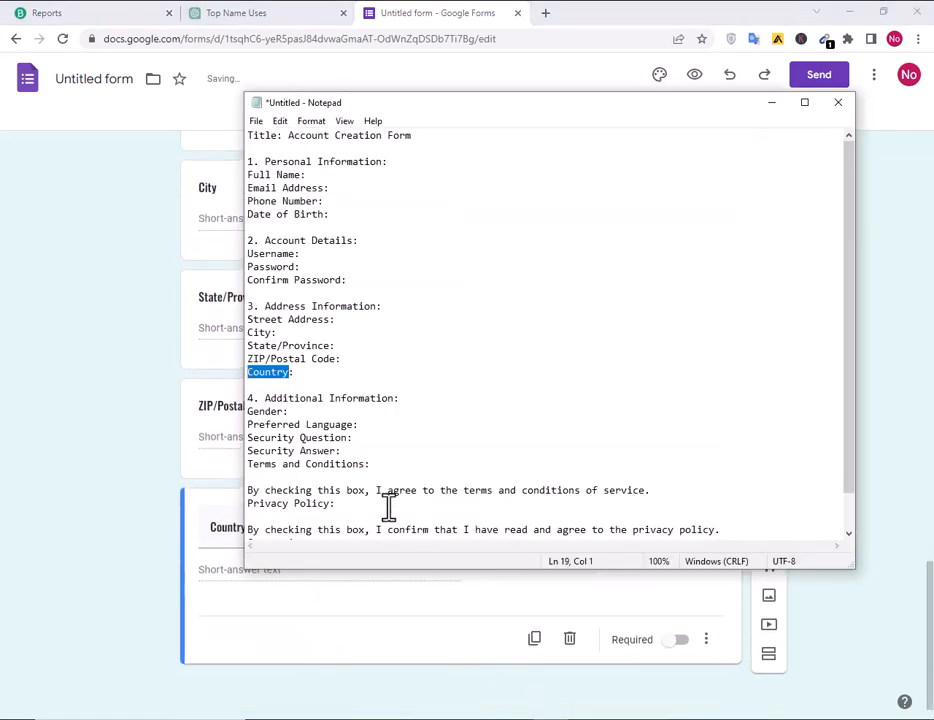
left_click_drag(265, 397, 394, 397)
key("alt+Tab")
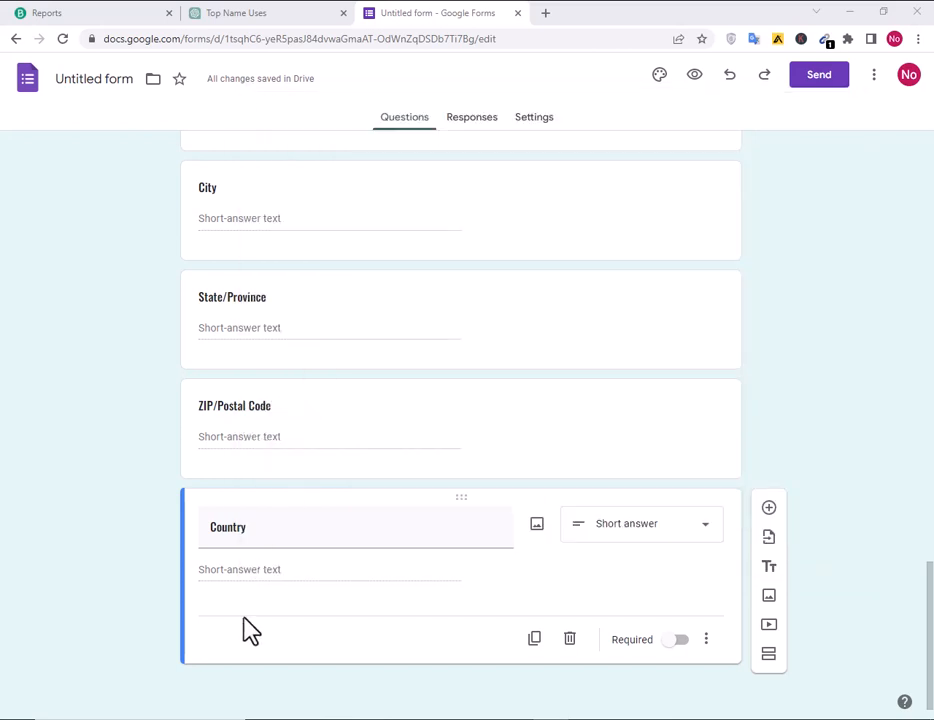
left_click(768, 654)
left_click(301, 606)
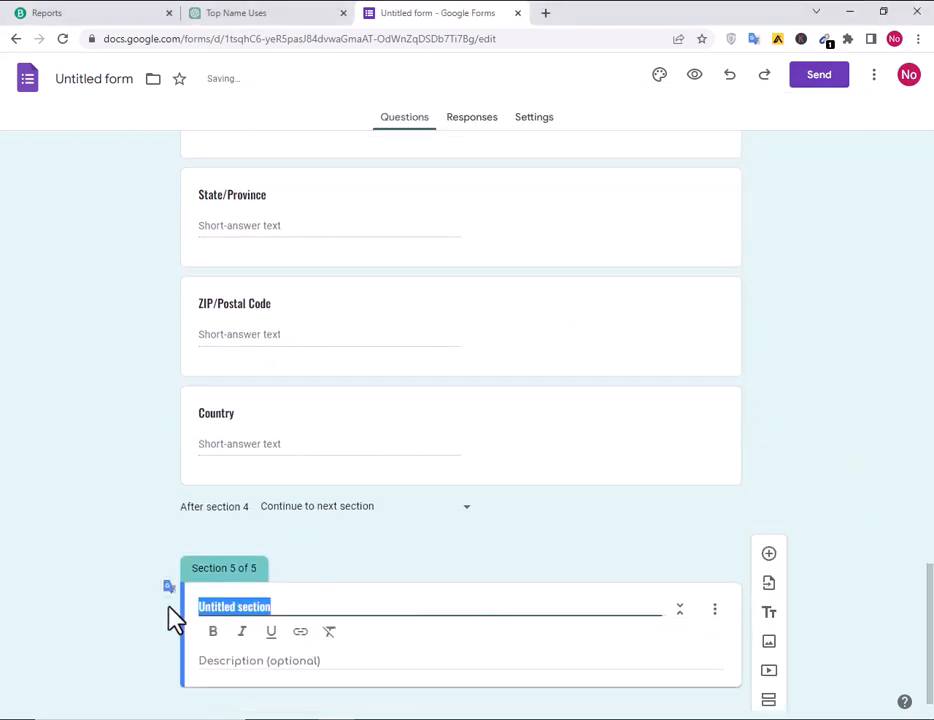
key("ctrl+v")
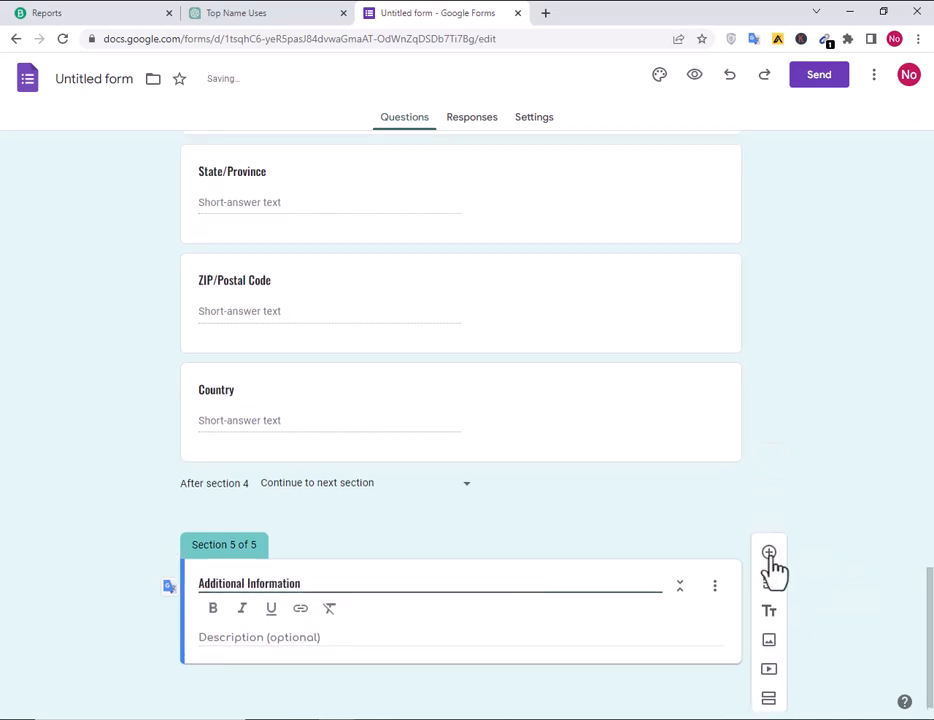
Add a question titled "Gender" to the Additional Information section, copying the label from the Notepad outline.
left_click(768, 553)
key("alt+Tab")
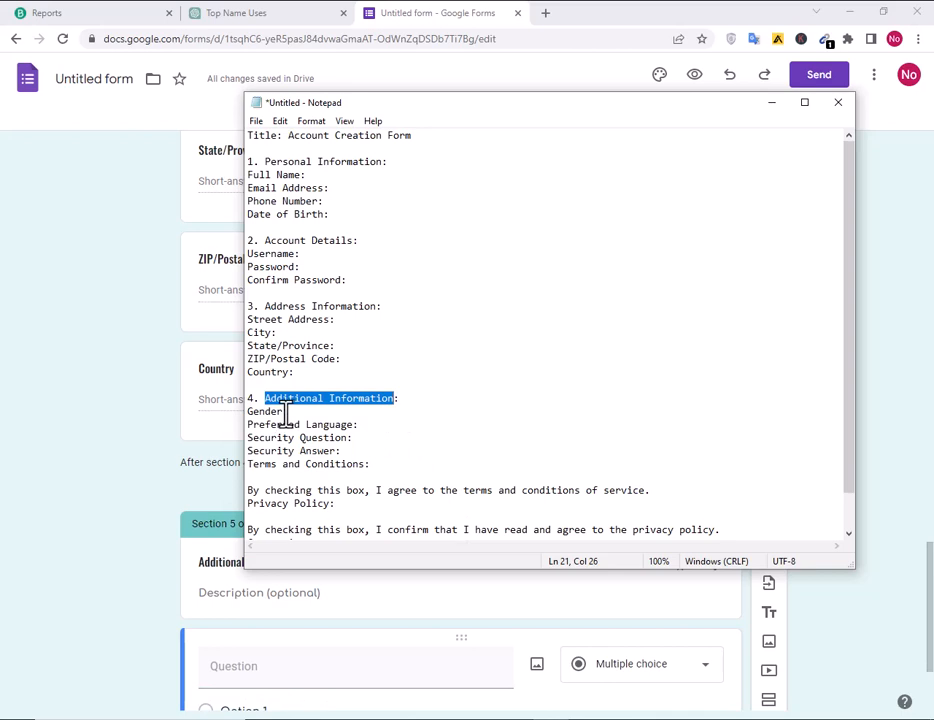
left_click_drag(286, 413, 246, 411)
left_click(135, 588)
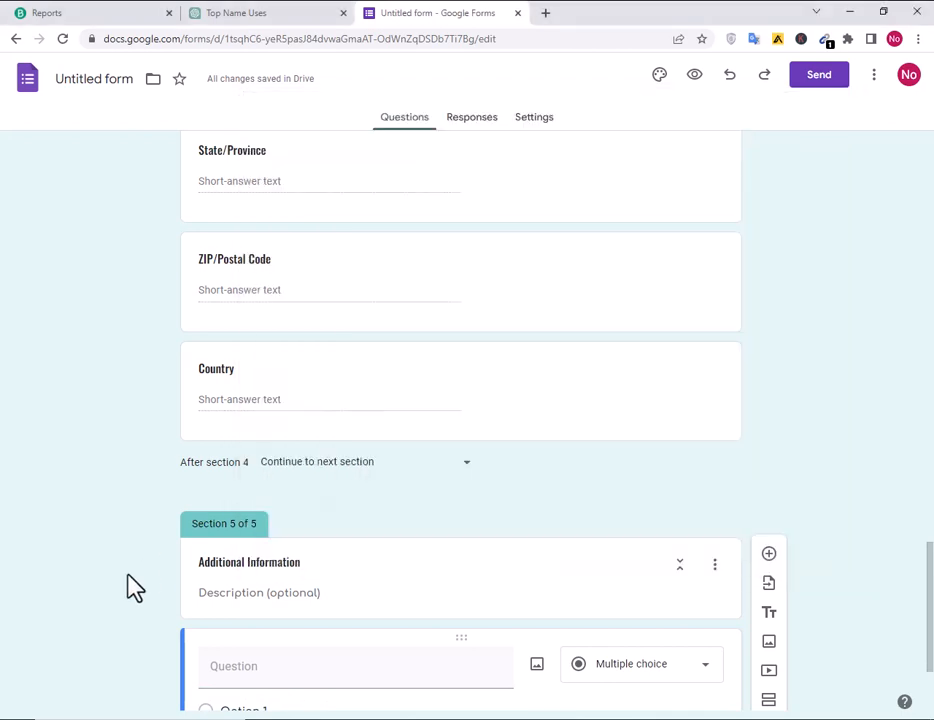
left_click(273, 666)
key("ctrl+v")
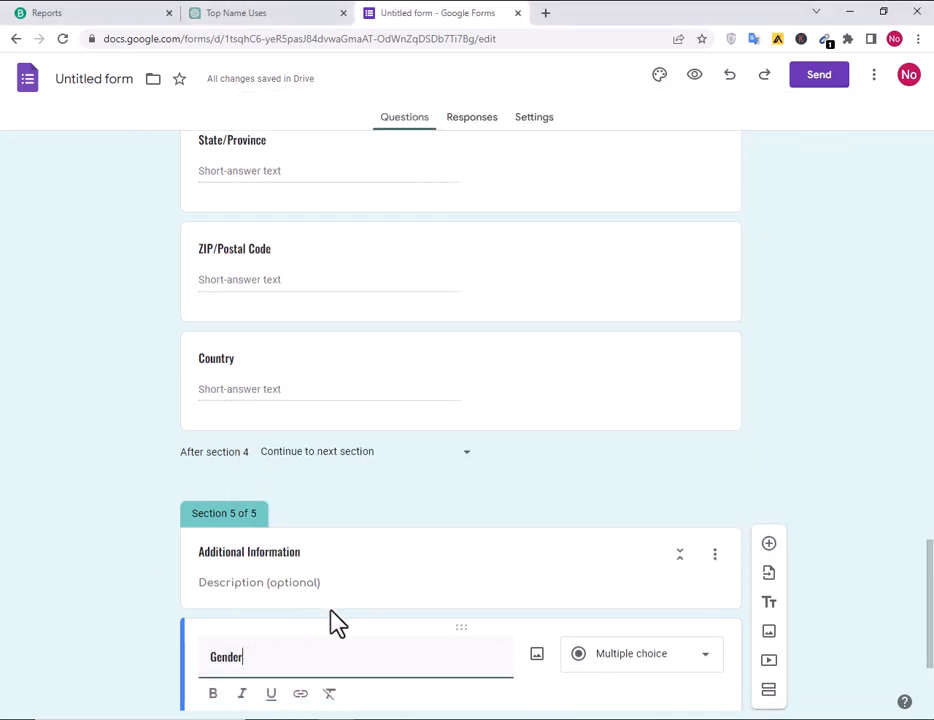
Set the answer type of the Gender question to Drop-down.
scroll(329, 621, "down", 4)
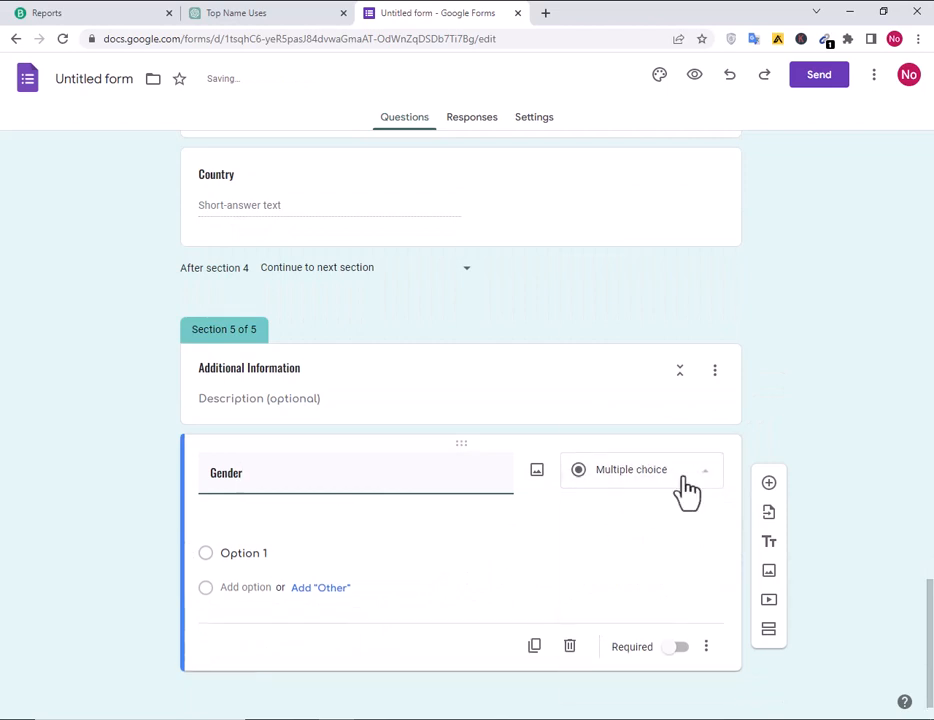
left_click(686, 490)
left_click(653, 294)
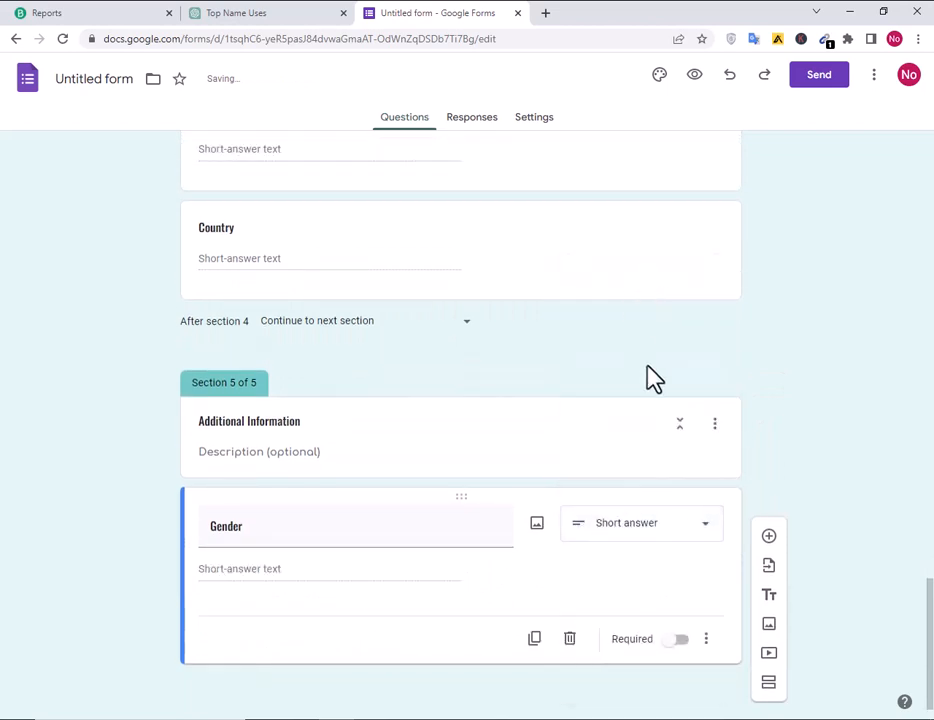
left_click(668, 527)
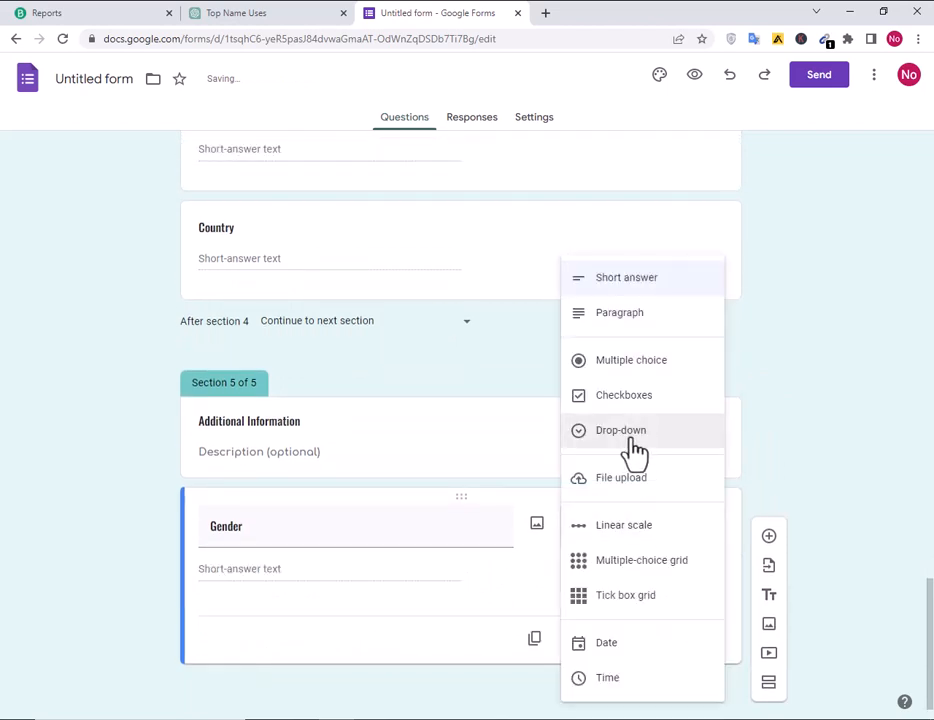
left_click(628, 431)
Enter "Male" and "Female" as the two options of the Gender drop-down question.
left_click(236, 570)
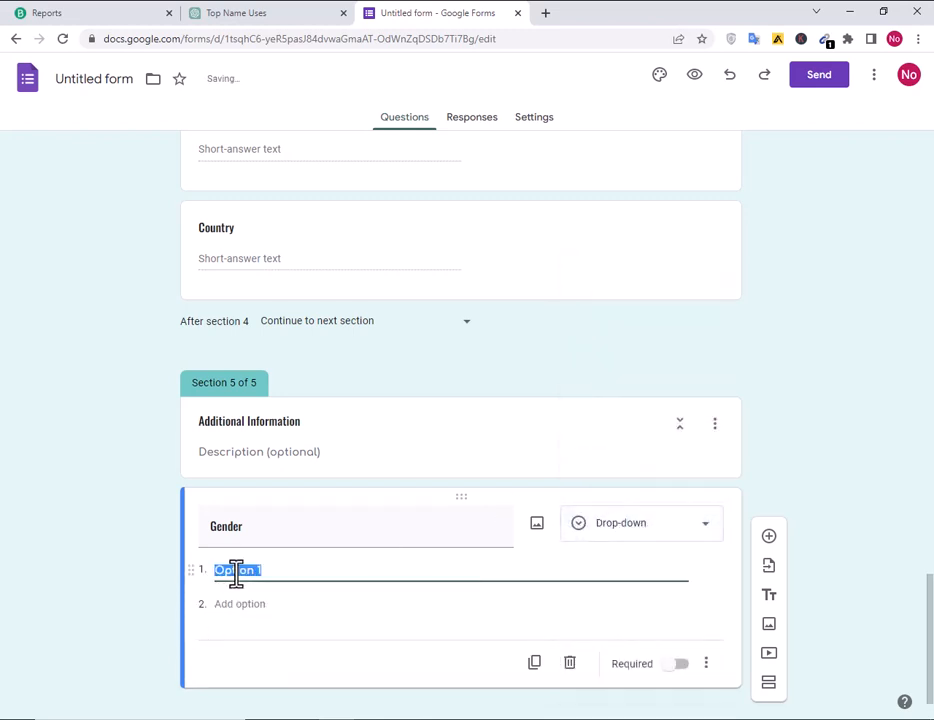
type("m")
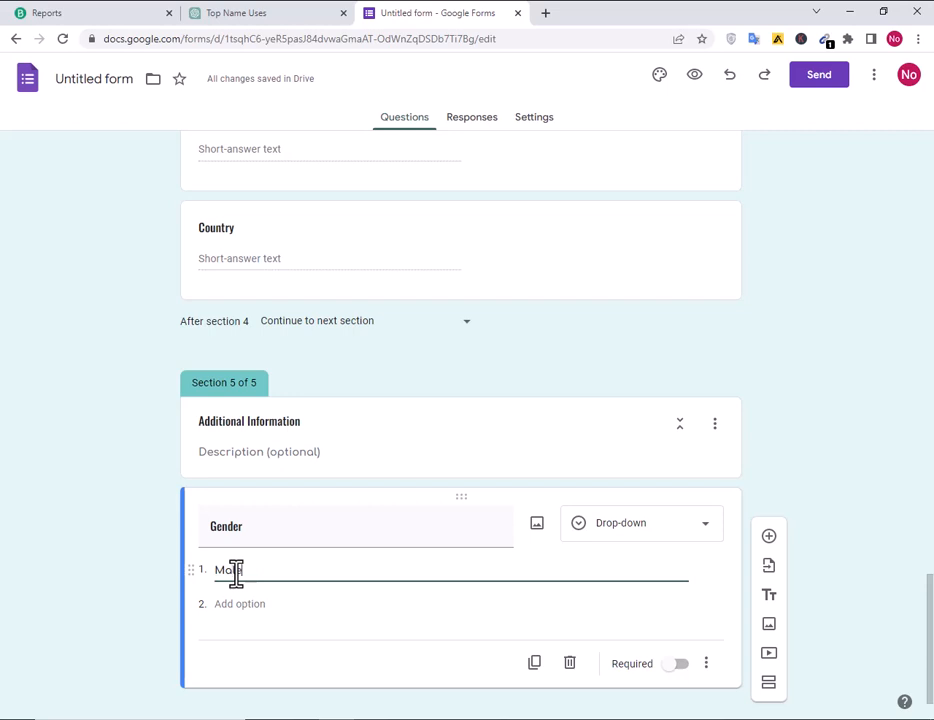
type("ale")
left_click(233, 636)
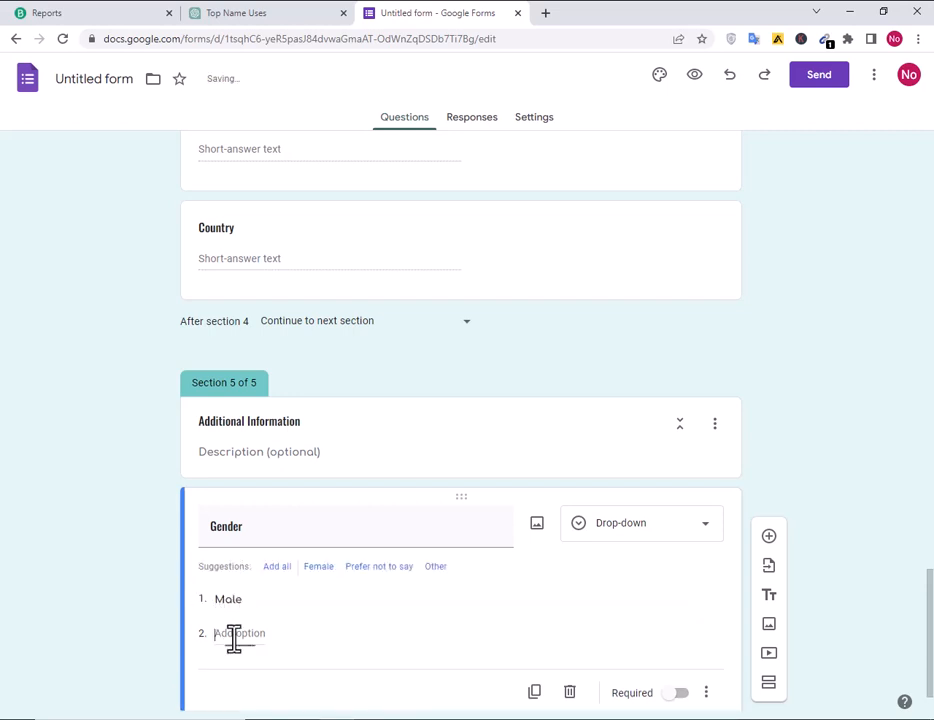
type("Female")
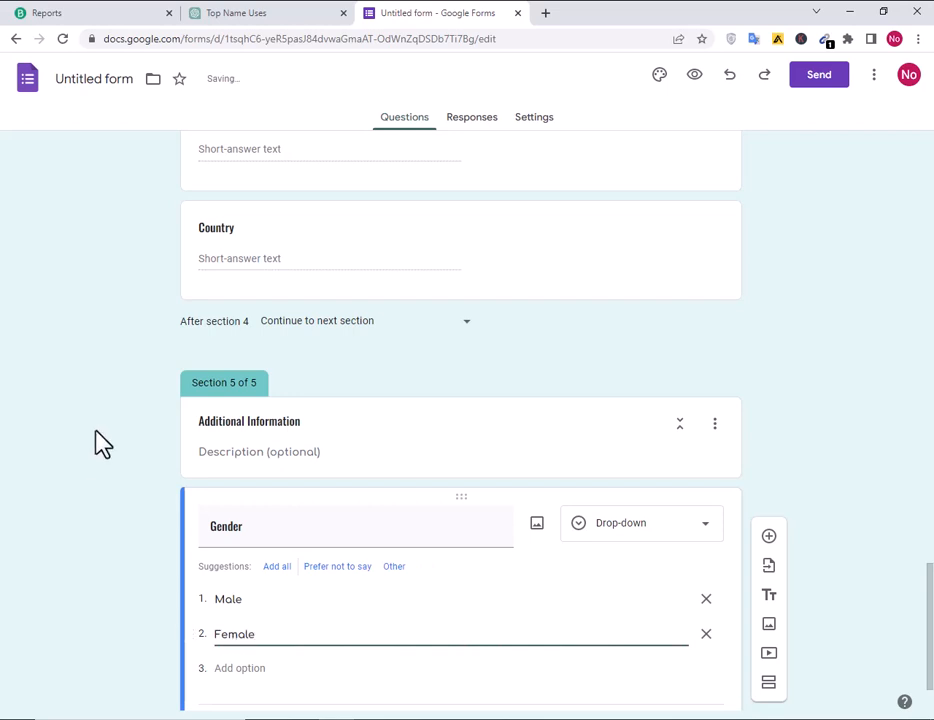
Add a multiple-choice question titled "Preferred Language" below Gender, copying the label from the Notepad outline.
left_click(769, 536)
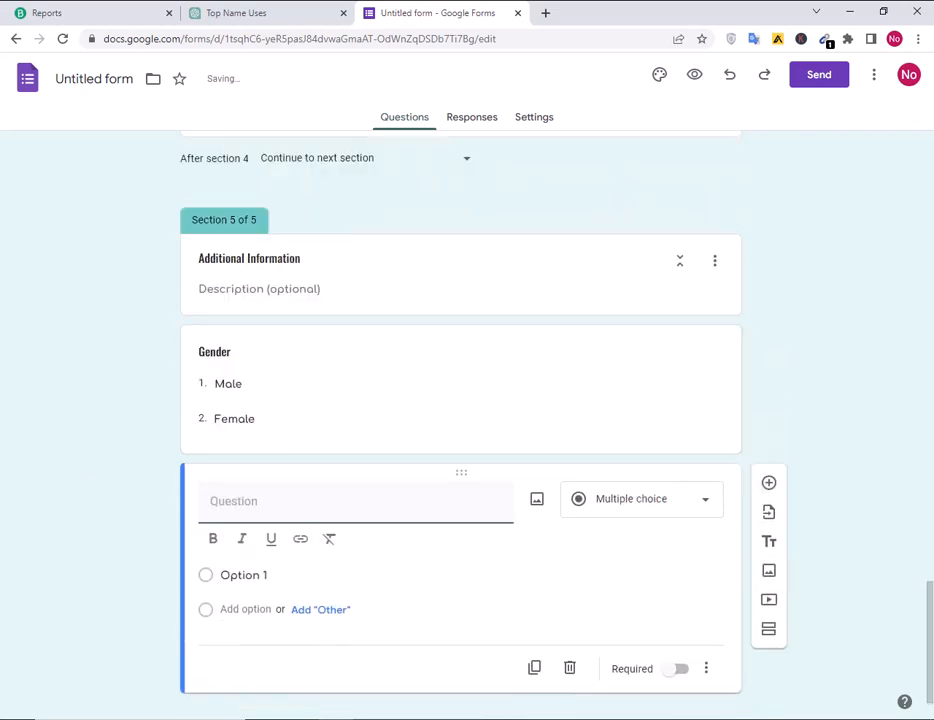
key("alt+Tab")
left_click_drag(249, 424, 352, 427)
key("ctrl+c")
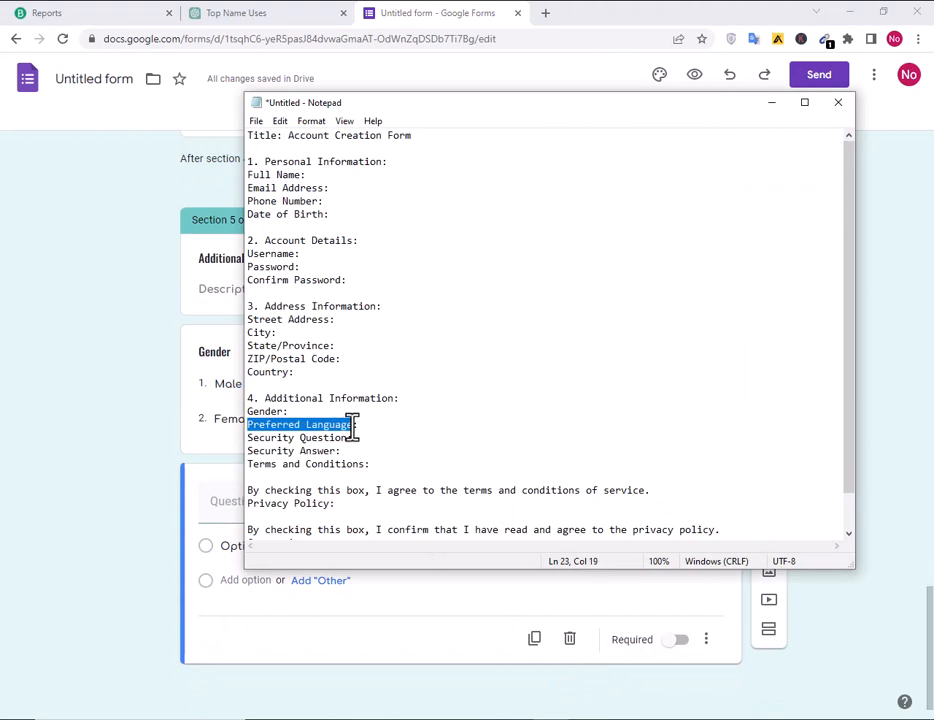
left_click(88, 620)
left_click(299, 496)
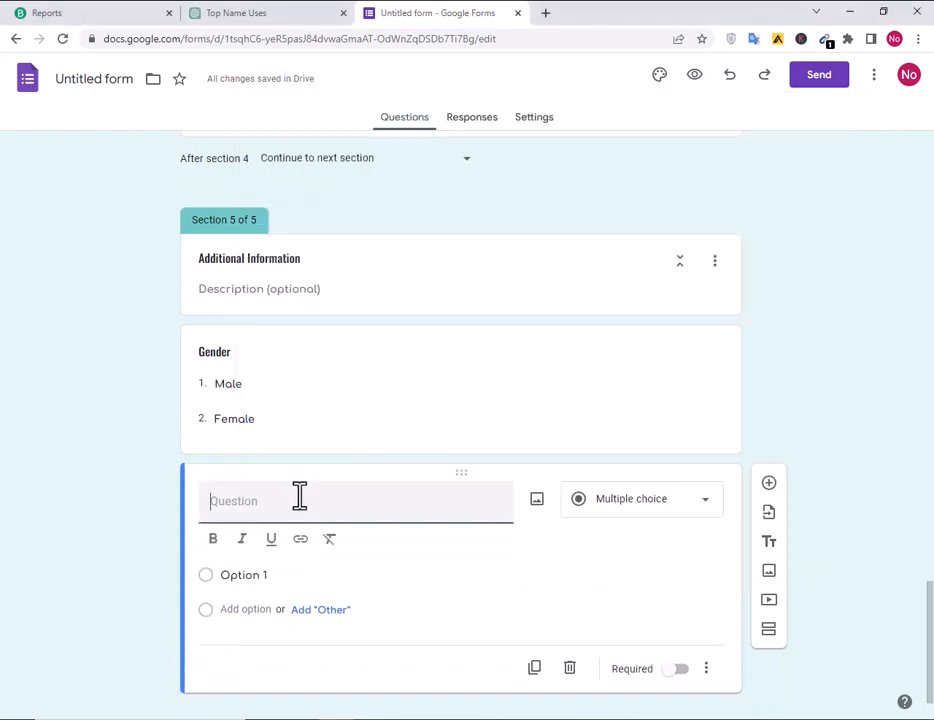
key("ctrl+v")
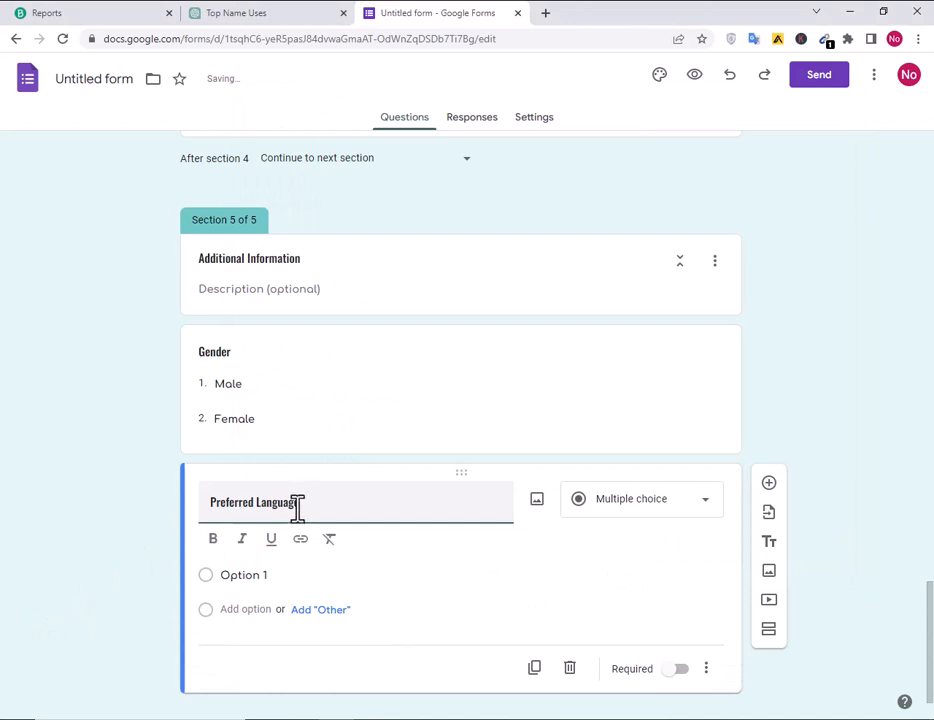
Enter "English" and "Chines" as the first two options of the Preferred Language question.
left_click(250, 571)
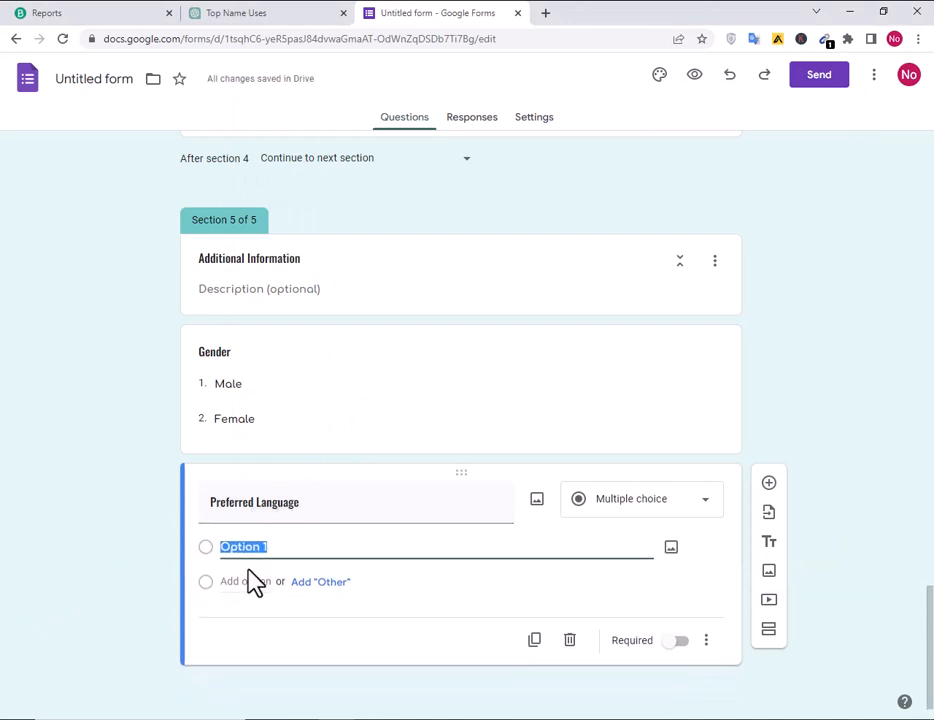
type("English")
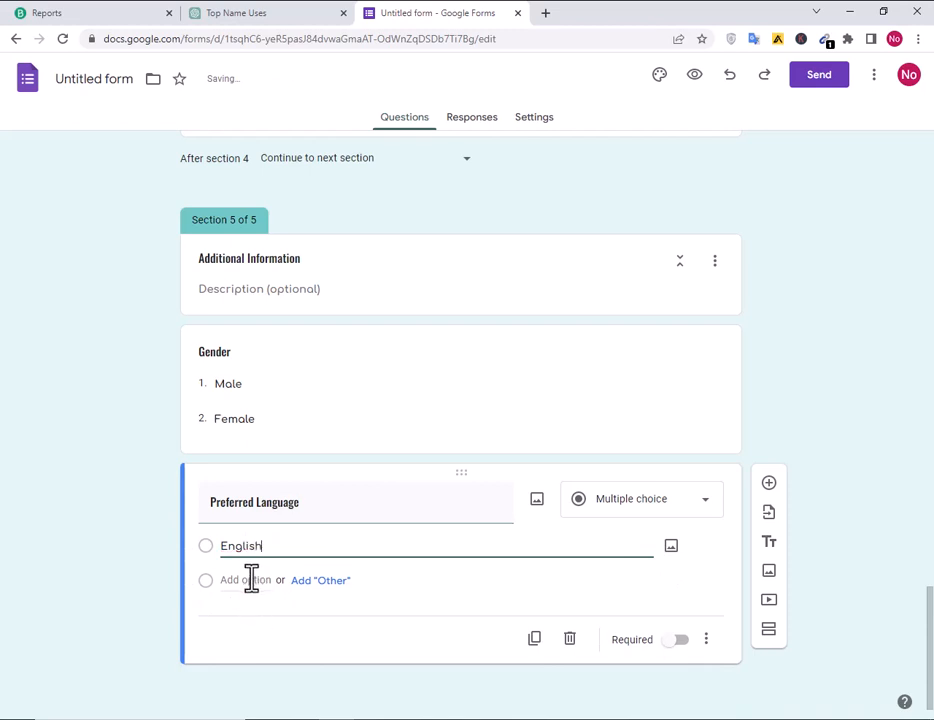
left_click(252, 579)
type("C")
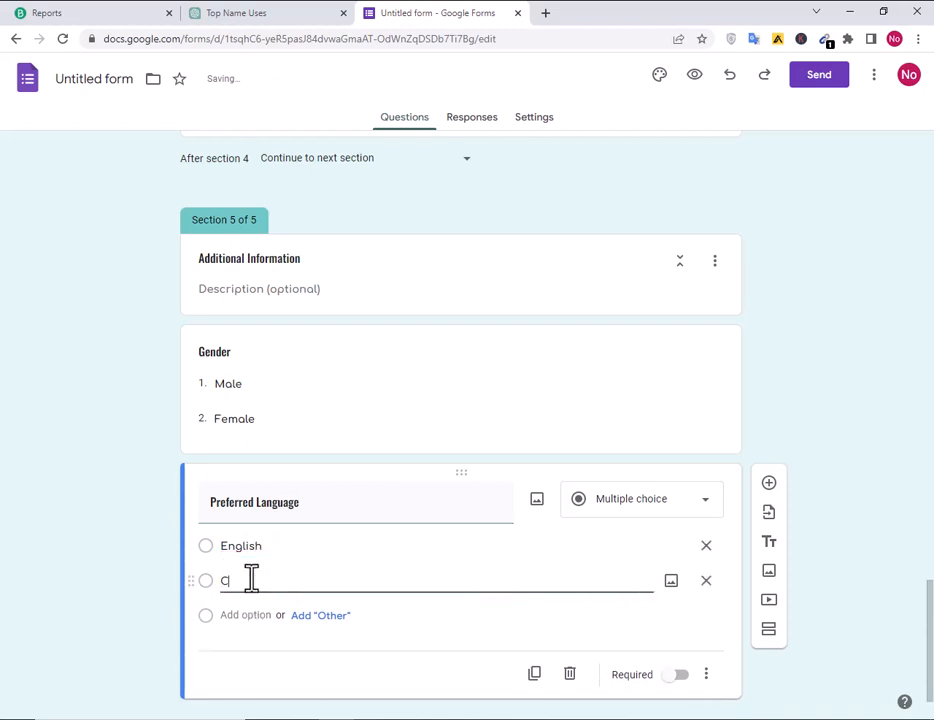
type("hines")
Add a third option to Preferred Language and use the spelling suggestion "Denis" for its text.
left_click(245, 615)
type("Do")
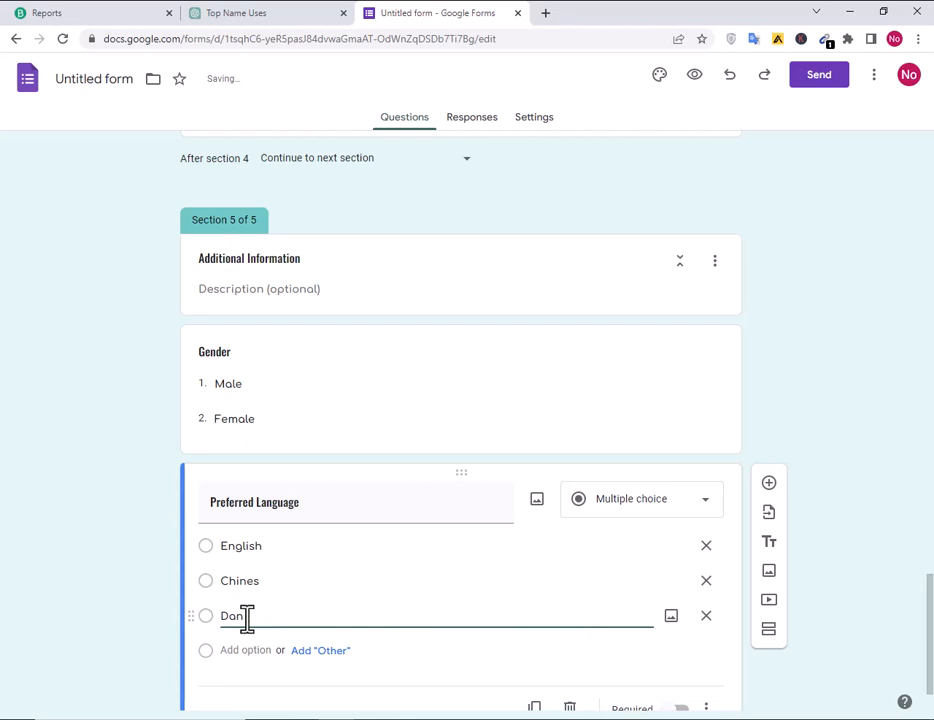
type("nis")
double_click(239, 615)
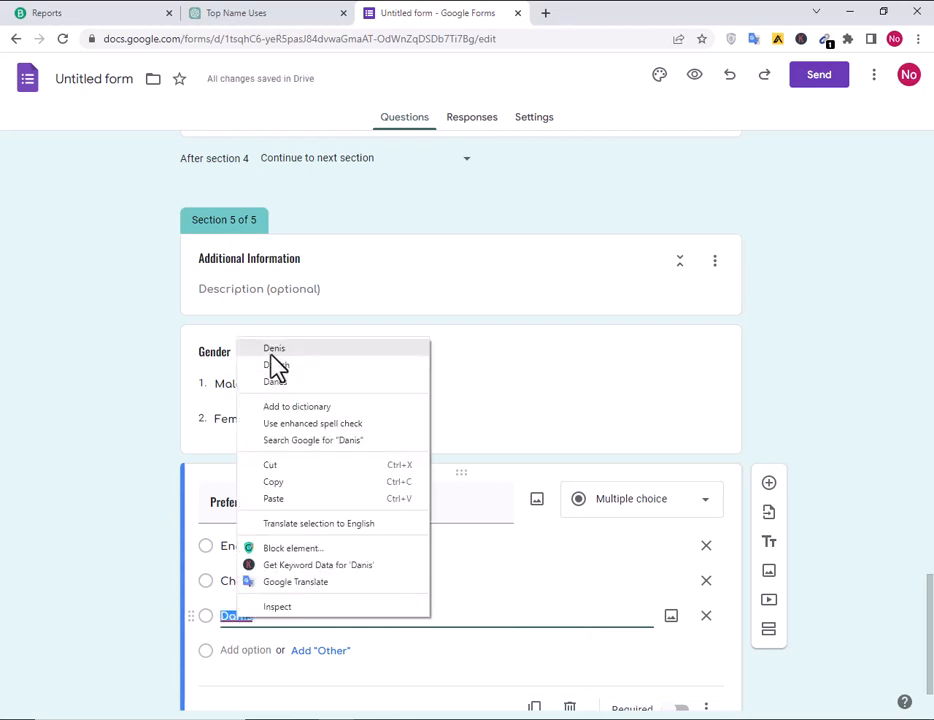
left_click(270, 350)
left_click(273, 610)
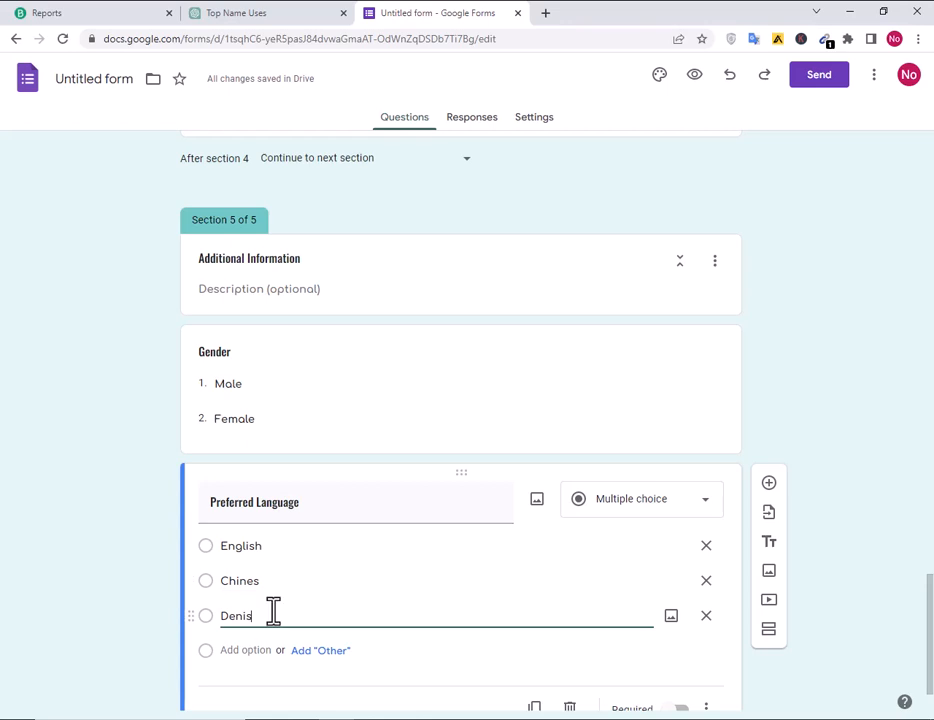
Add "Hindi" and "Bangla" as the fourth and fifth options of the Preferred Language question.
left_click(238, 652)
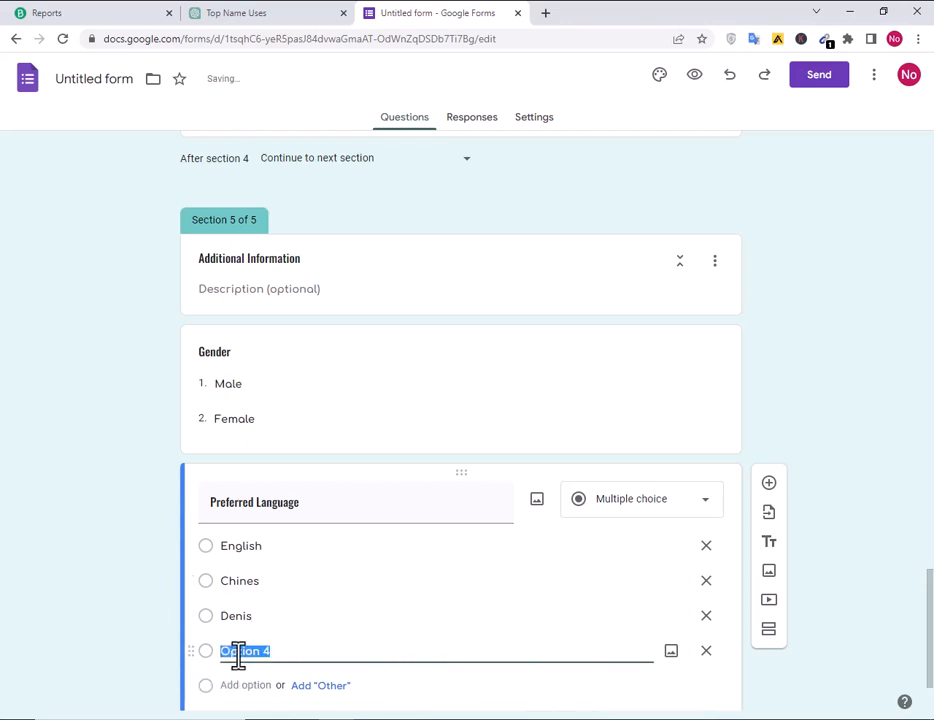
type("Hindi")
left_click(244, 686)
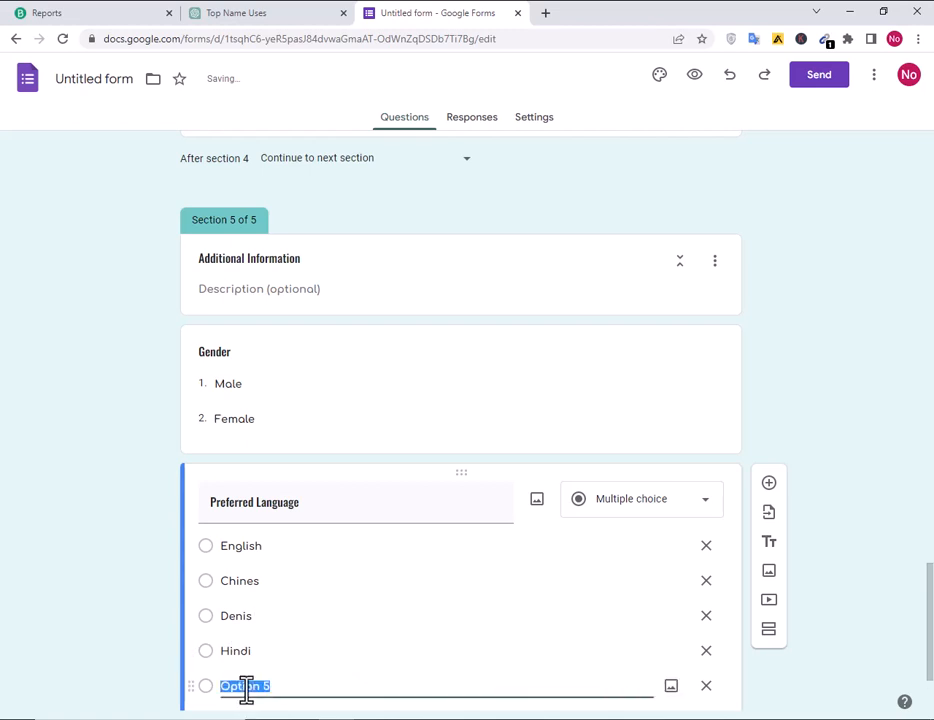
type("Bongla")
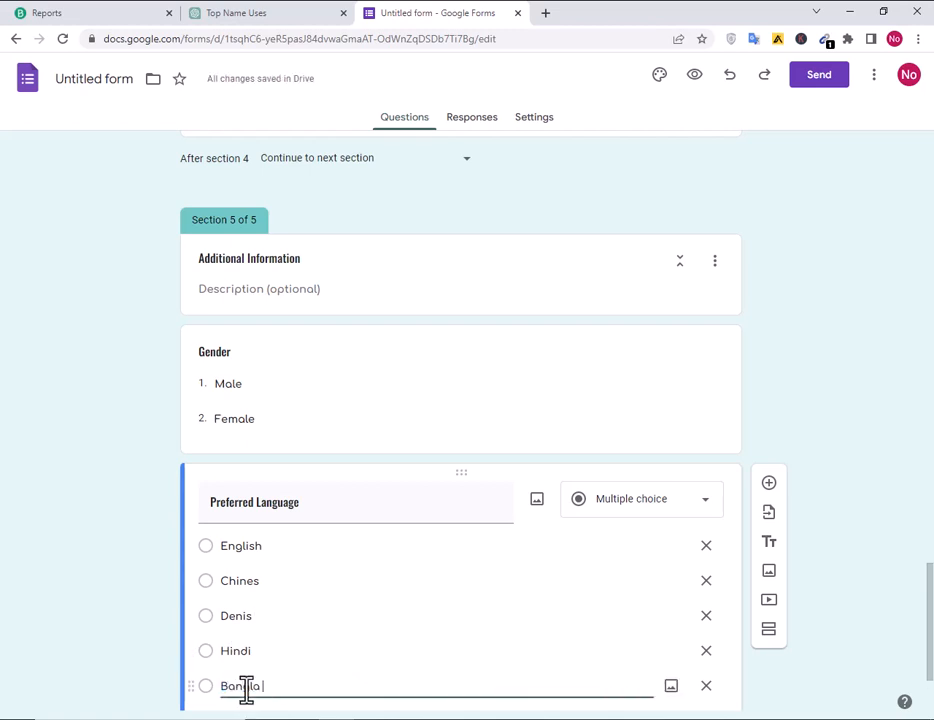
Add a multiple-choice question titled "Security Question" below Preferred Language, copying the label from the Notepad outline.
scroll(298, 509, "down", 2)
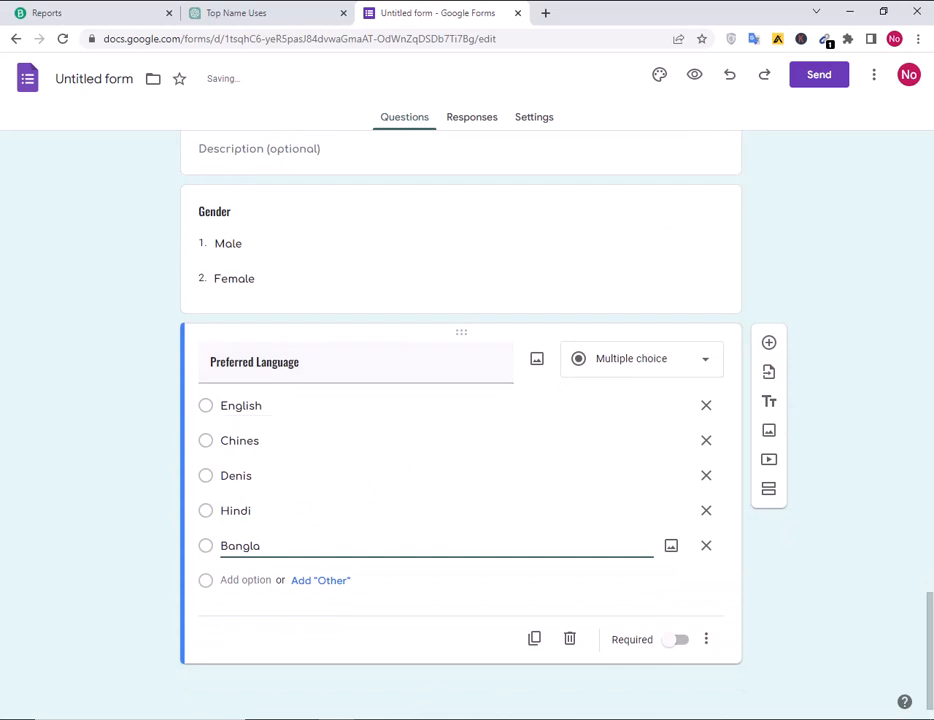
key("alt+Tab")
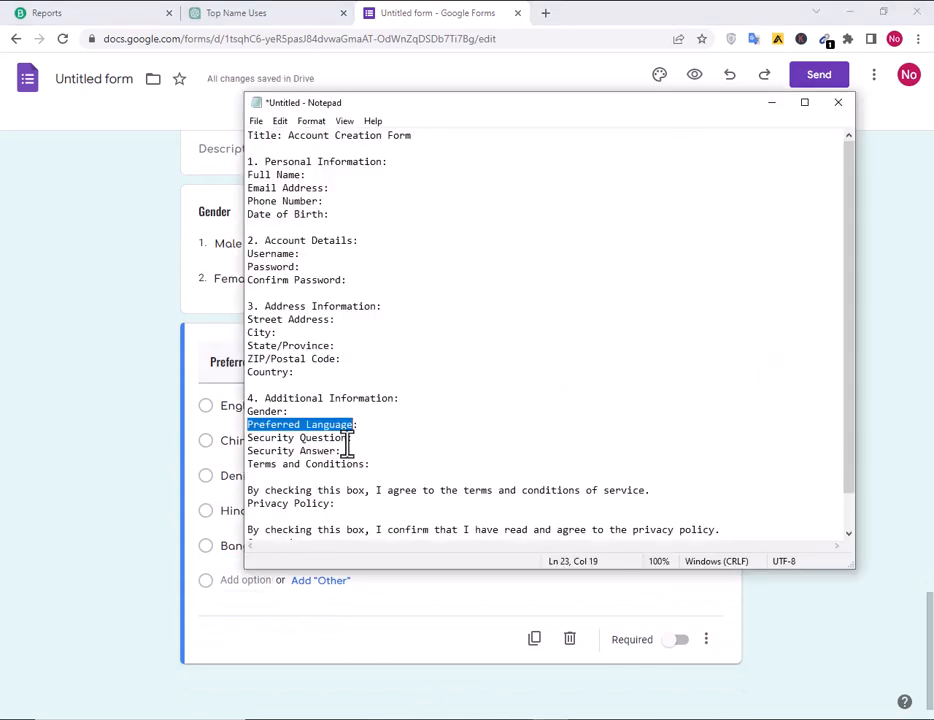
left_click_drag(348, 438, 245, 445)
key("ctrl+c")
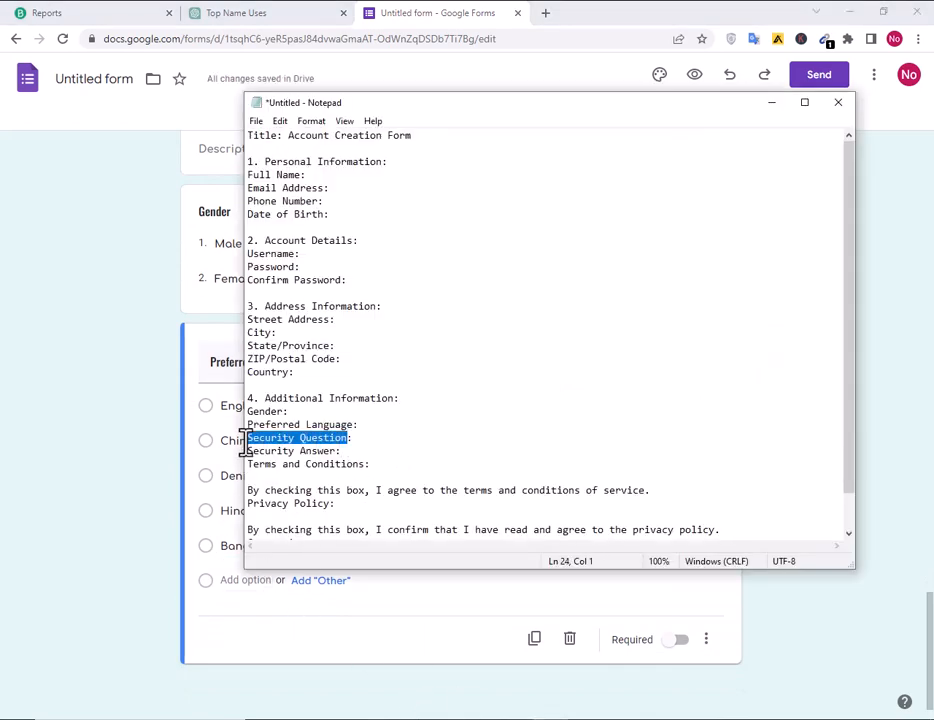
key("alt+Tab")
left_click(767, 340)
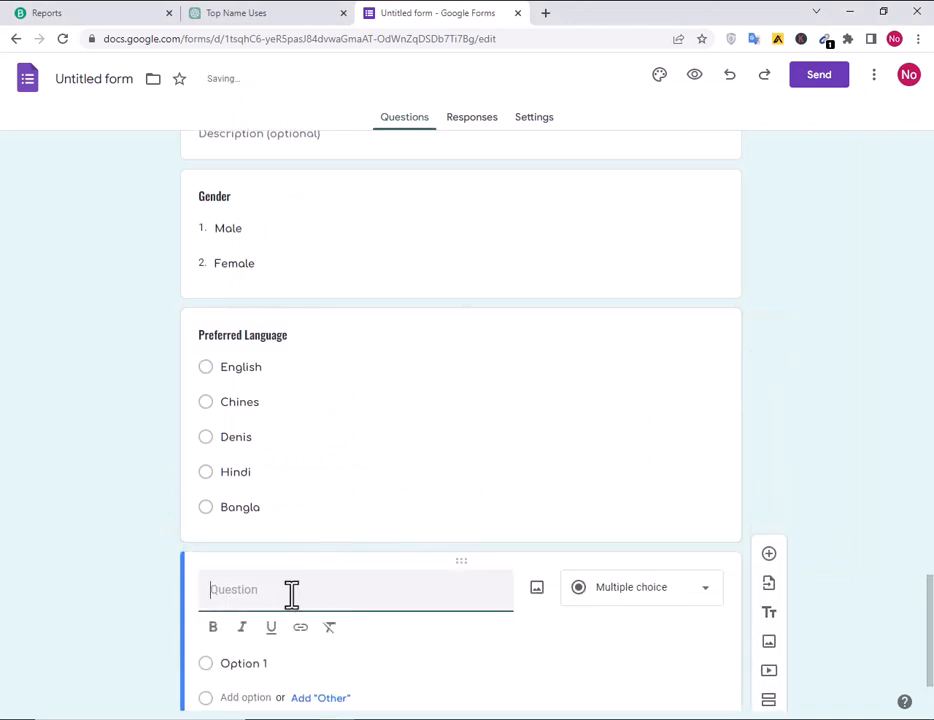
key("ctrl+v")
scroll(415, 596, "down", 1)
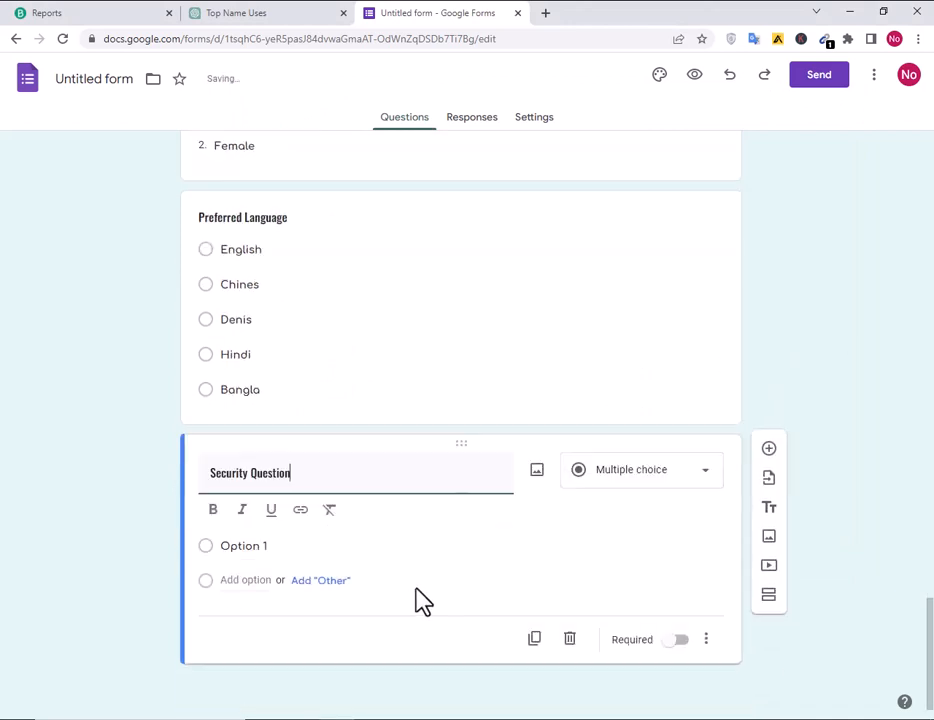
left_click(636, 474)
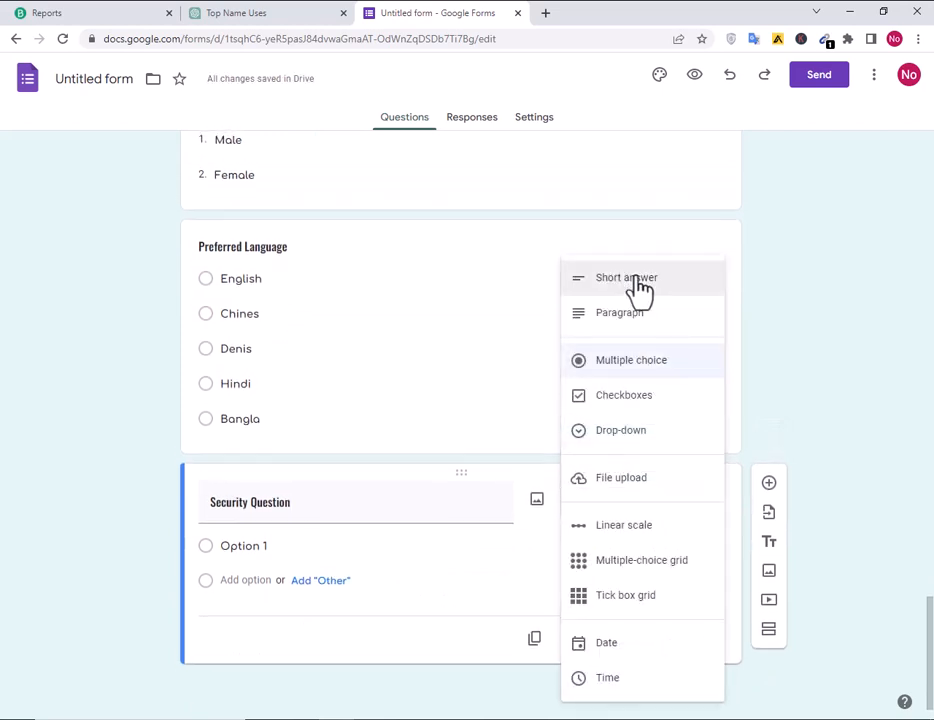
left_click(627, 368)
Enter "What is your best friend name?" as the first option of Security Question.
left_click(246, 546)
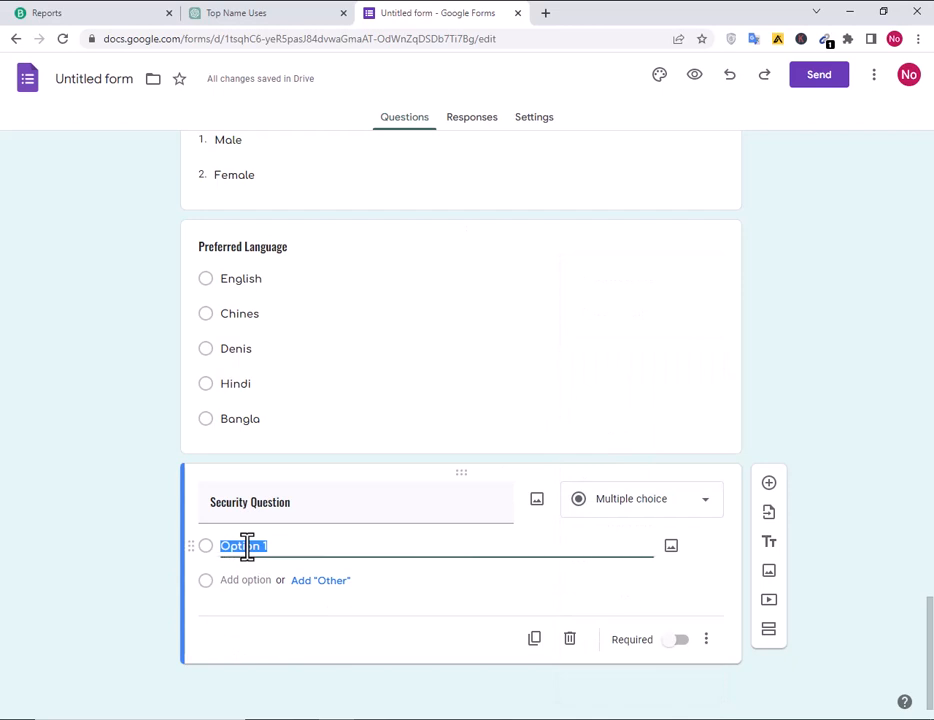
type("What is your best fri")
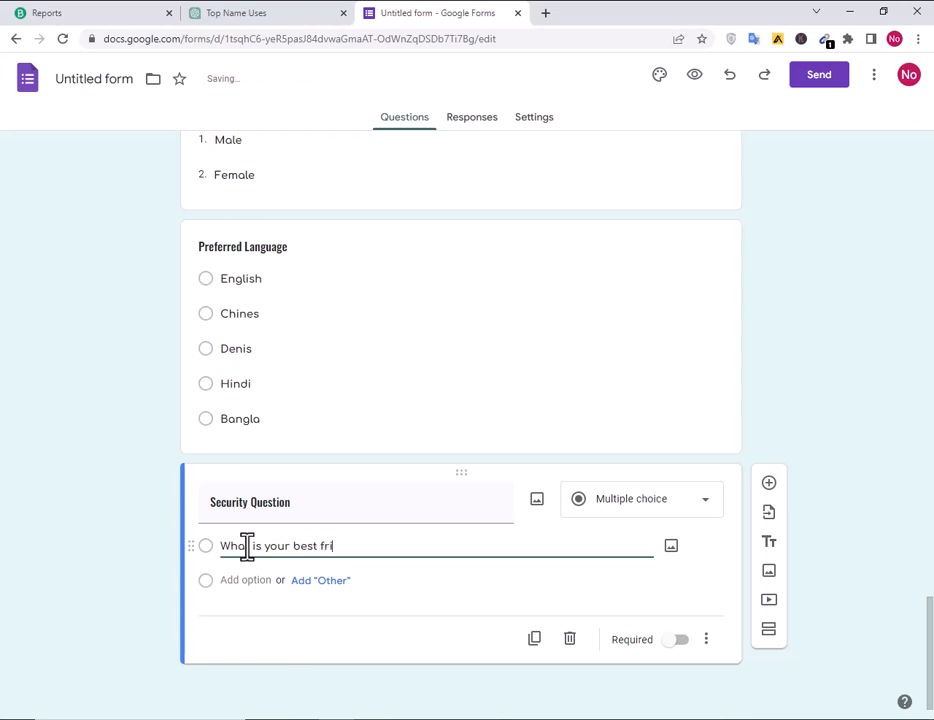
type("ends")
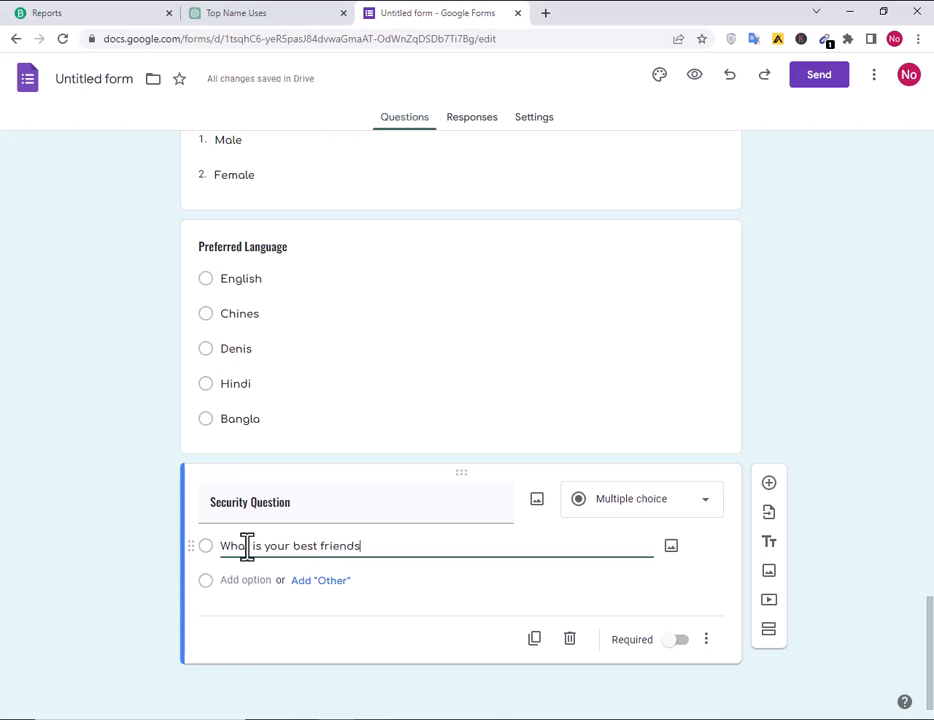
key("BackSpace")
type("=")
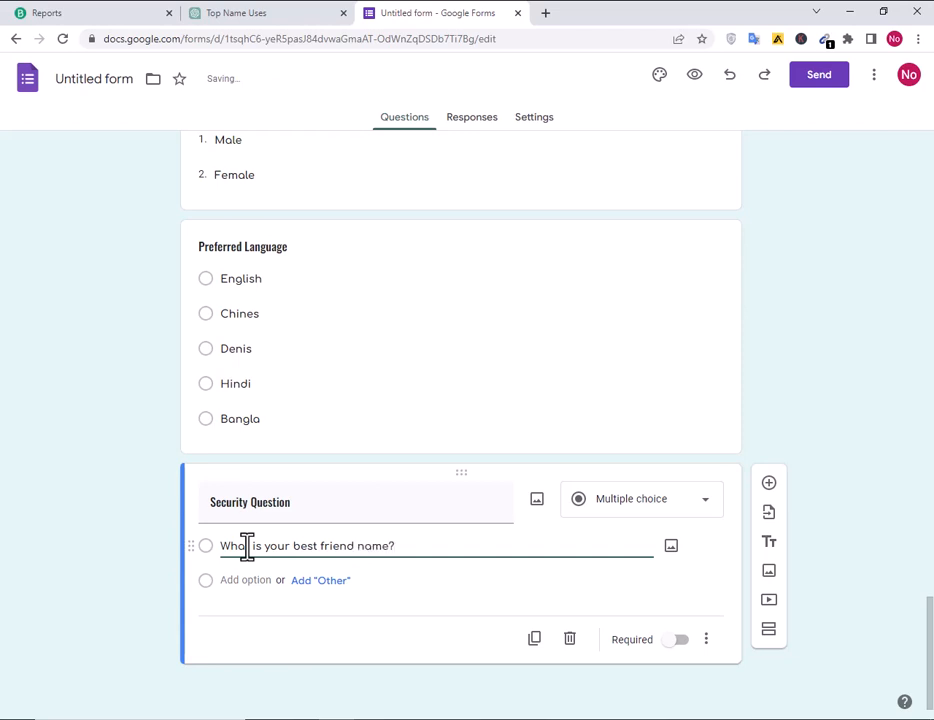
Add "What is your first privet teacher name?" as the second option of Security Question.
left_click(252, 580)
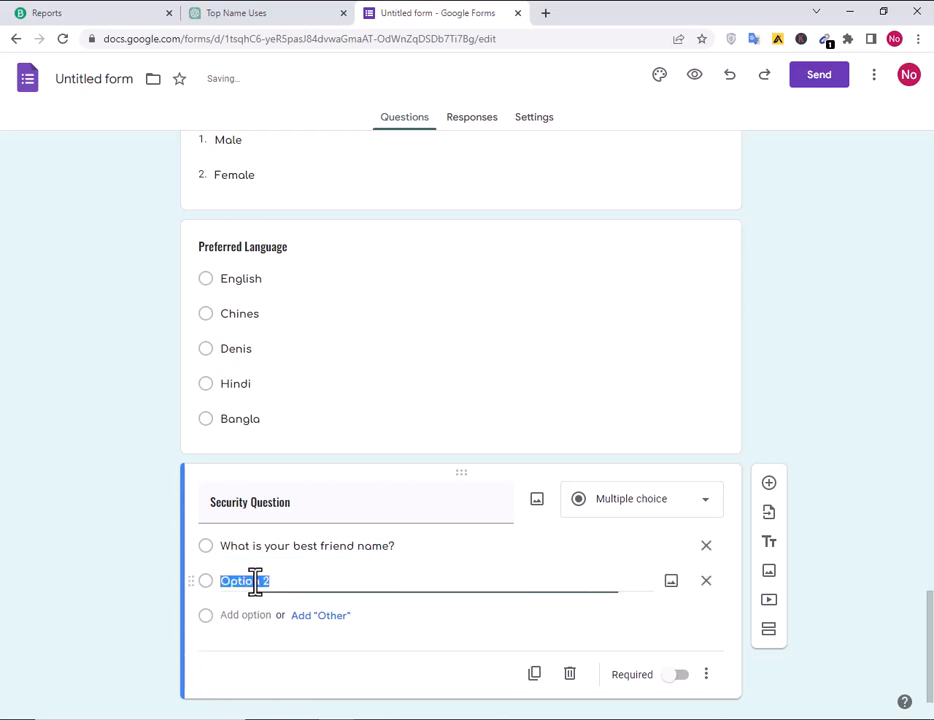
type("Wh")
type("at is your first ")
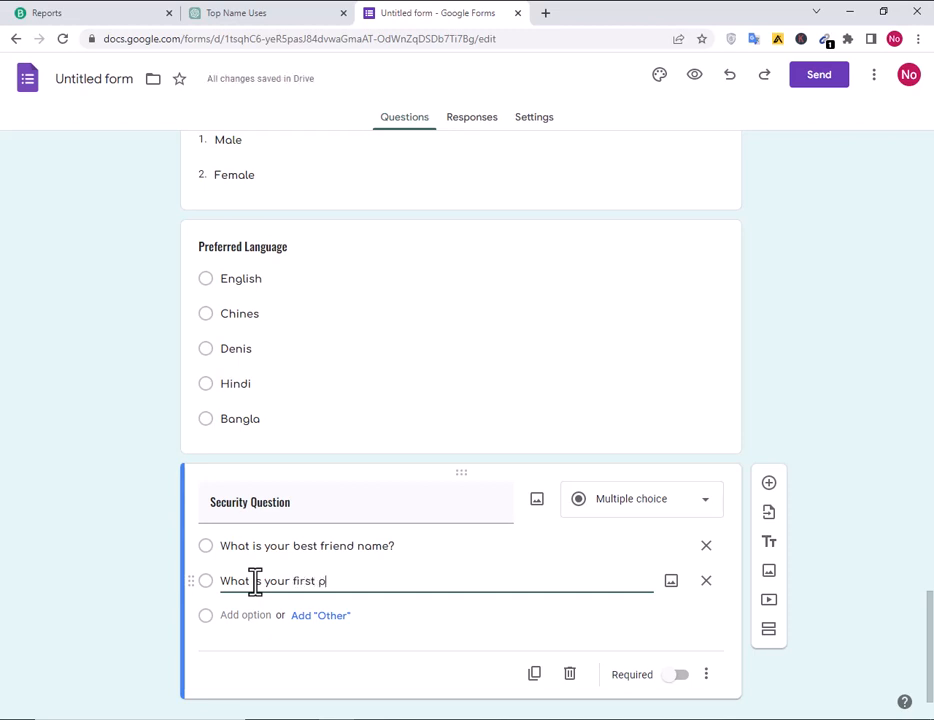
type("privet teacher name?")
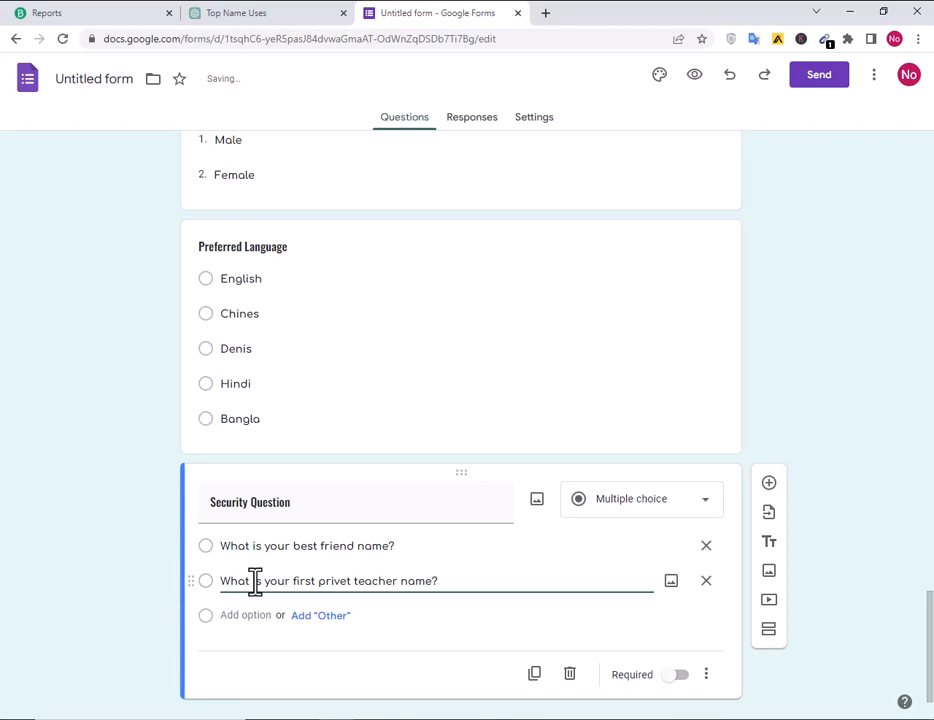
Add a third Security Question option, "Who is your favorite person?", using the spelling suggestion "favorite".
left_click(250, 615)
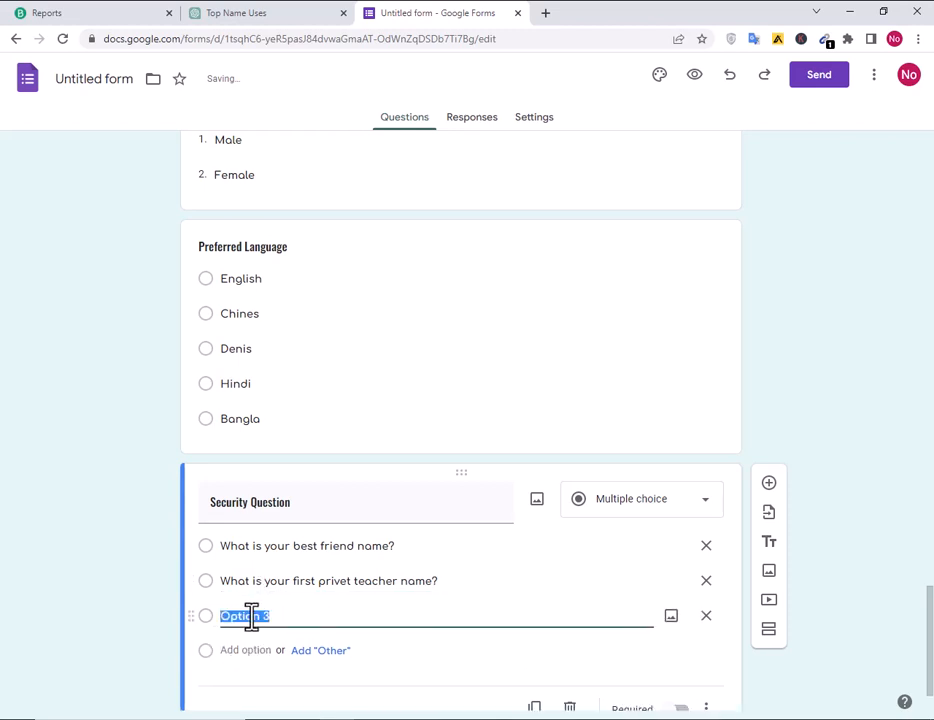
type("W")
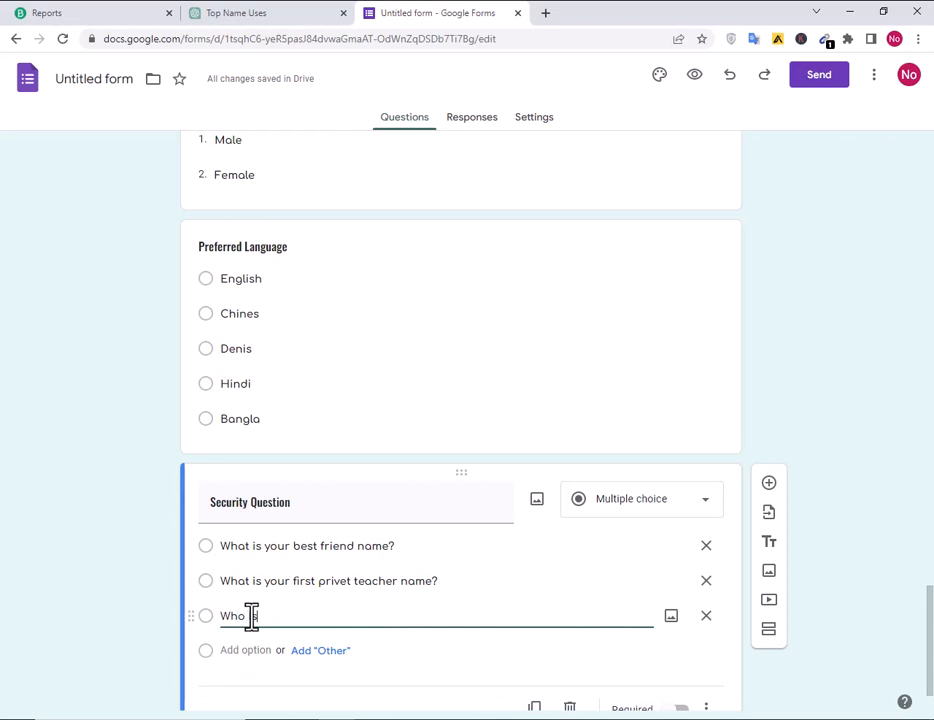
type("ho is your b")
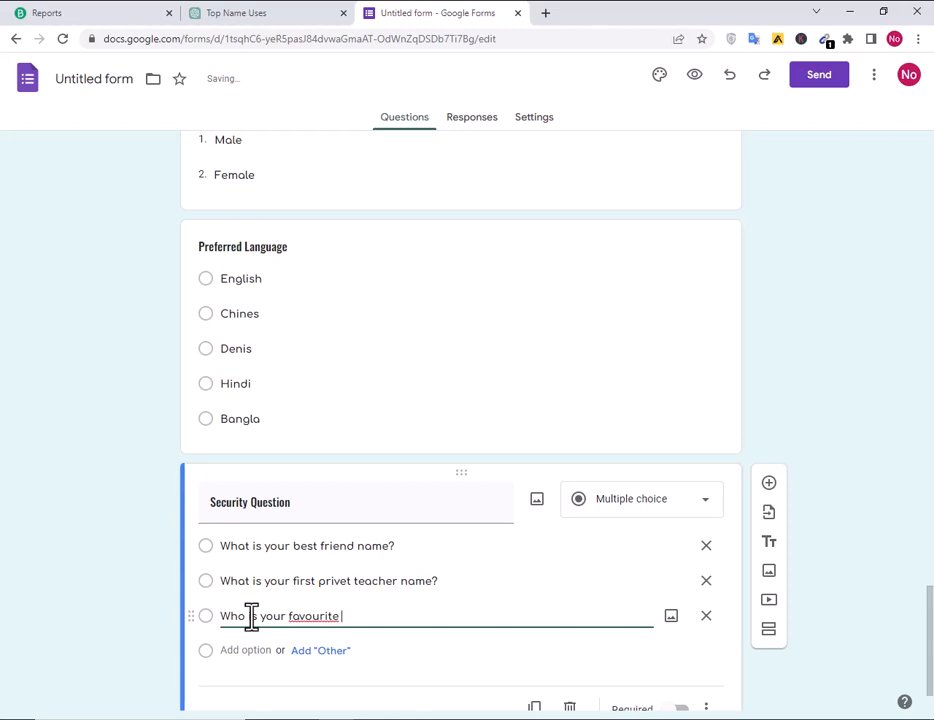
right_click(327, 616)
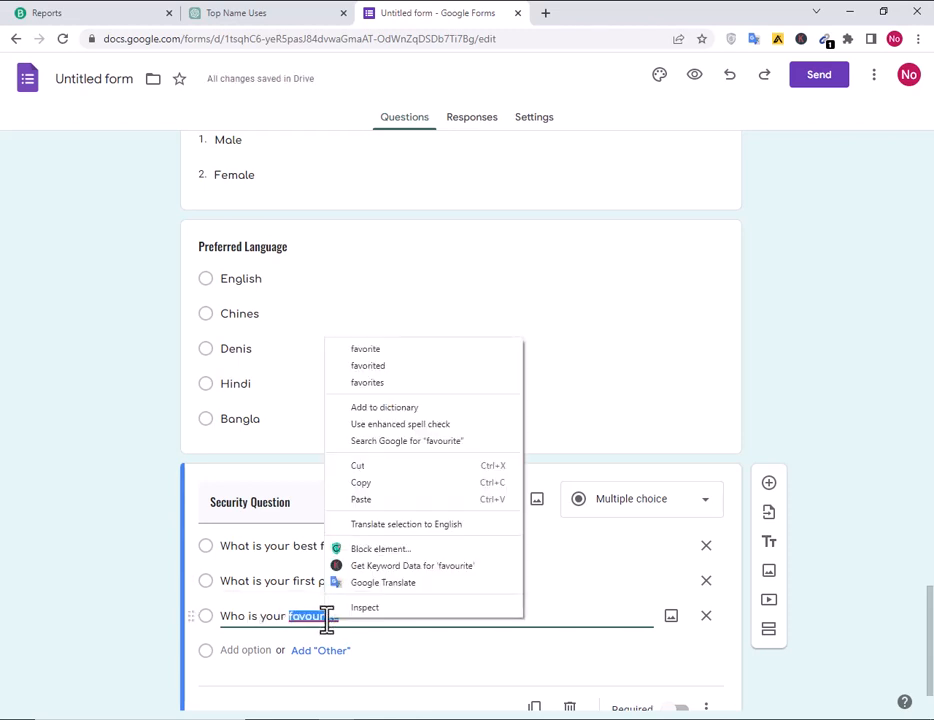
left_click(384, 349)
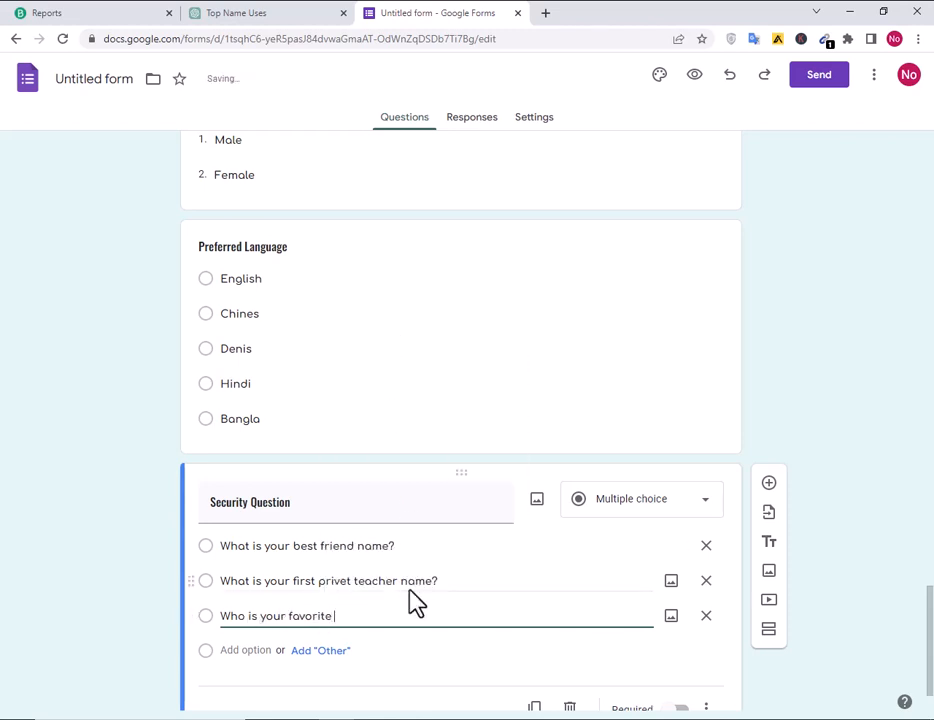
type("person?")
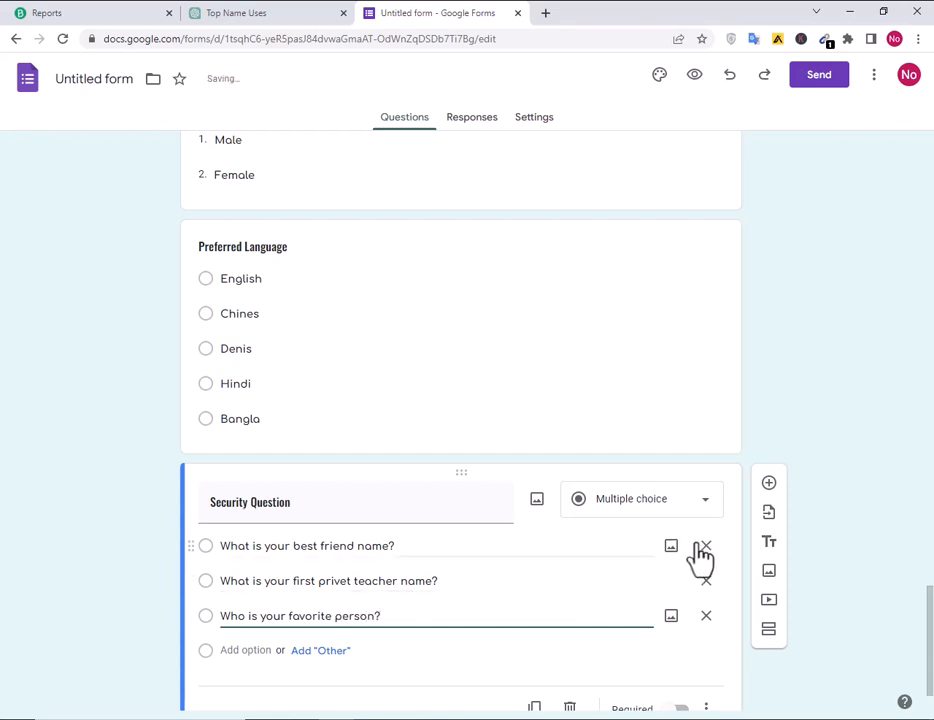
Add a short-answer question titled "Security Answer" below Security Question, copying the label from the Notepad outline.
left_click(769, 485)
key("alt+Tab")
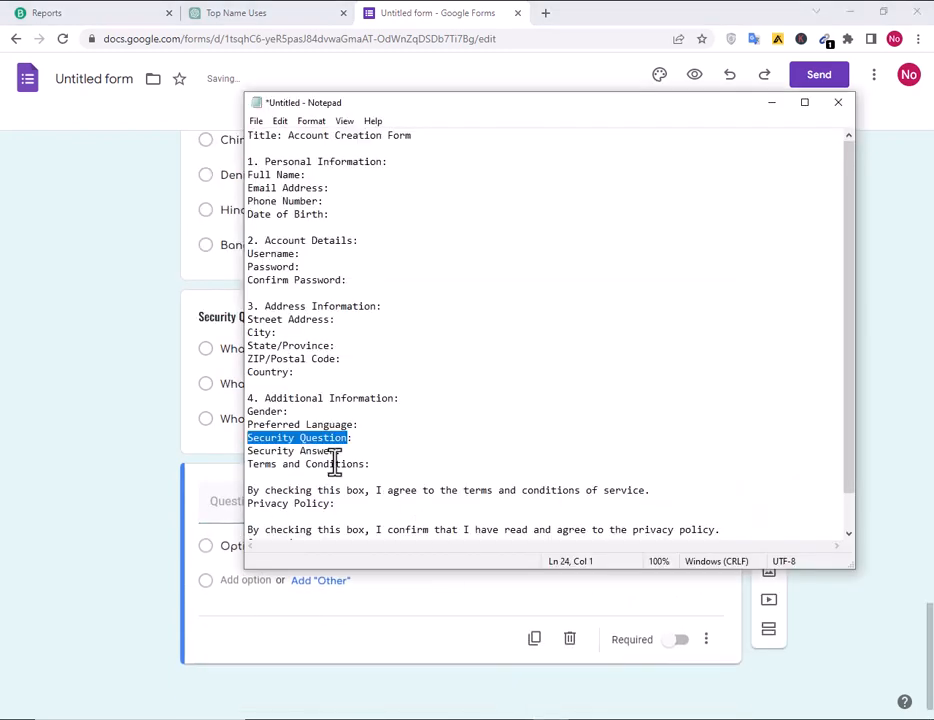
left_click_drag(338, 451, 245, 452)
key("ctrl+c")
left_click(83, 596)
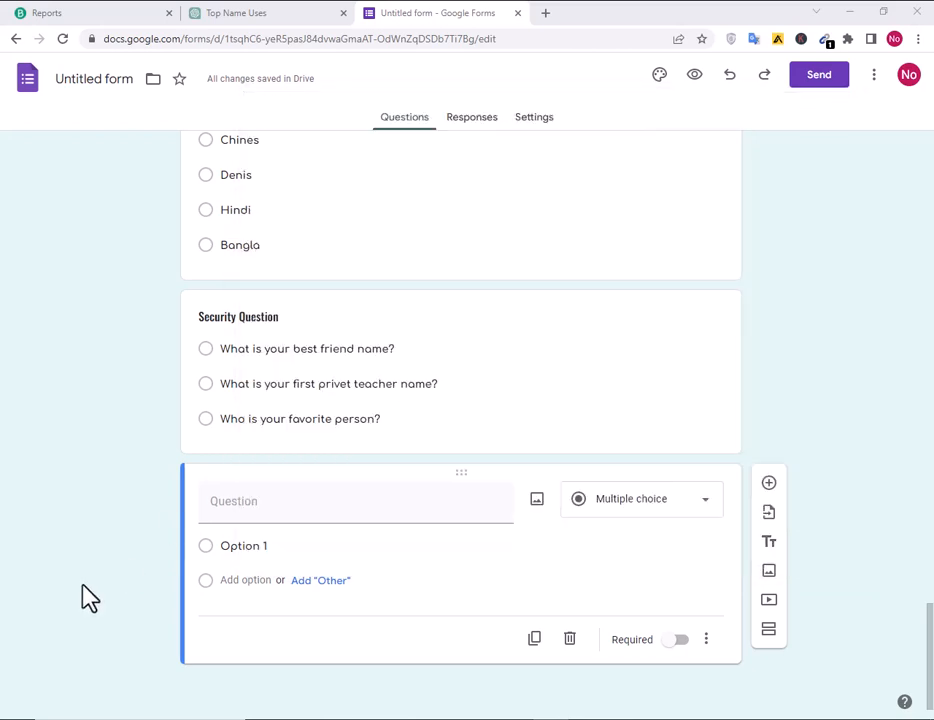
left_click(259, 501)
key("ctrl+v")
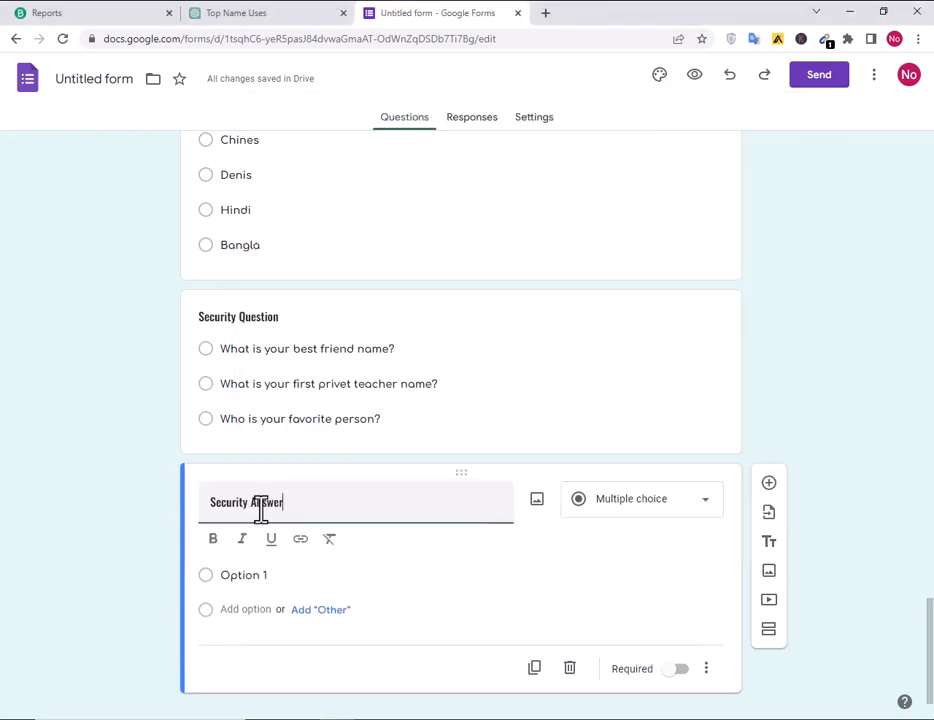
left_click(604, 504)
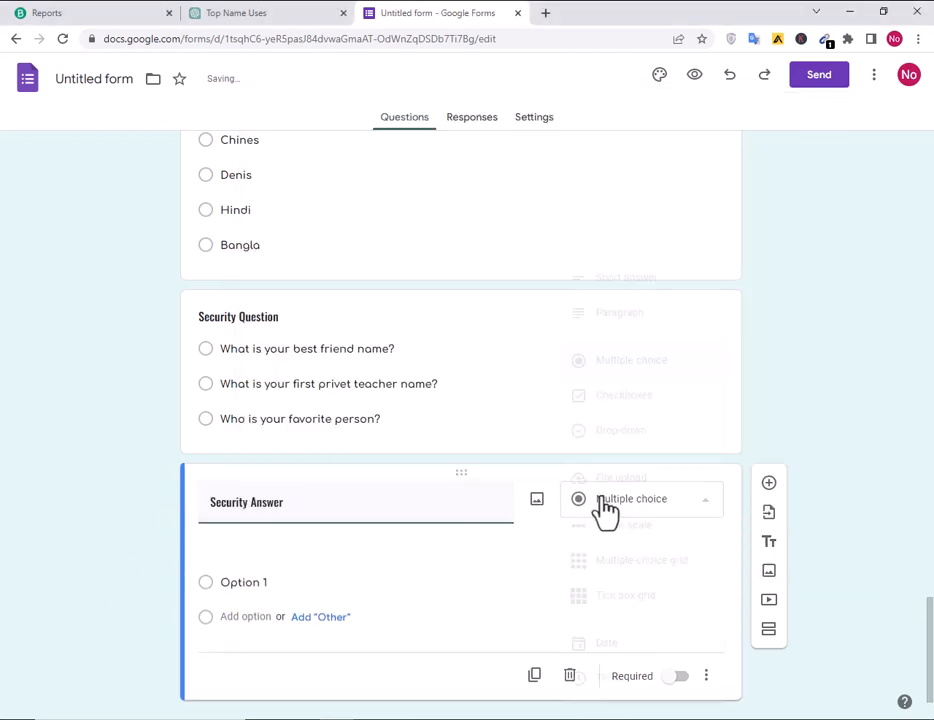
left_click(622, 280)
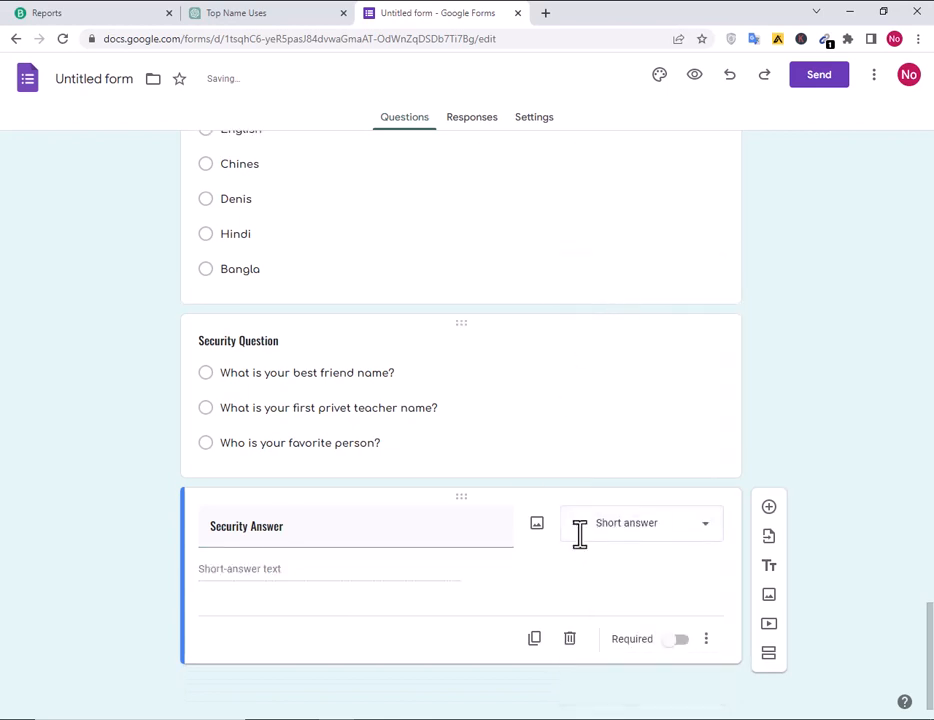
Add a multiple-choice question titled "Are you create account?" below Security Answer.
left_click(770, 508)
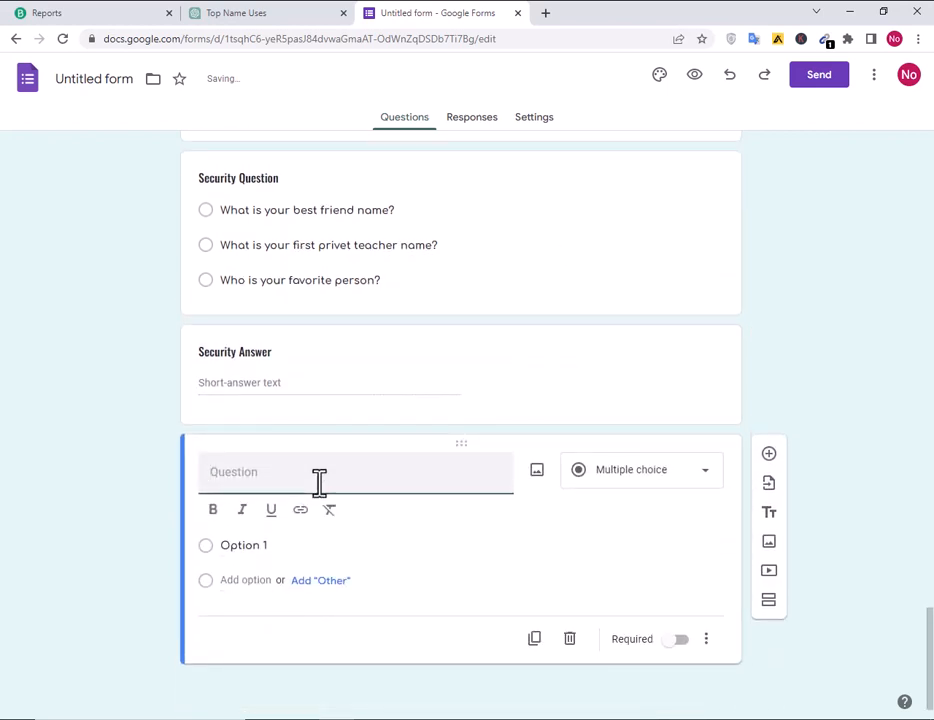
type("A")
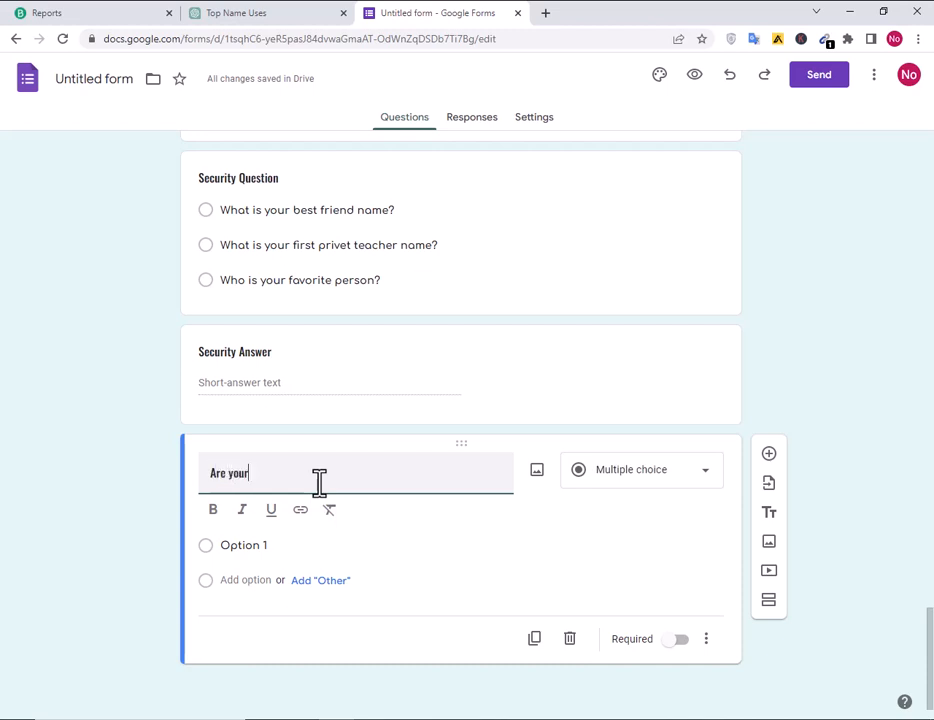
type("re you create account?")
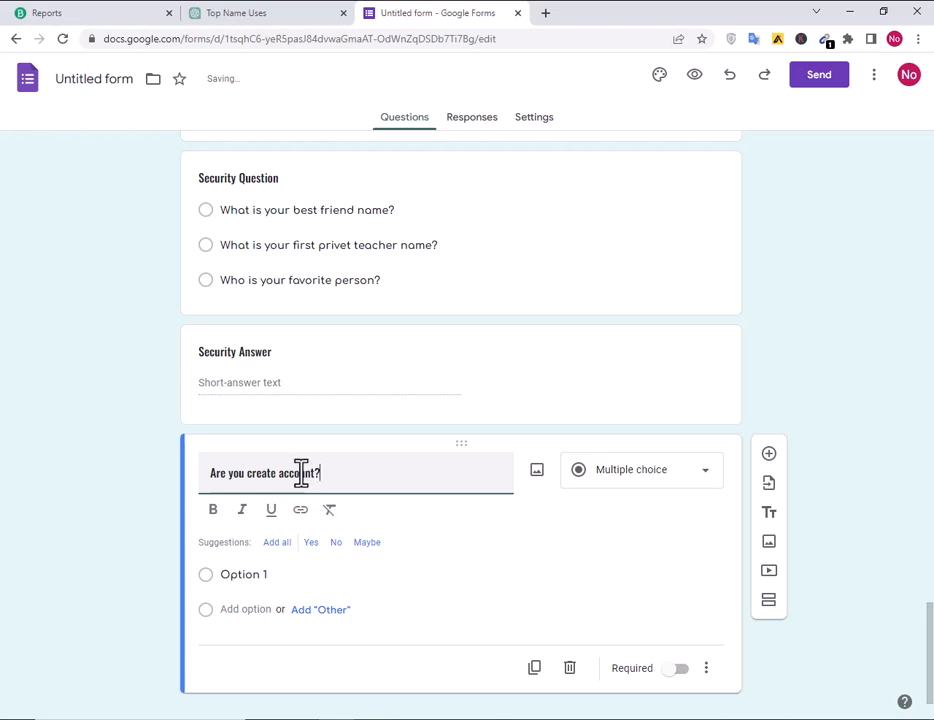
Add all suggested answers to the account question and remove "Maybe", keeping only "Yes" and "No".
left_click(311, 543)
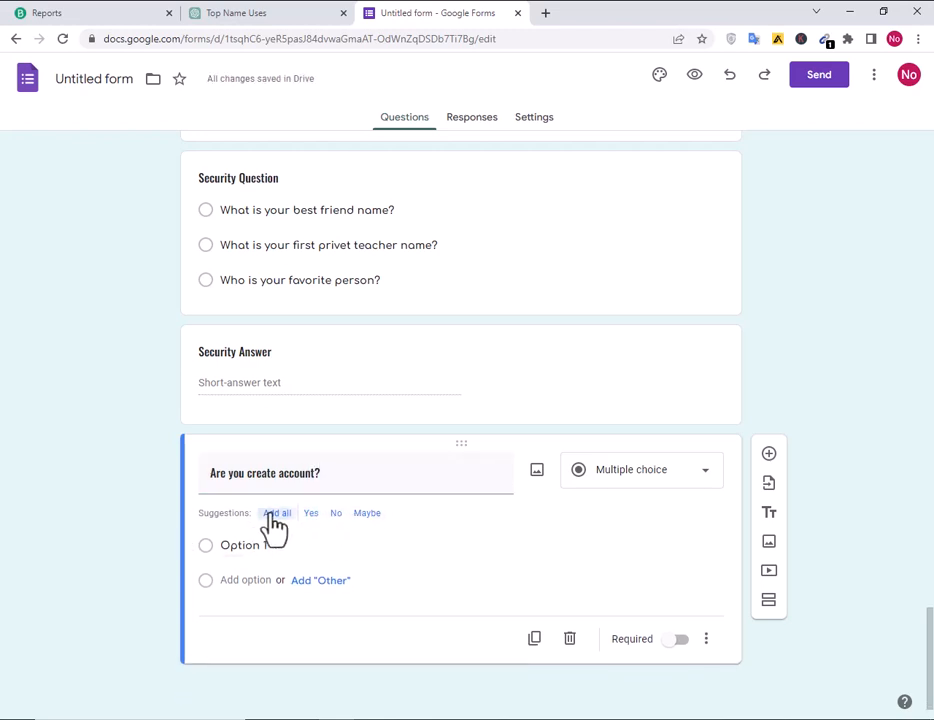
left_click(272, 514)
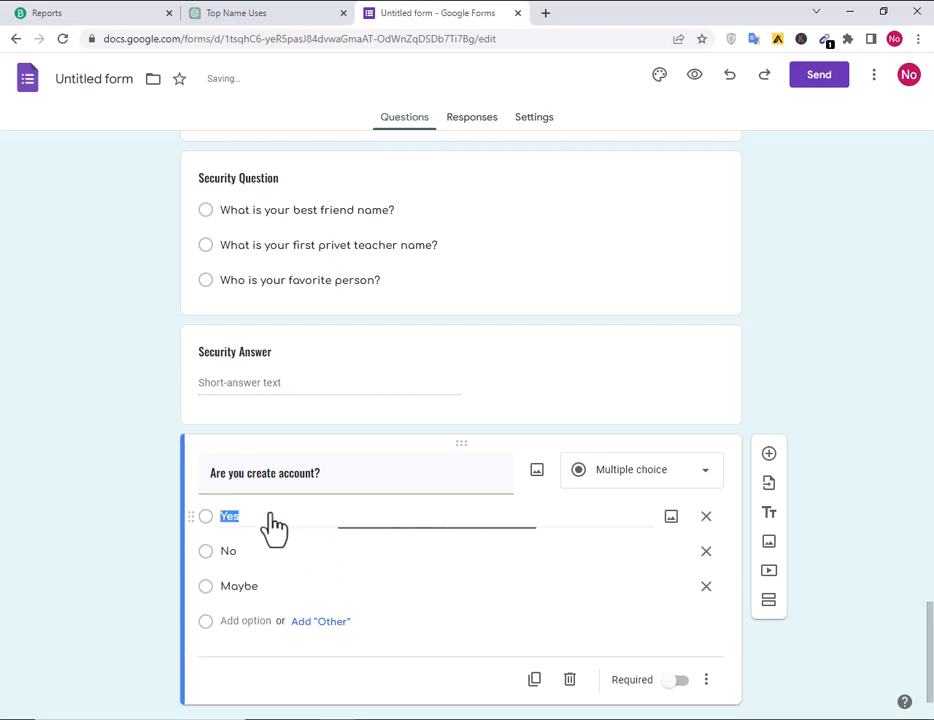
left_click(270, 586)
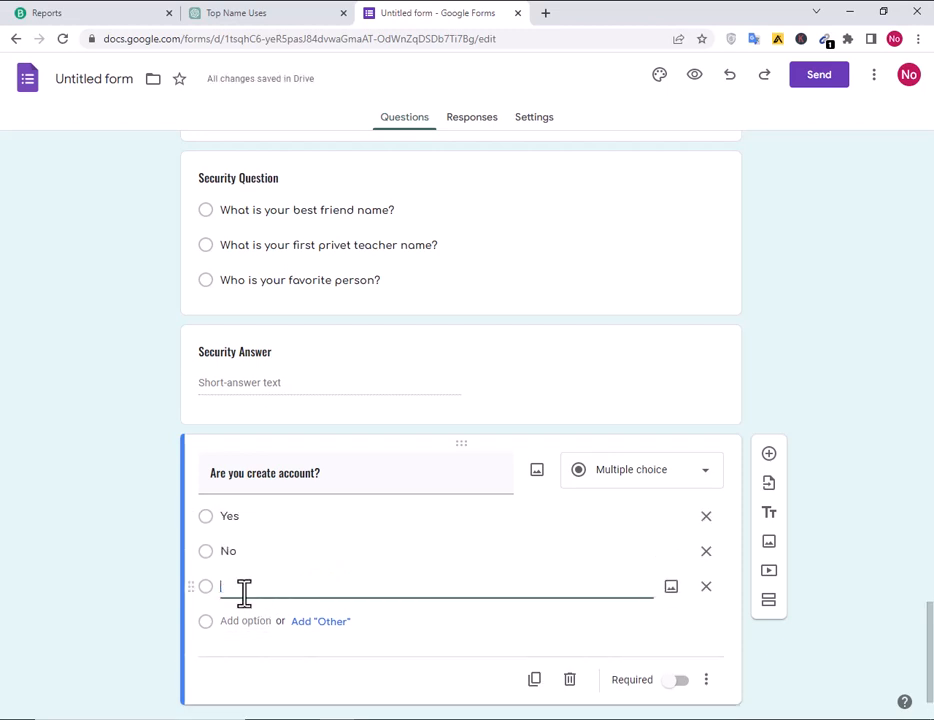
left_click(706, 586)
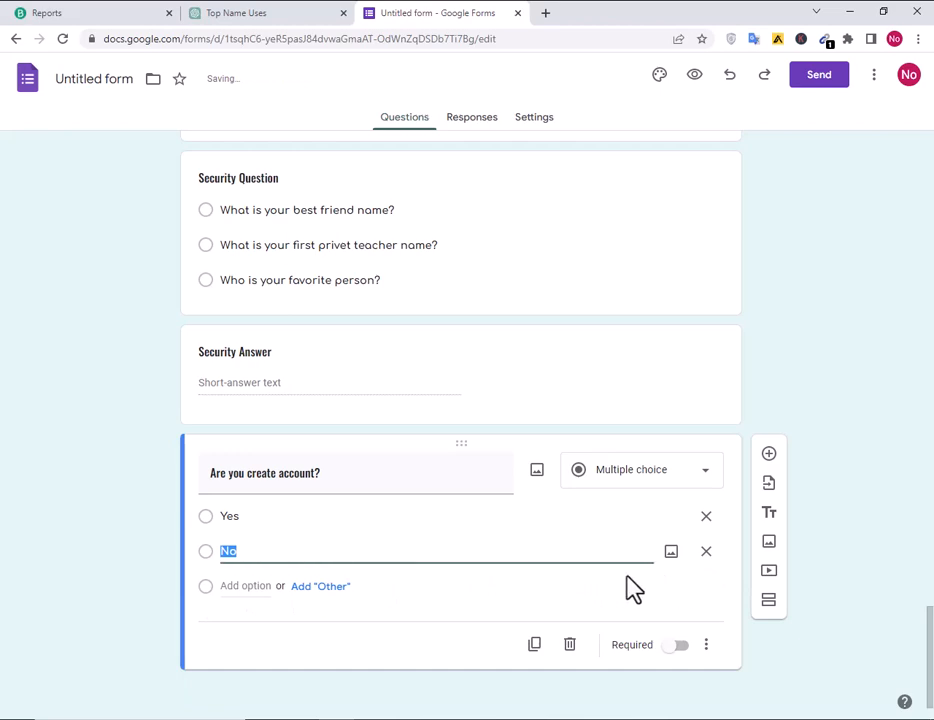
scroll(645, 630, "up", 15)
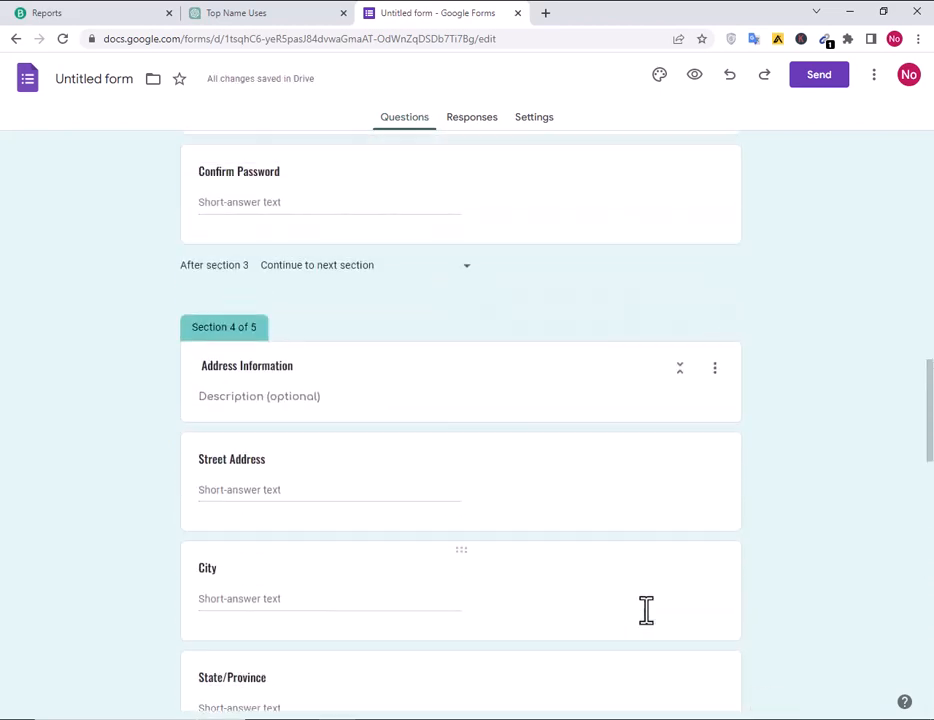
scroll(648, 615, "up", 10)
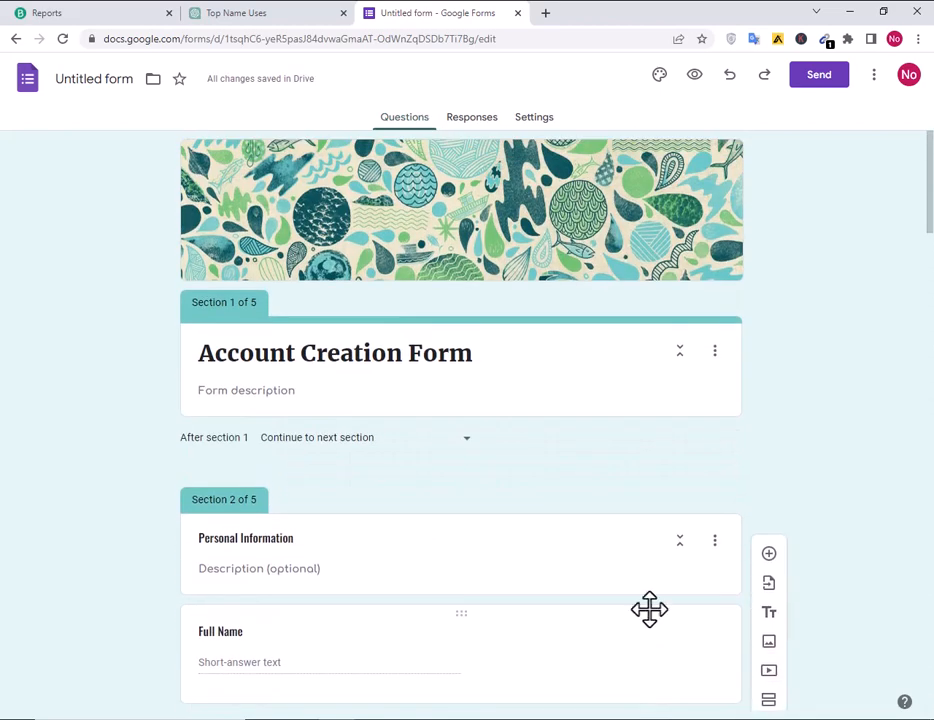
scroll(432, 470, "down", 8)
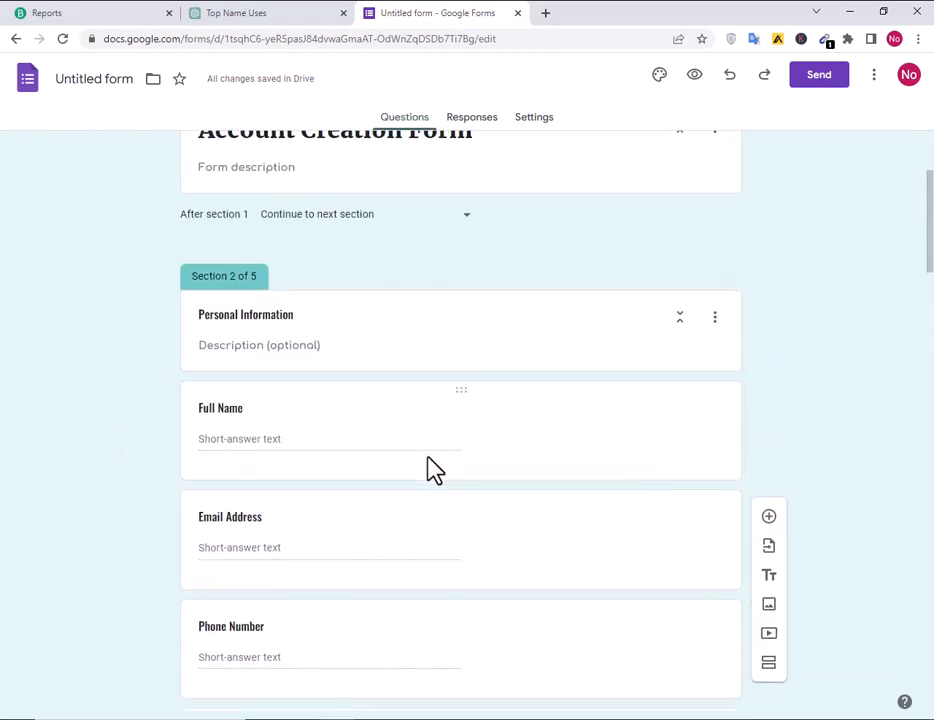
scroll(434, 484, "up", 8)
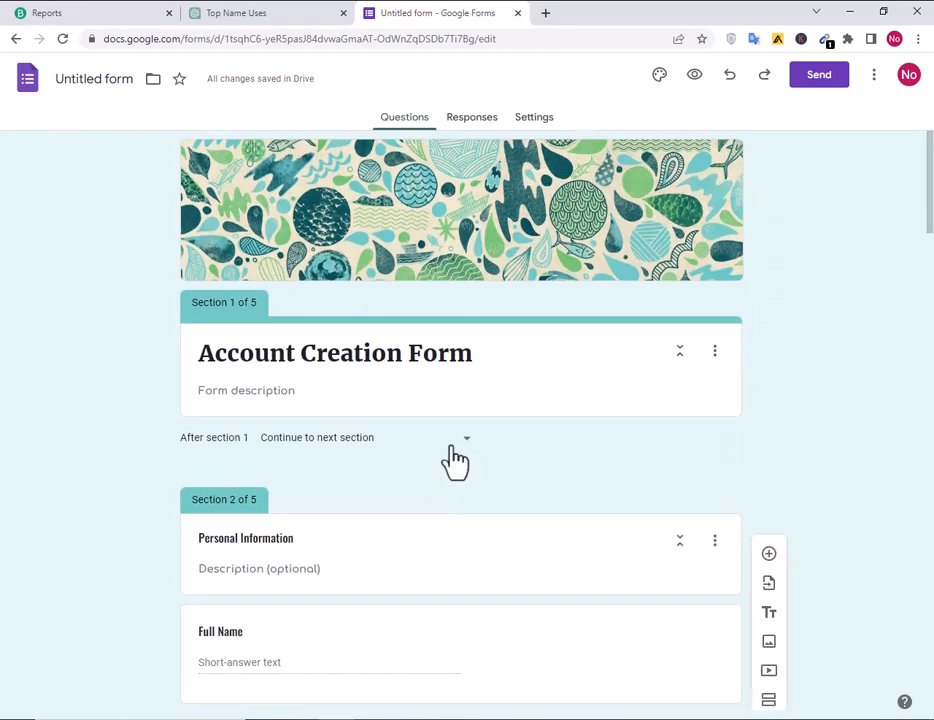
Preview the Account Creation Form and advance to its Personal Information section.
left_click(695, 76)
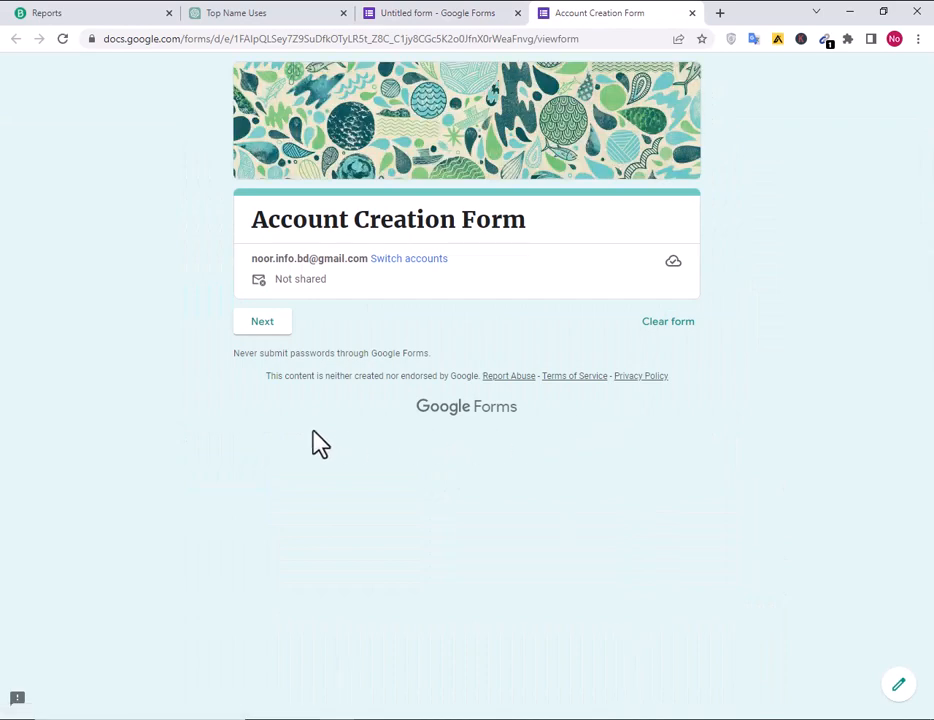
left_click(270, 323)
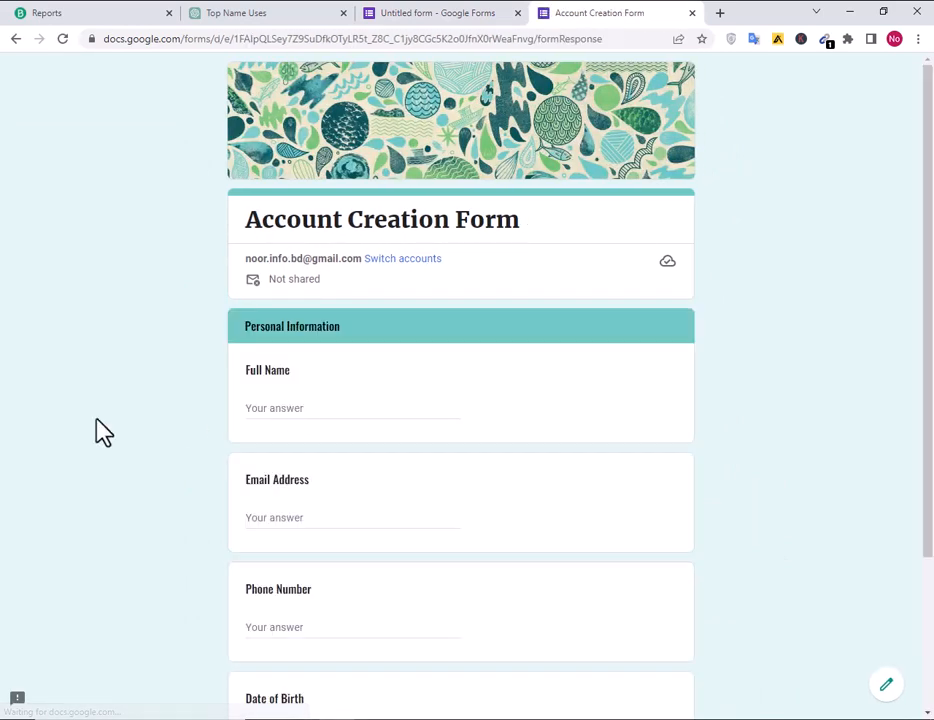
scroll(98, 432, "down", 4)
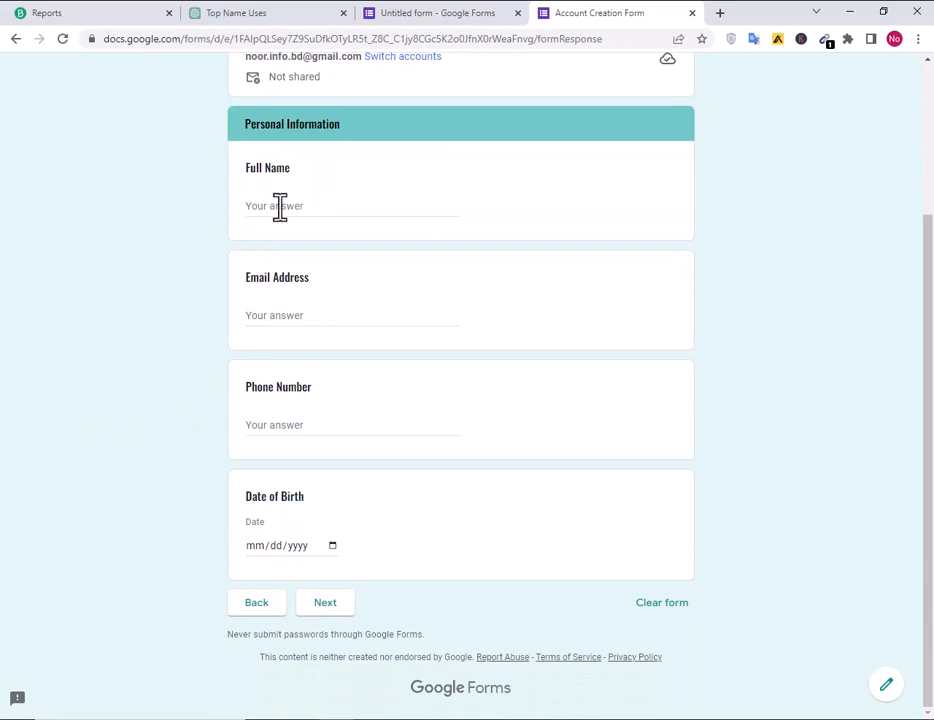
Try the Personal Information answer fields, choose a sample date of birth from the calendar, and continue to Account Details.
left_click(280, 206)
left_click(330, 315)
left_click(341, 425)
left_click(325, 549)
left_click(334, 546)
left_click(343, 437)
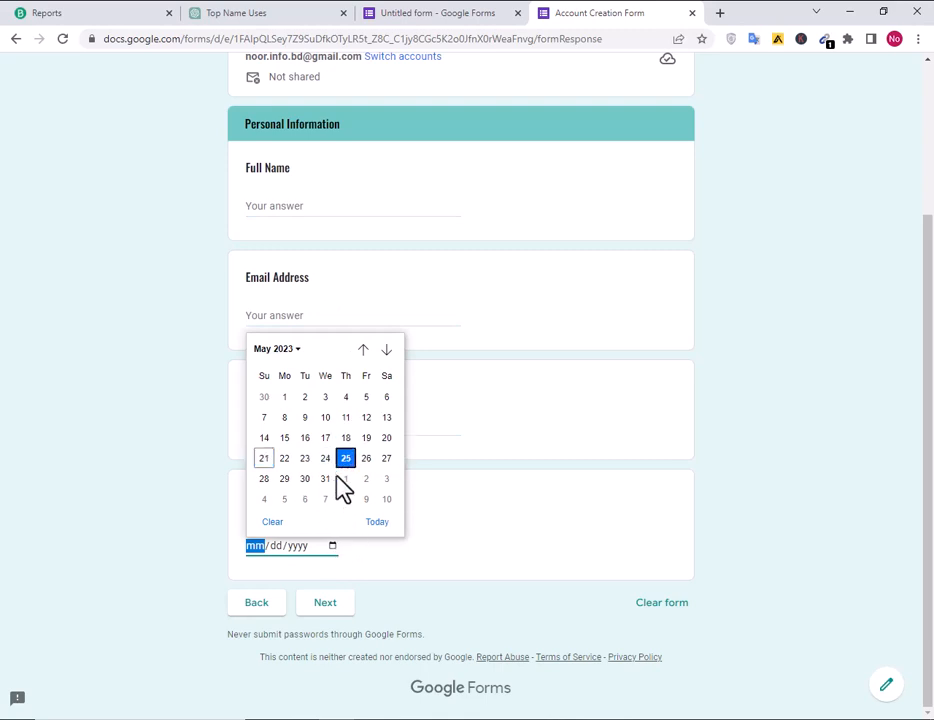
left_click(316, 606)
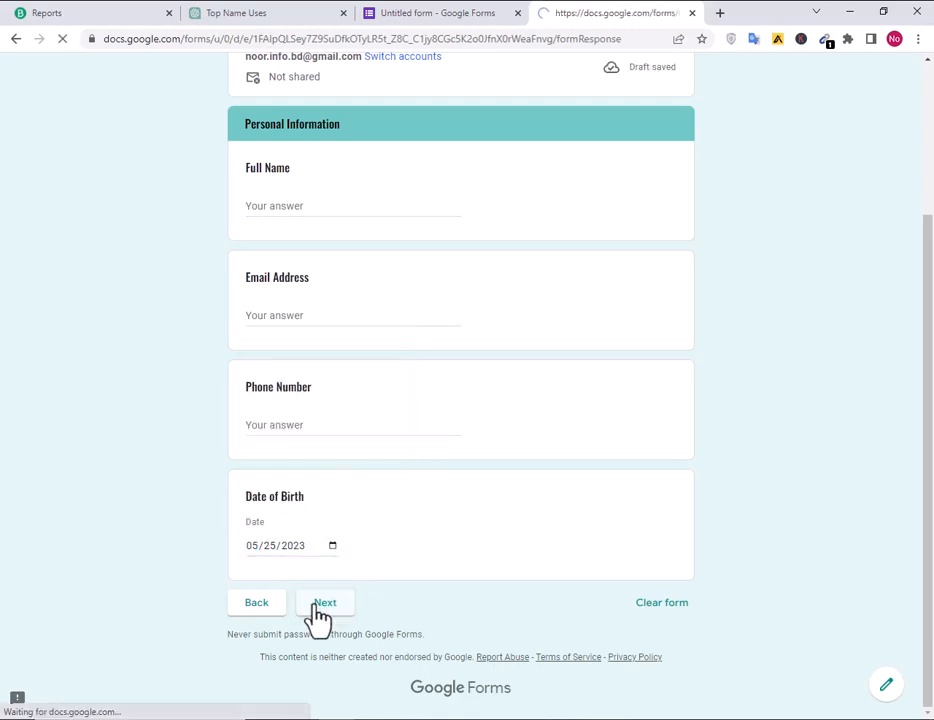
Check the Username, Password and Confirm Password fields without filling them in, and continue to Address Information.
left_click(319, 413)
scroll(320, 414, "down", 1)
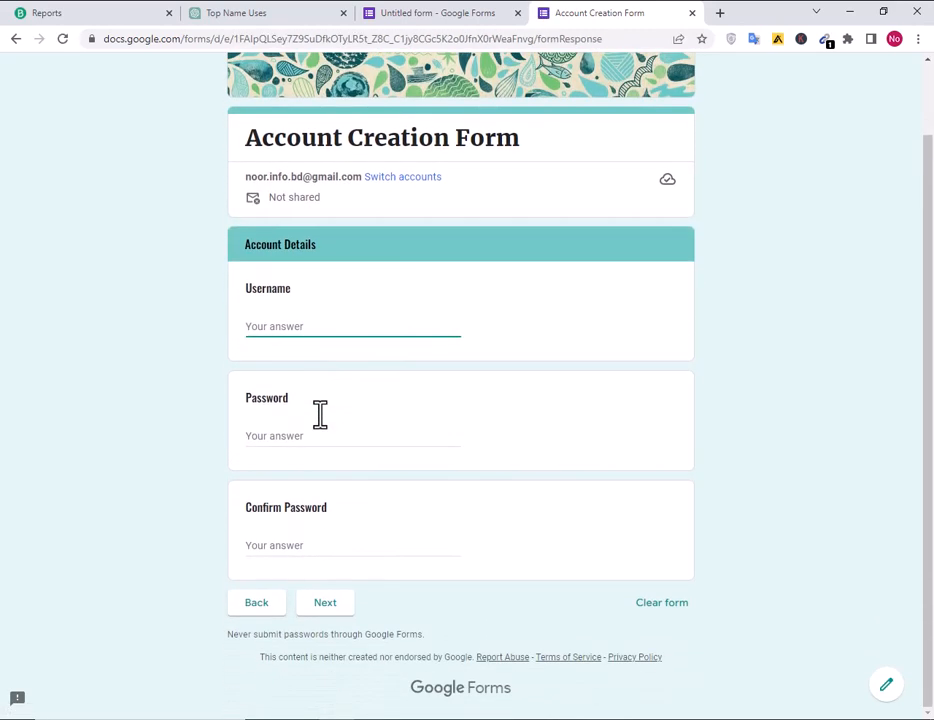
left_click(302, 440)
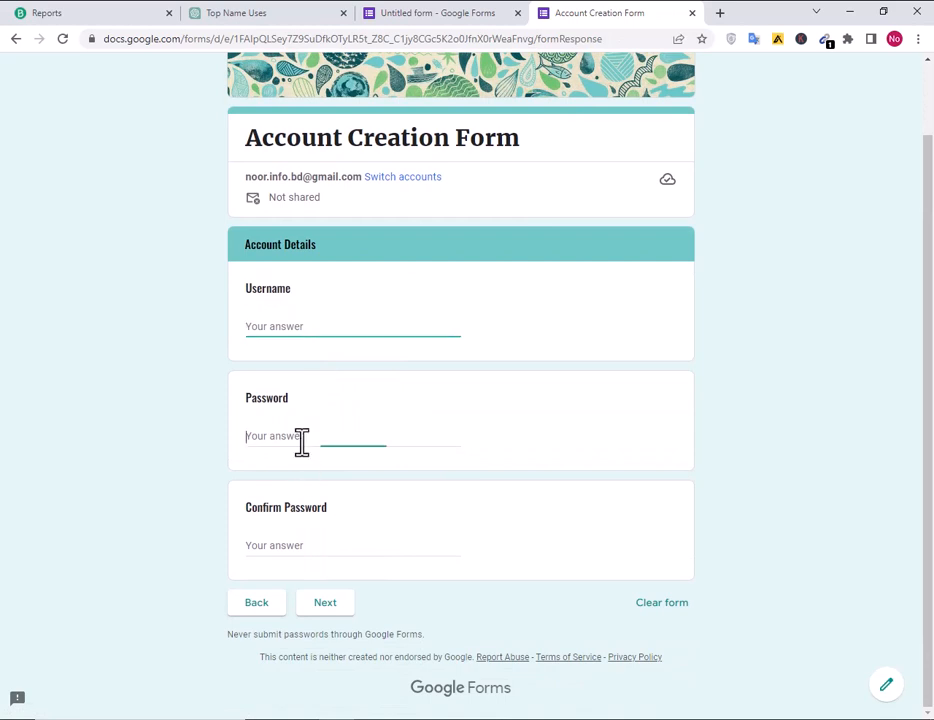
left_click(304, 550)
left_click(326, 603)
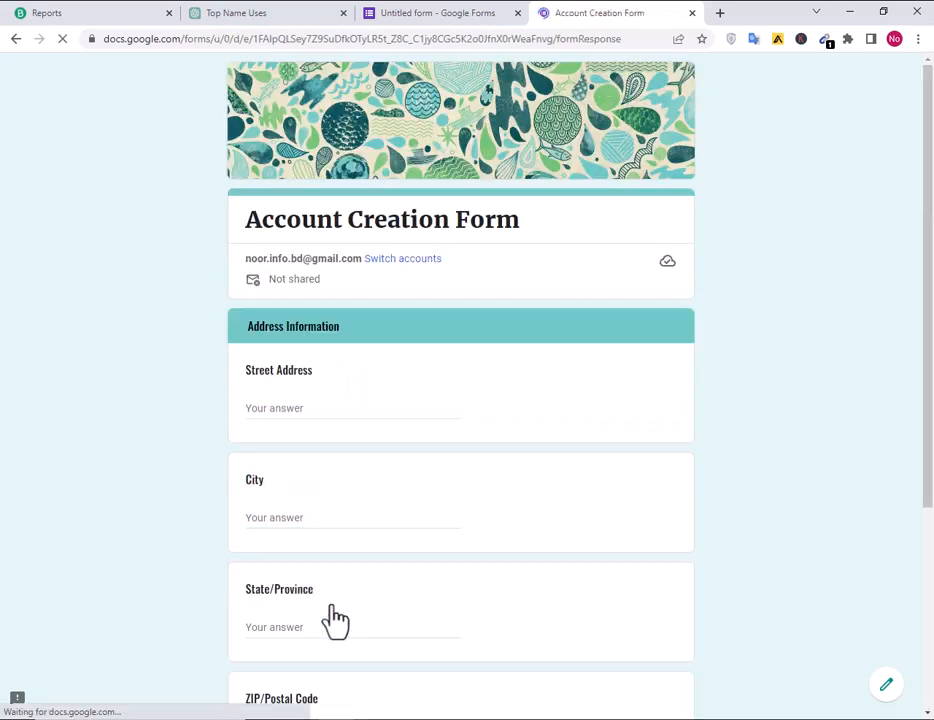
Check the address fields from Street Address to Country, leaving them blank, and continue to Additional Information.
left_click(296, 408)
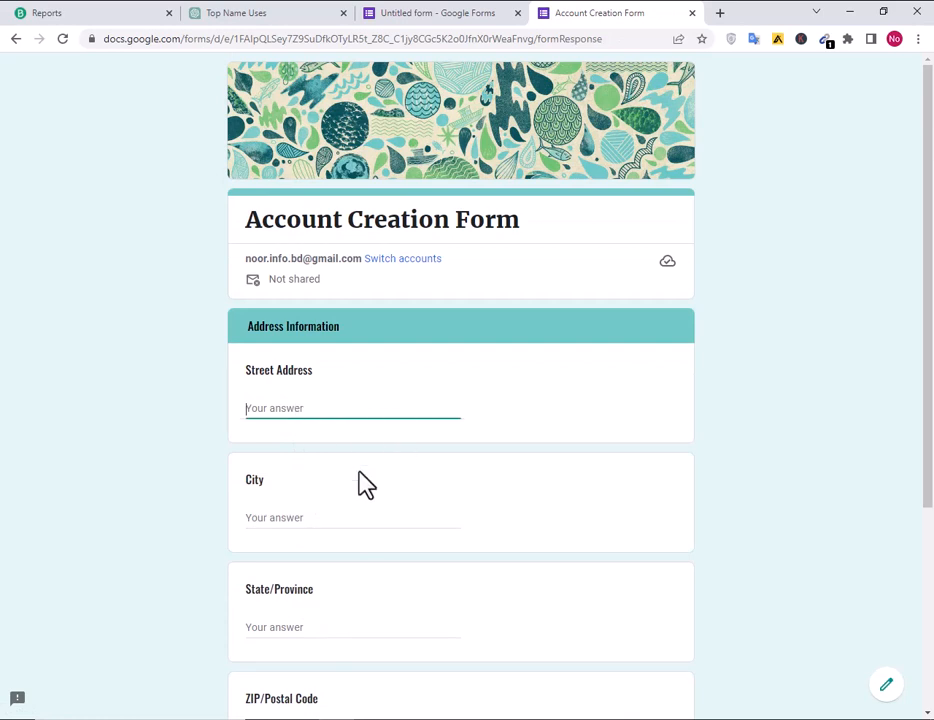
left_click(336, 524)
scroll(336, 524, "down", 3)
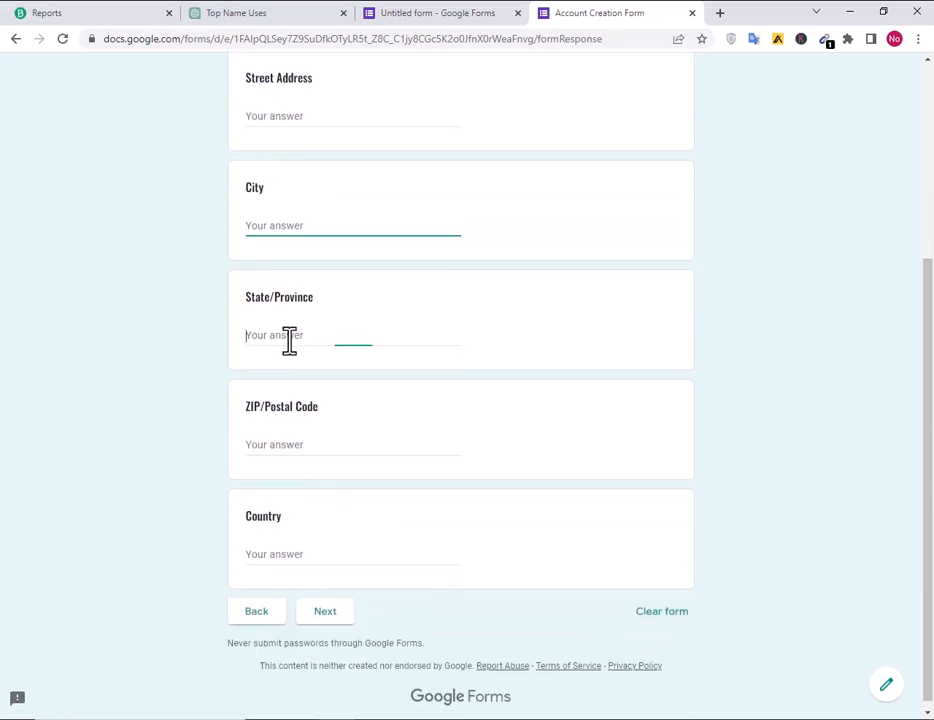
key("Tab")
left_click(300, 556)
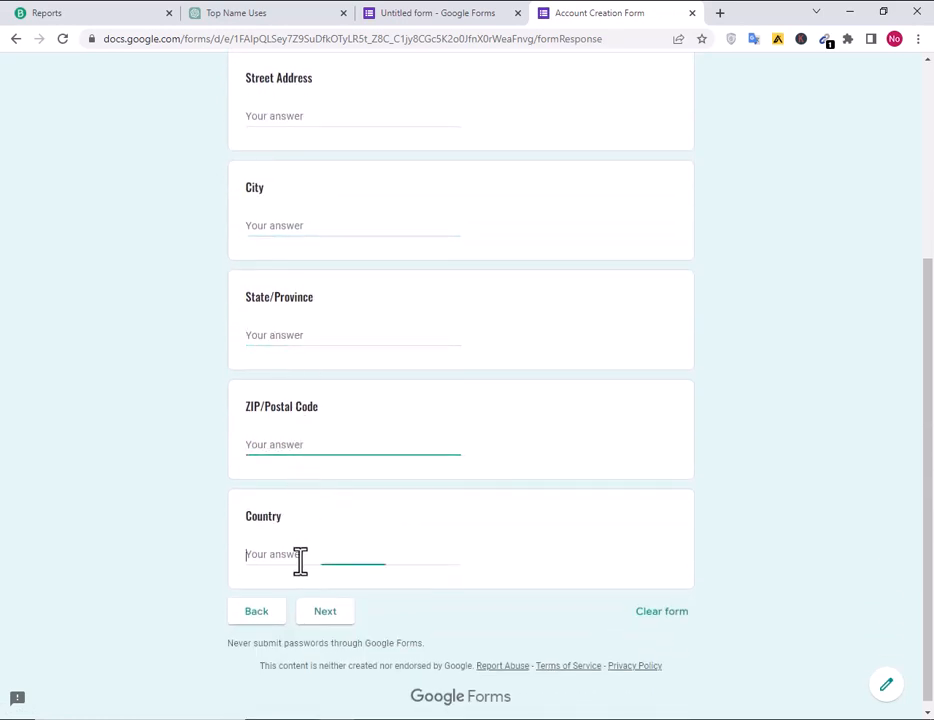
left_click(320, 611)
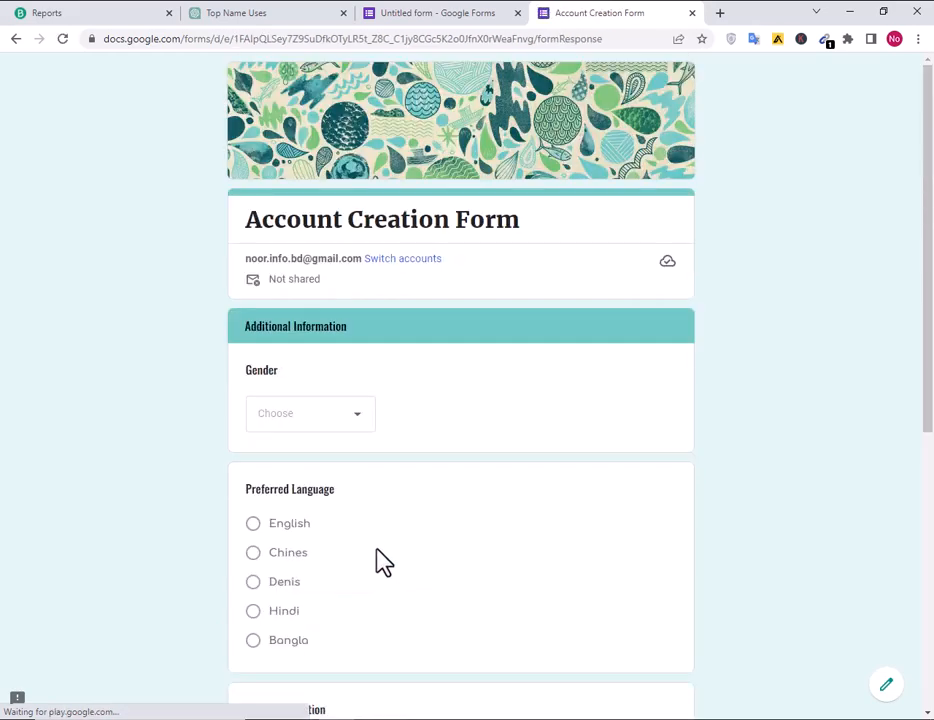
Answer Preferred Language with "Bangla", Security Question with "What is your best friend name?" and "Are you create account?" with "Yes".
scroll(384, 562, "down", 2)
left_click(253, 497)
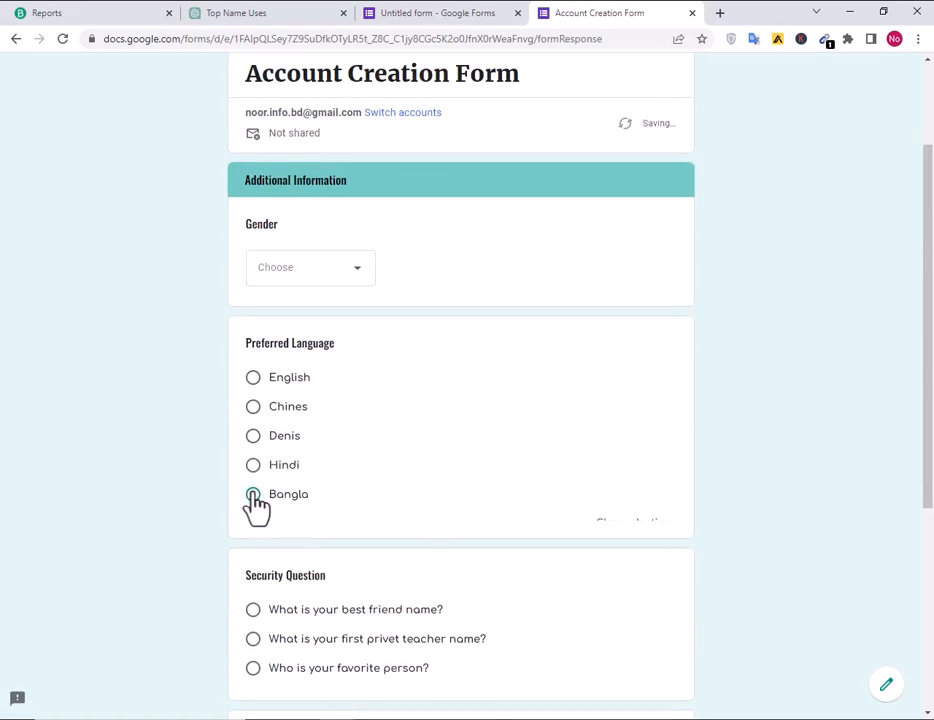
scroll(420, 505, "down", 3)
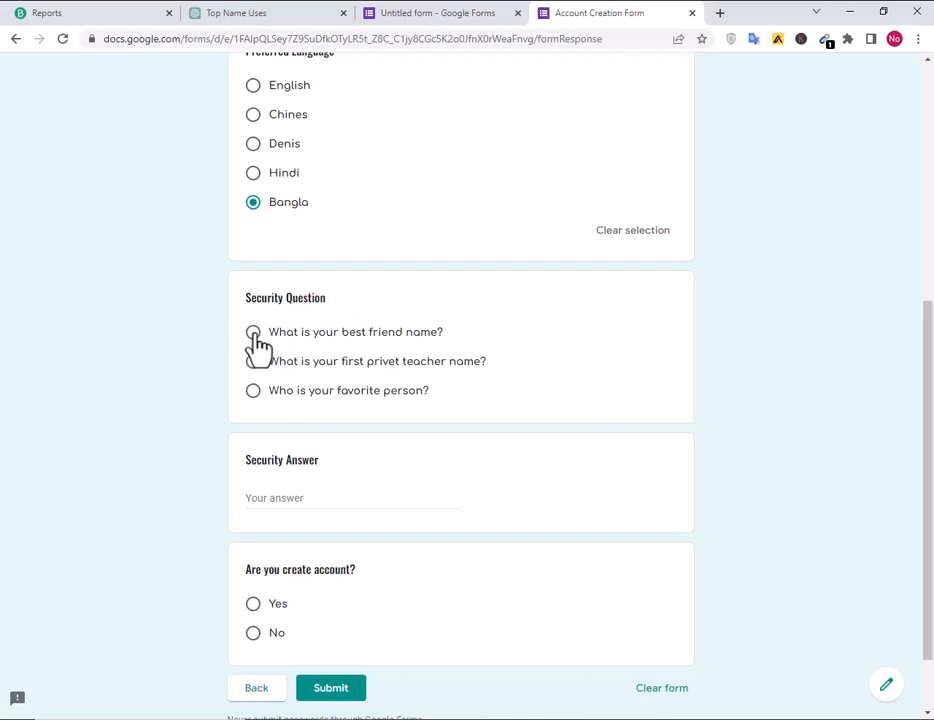
left_click(254, 333)
scroll(316, 462, "down", 1)
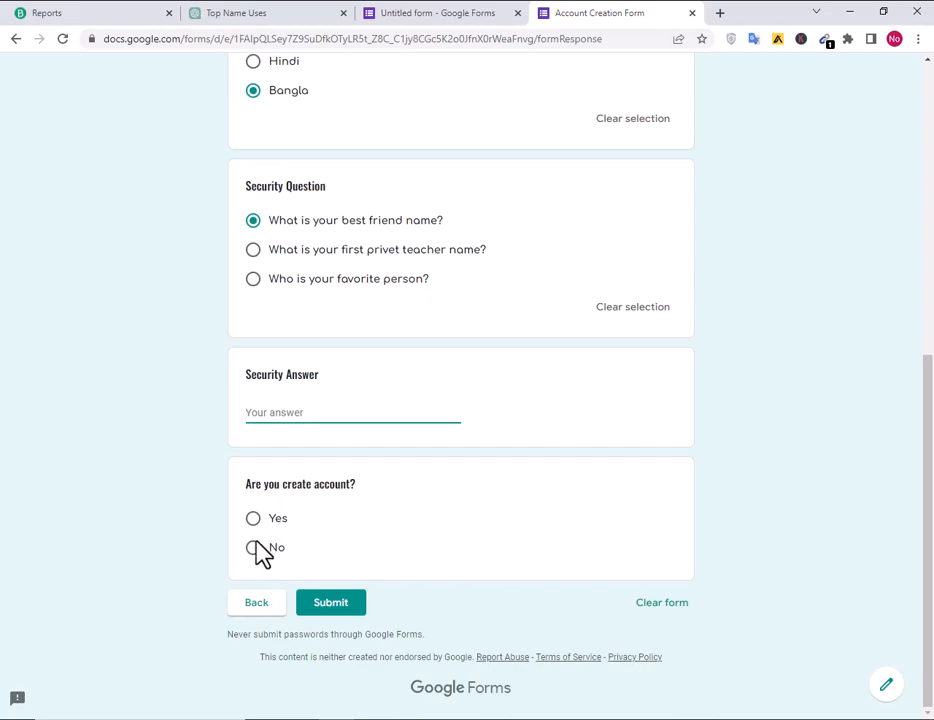
left_click(250, 512)
left_click(253, 518)
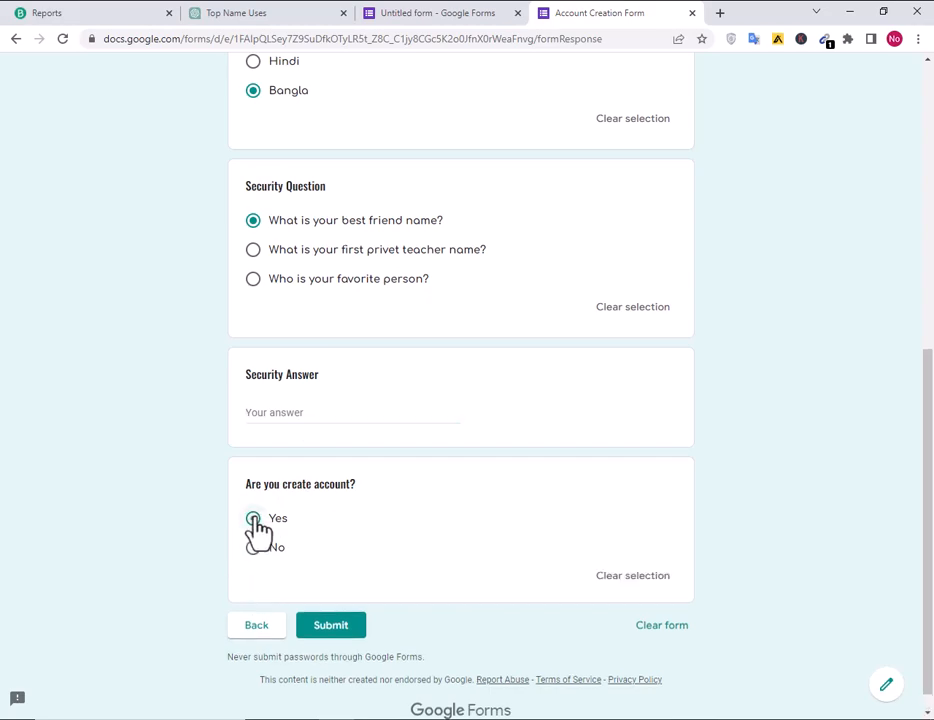
Return from the preview to the form editor and look over its sections and questions.
scroll(411, 382, "up", 6)
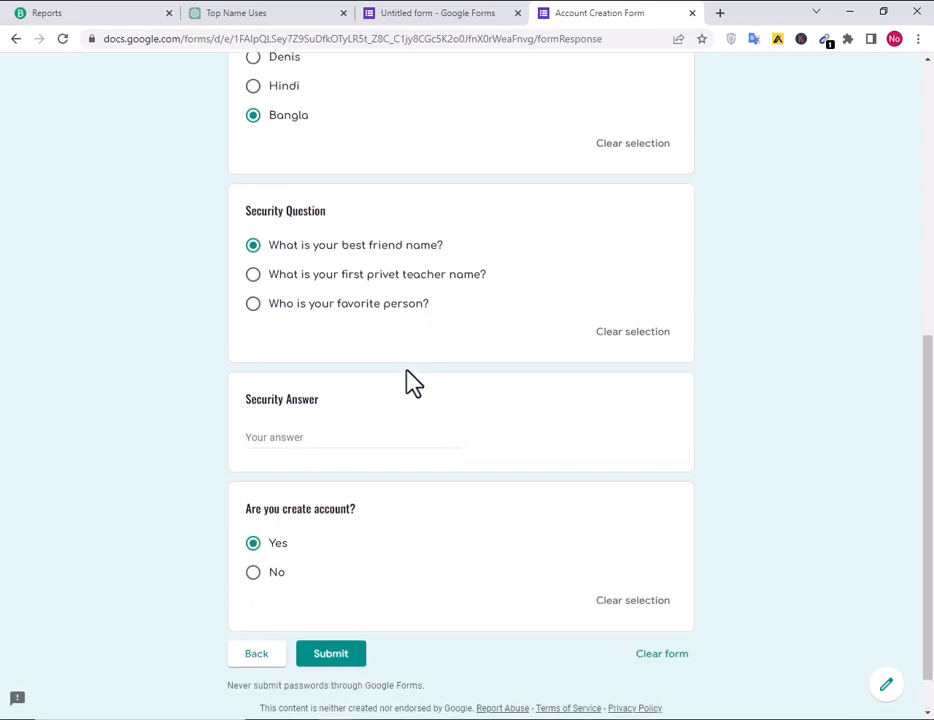
left_click(459, 13)
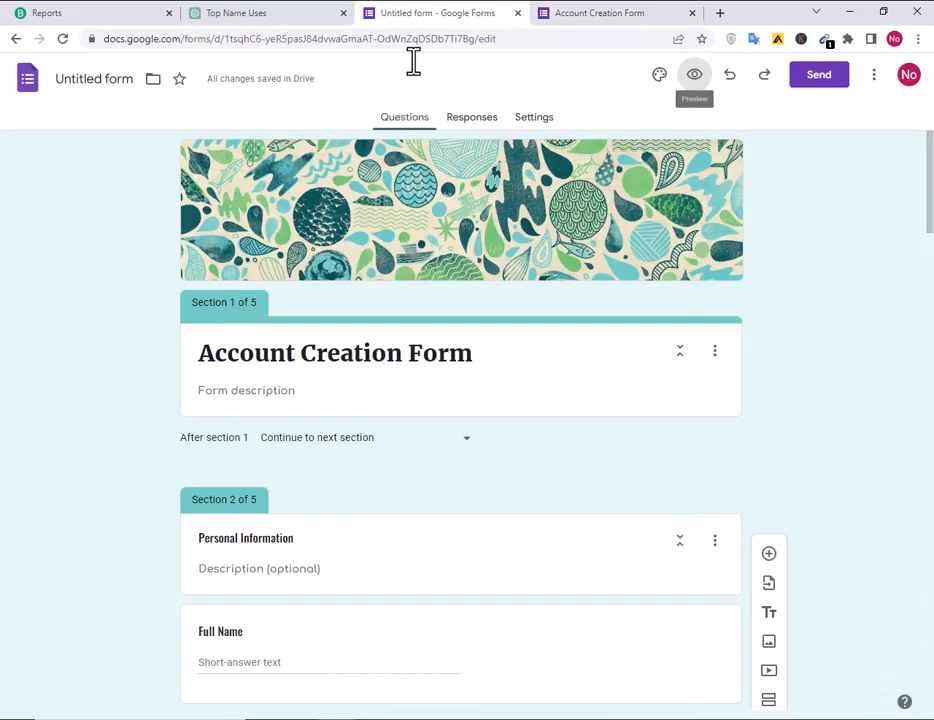
scroll(446, 500, "down", 3)
scroll(447, 495, "down", 4)
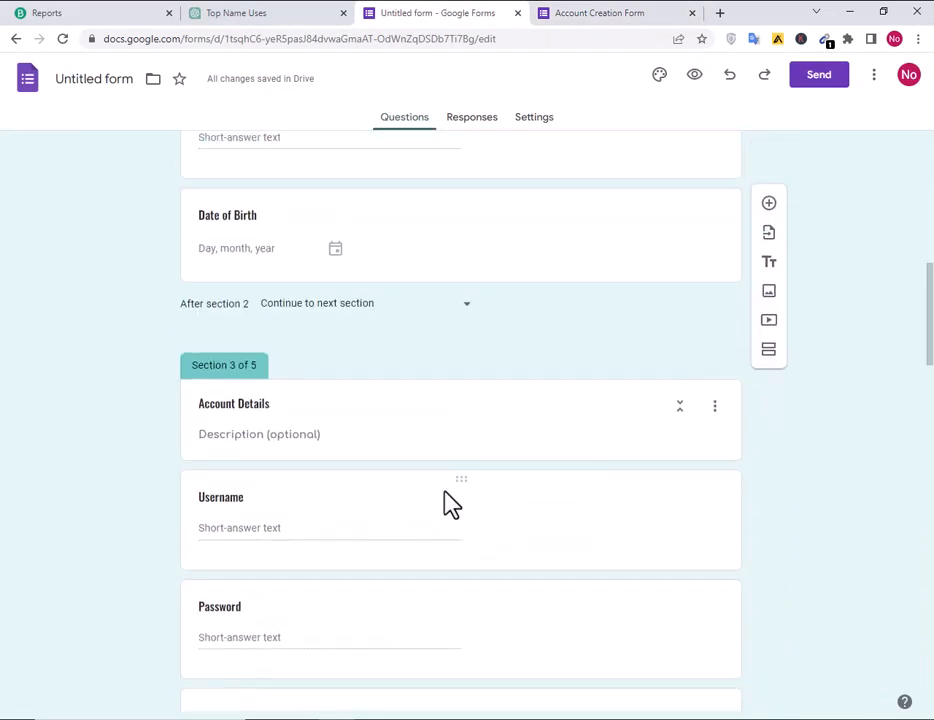
scroll(449, 501, "up", 7)
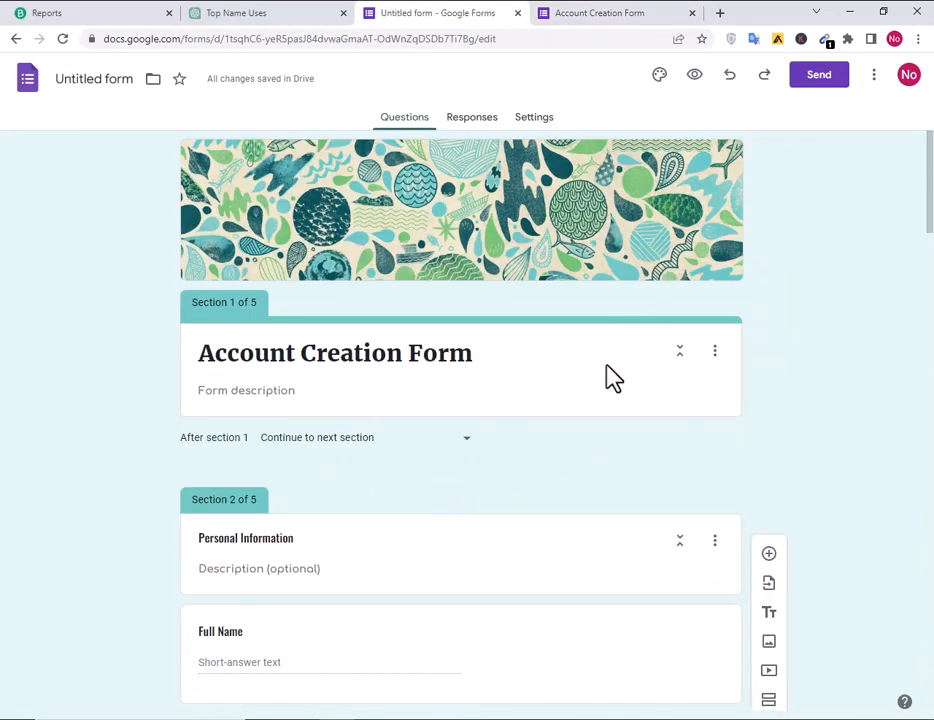